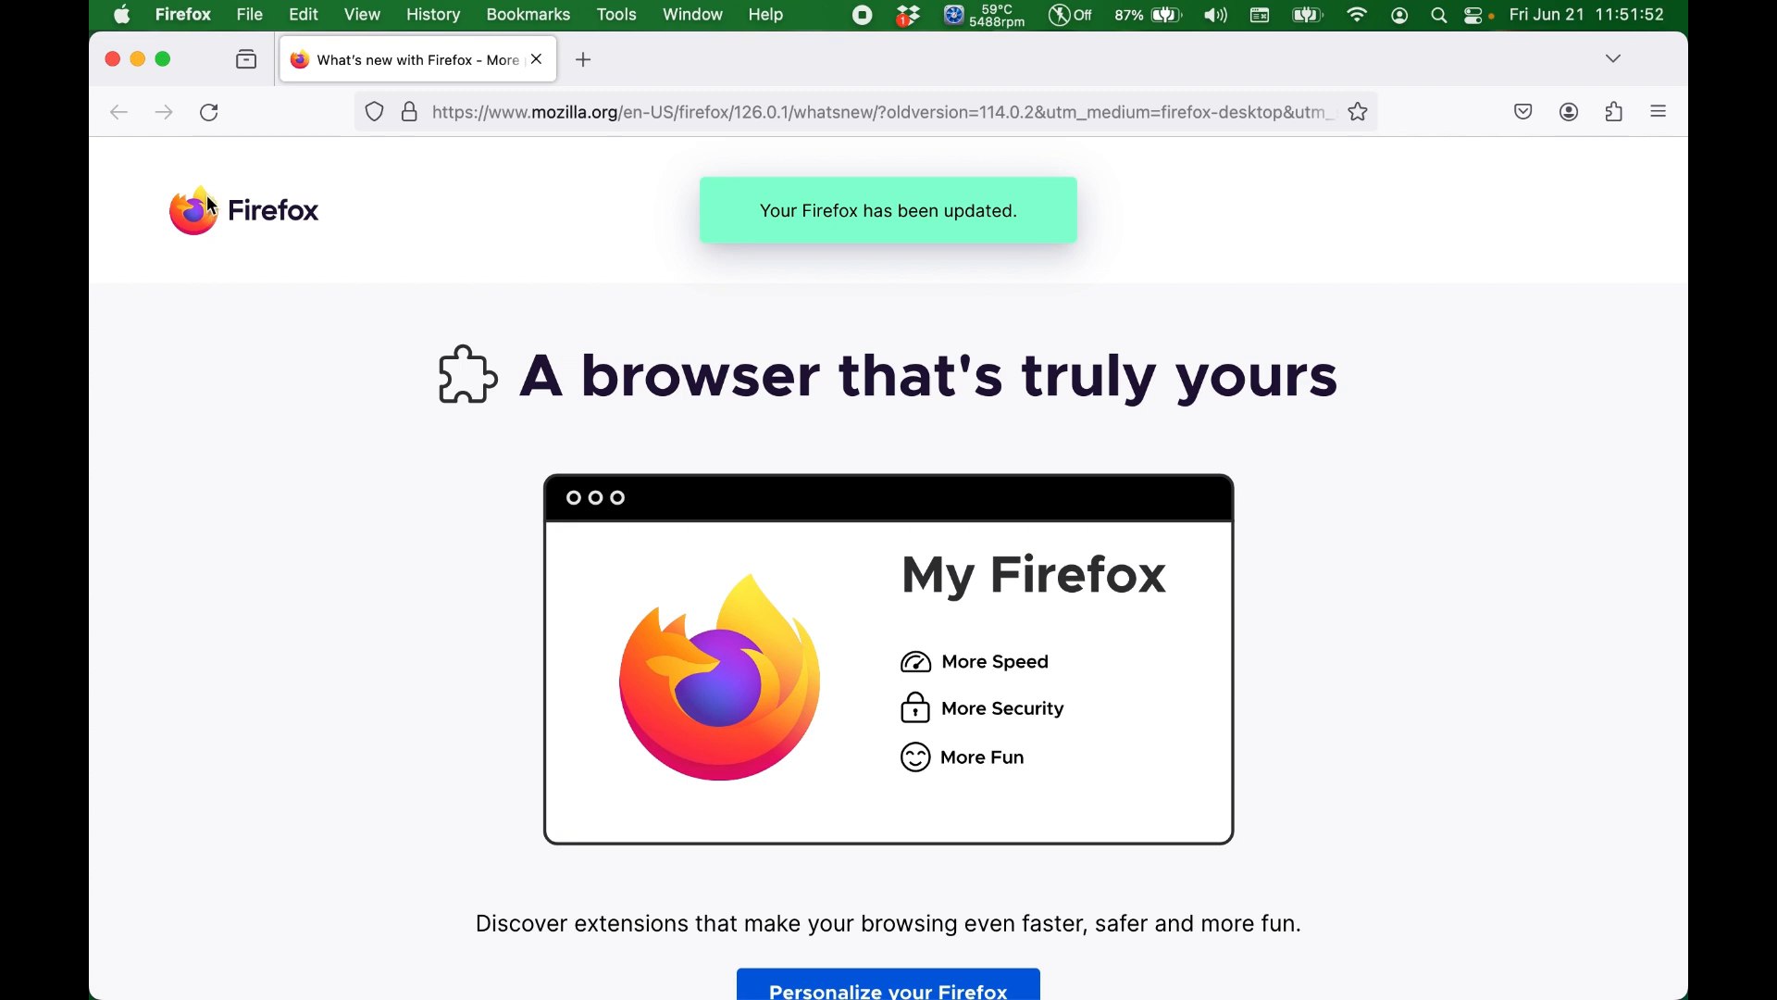
Step: Open the browser's Settings page from the What's New page
{"action": "left_click", "coordinate": [185, 15]}
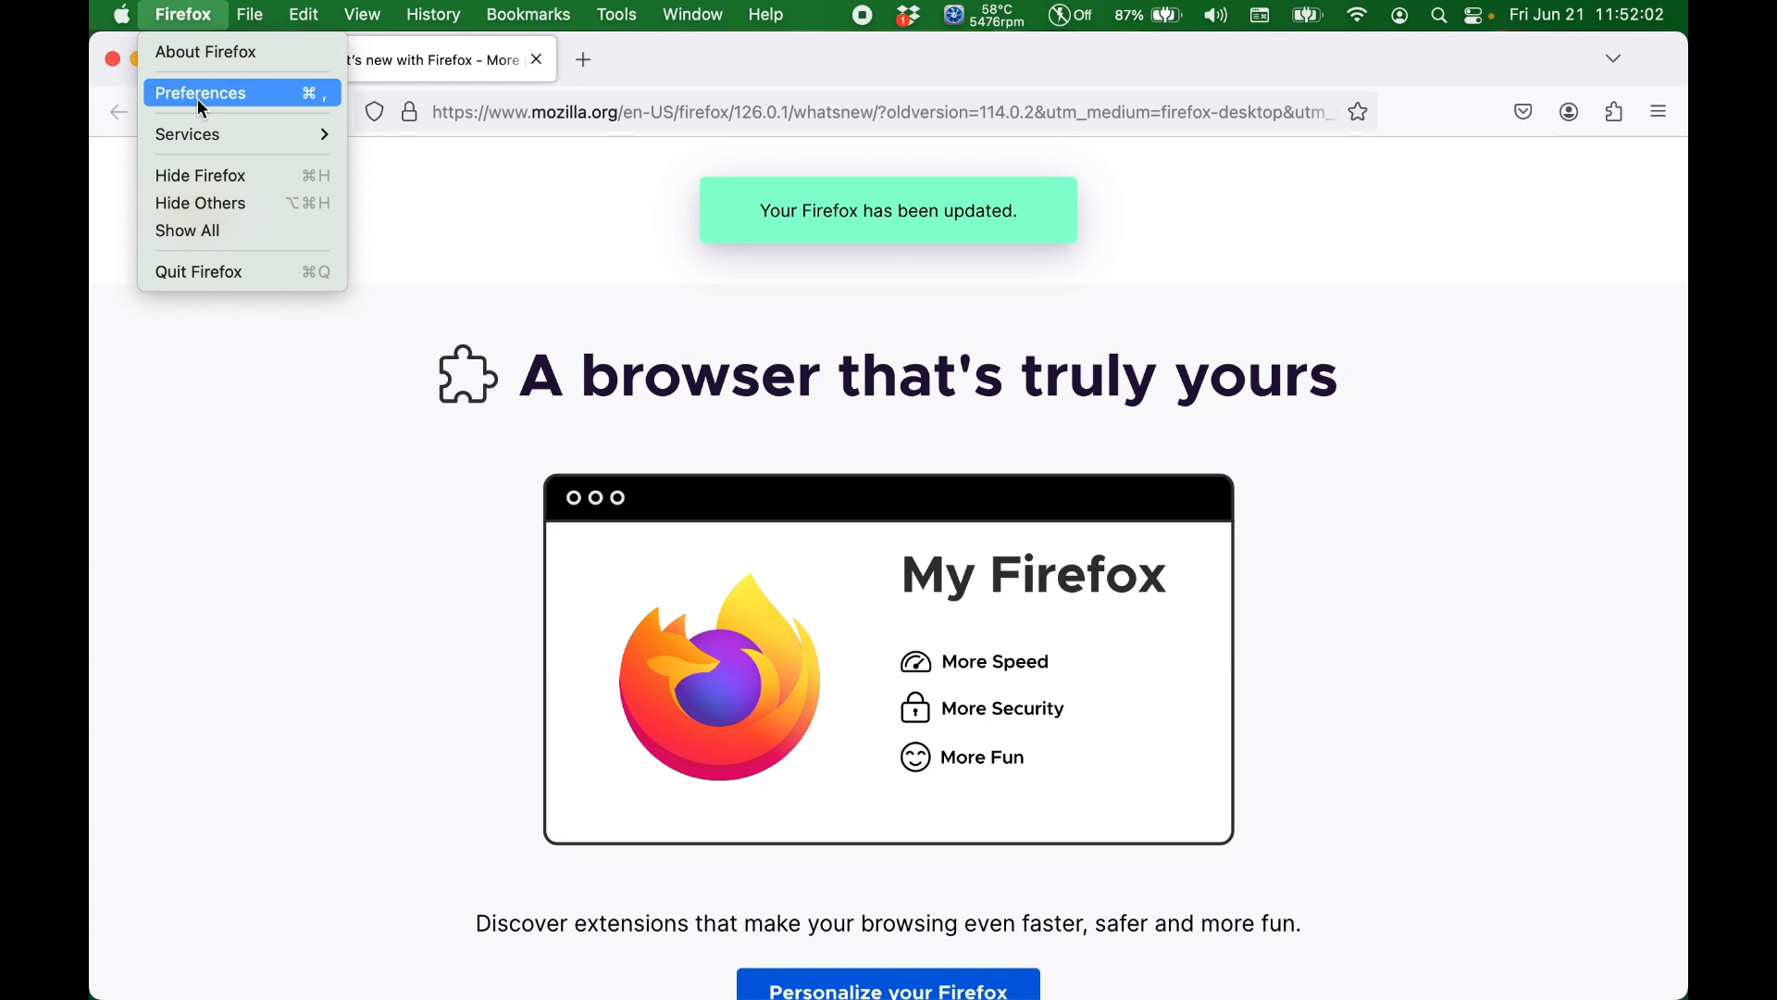
{"action": "left_click", "coordinate": [1484, 212]}
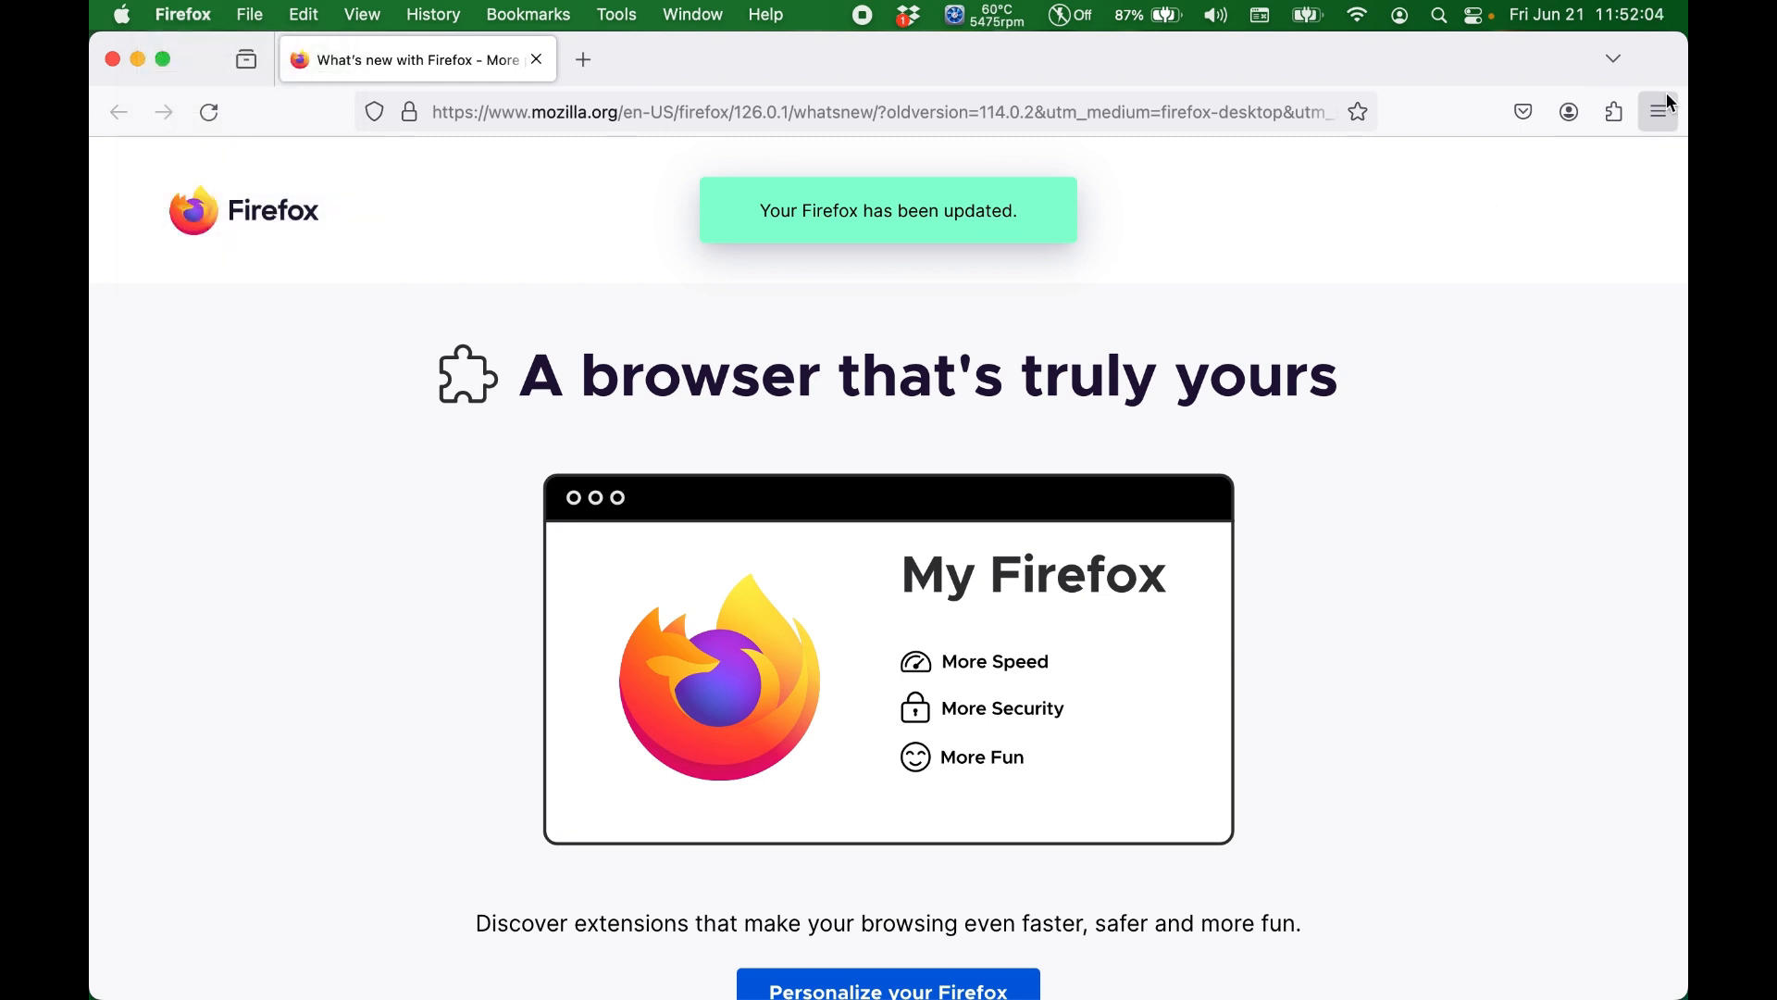
{"action": "left_click", "coordinate": [1664, 109]}
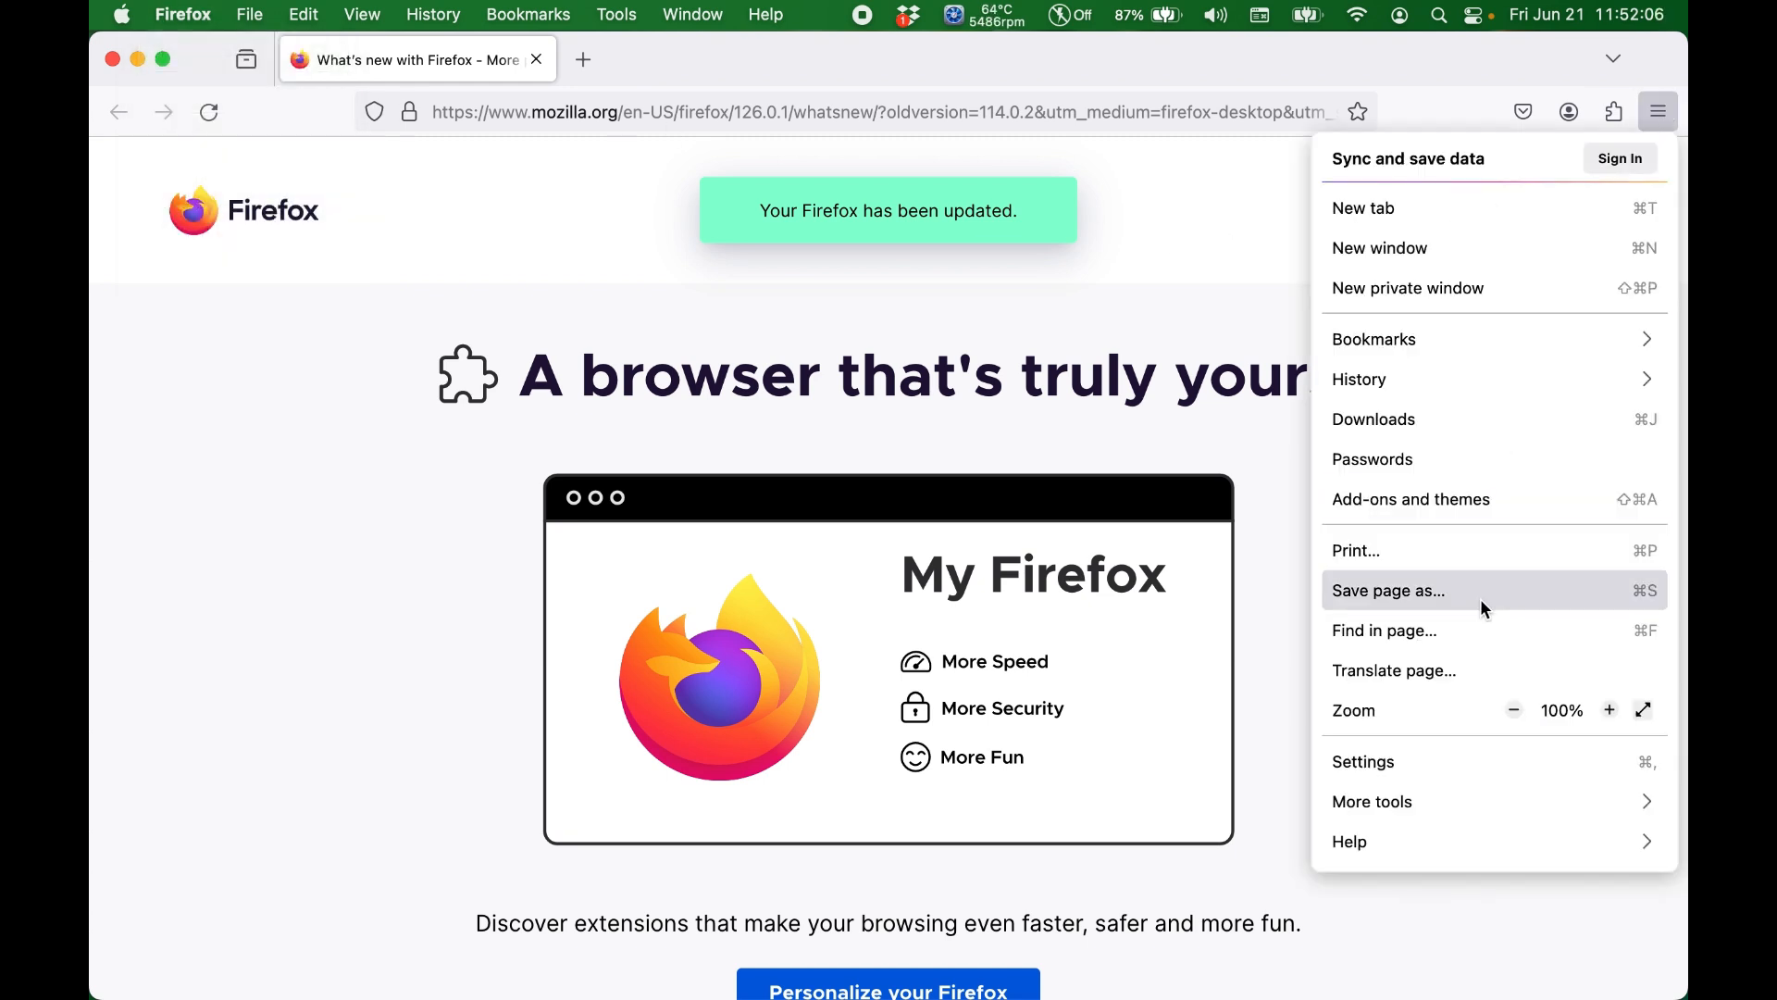
{"action": "left_click", "coordinate": [1372, 763]}
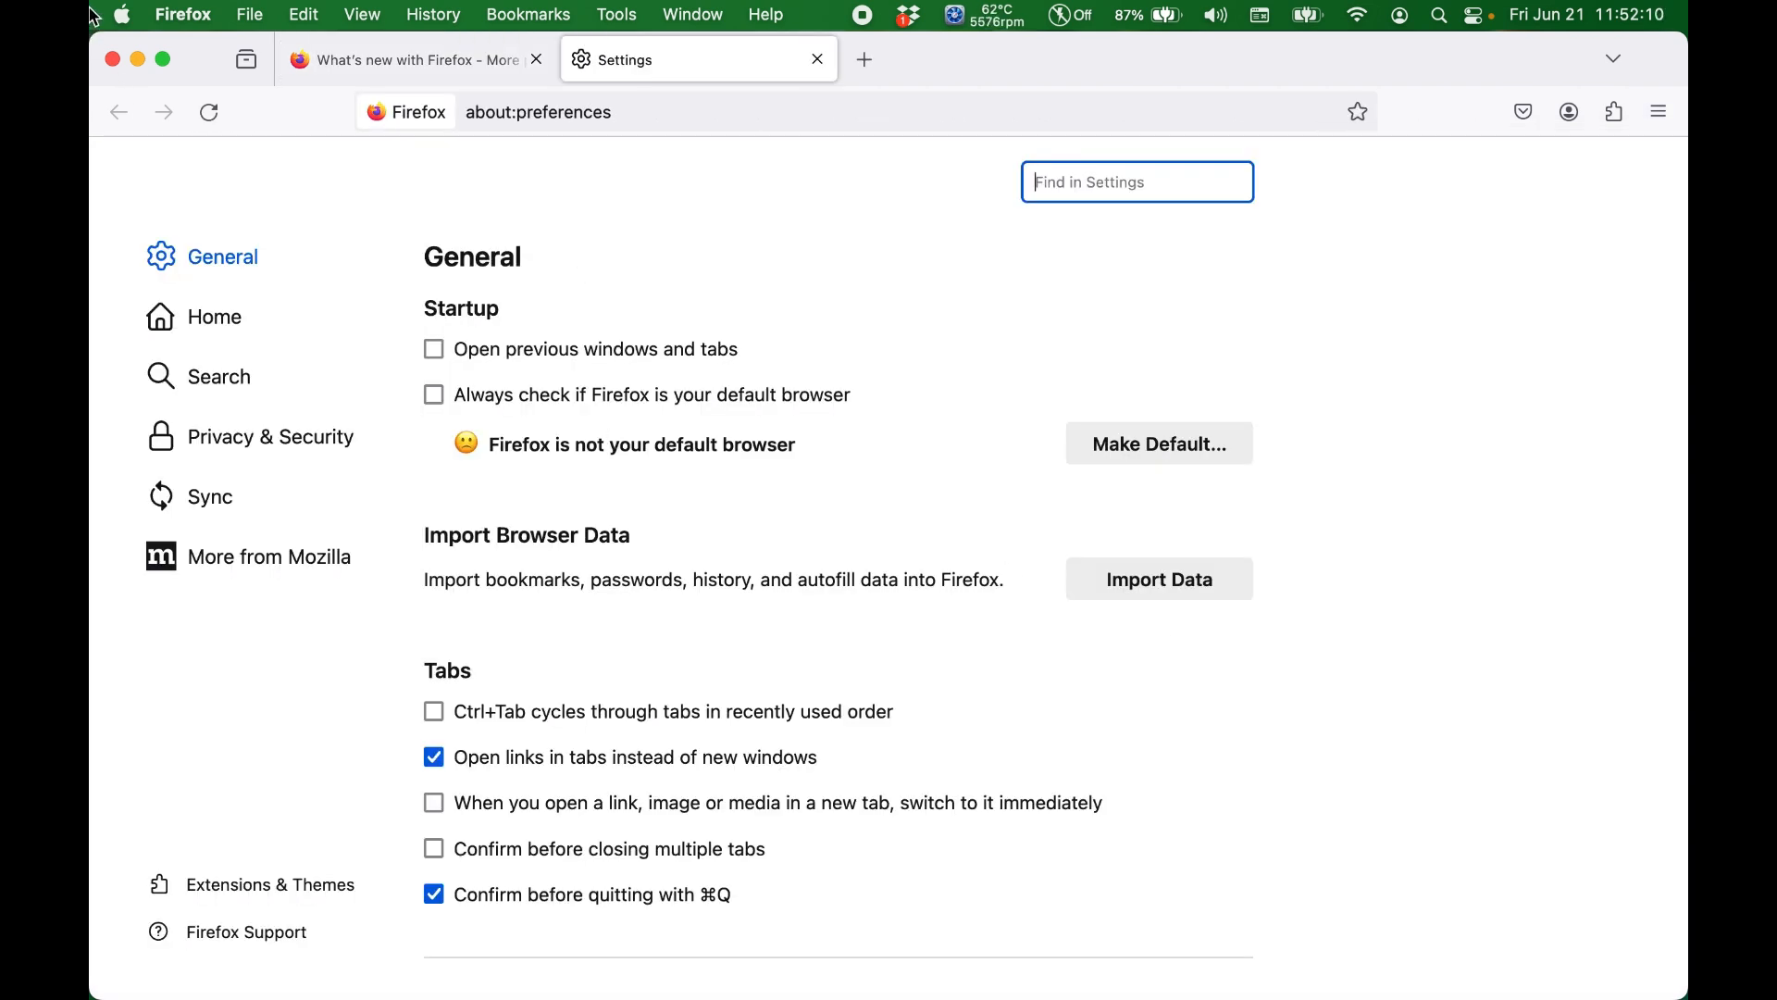
{"action": "left_click", "coordinate": [188, 15]}
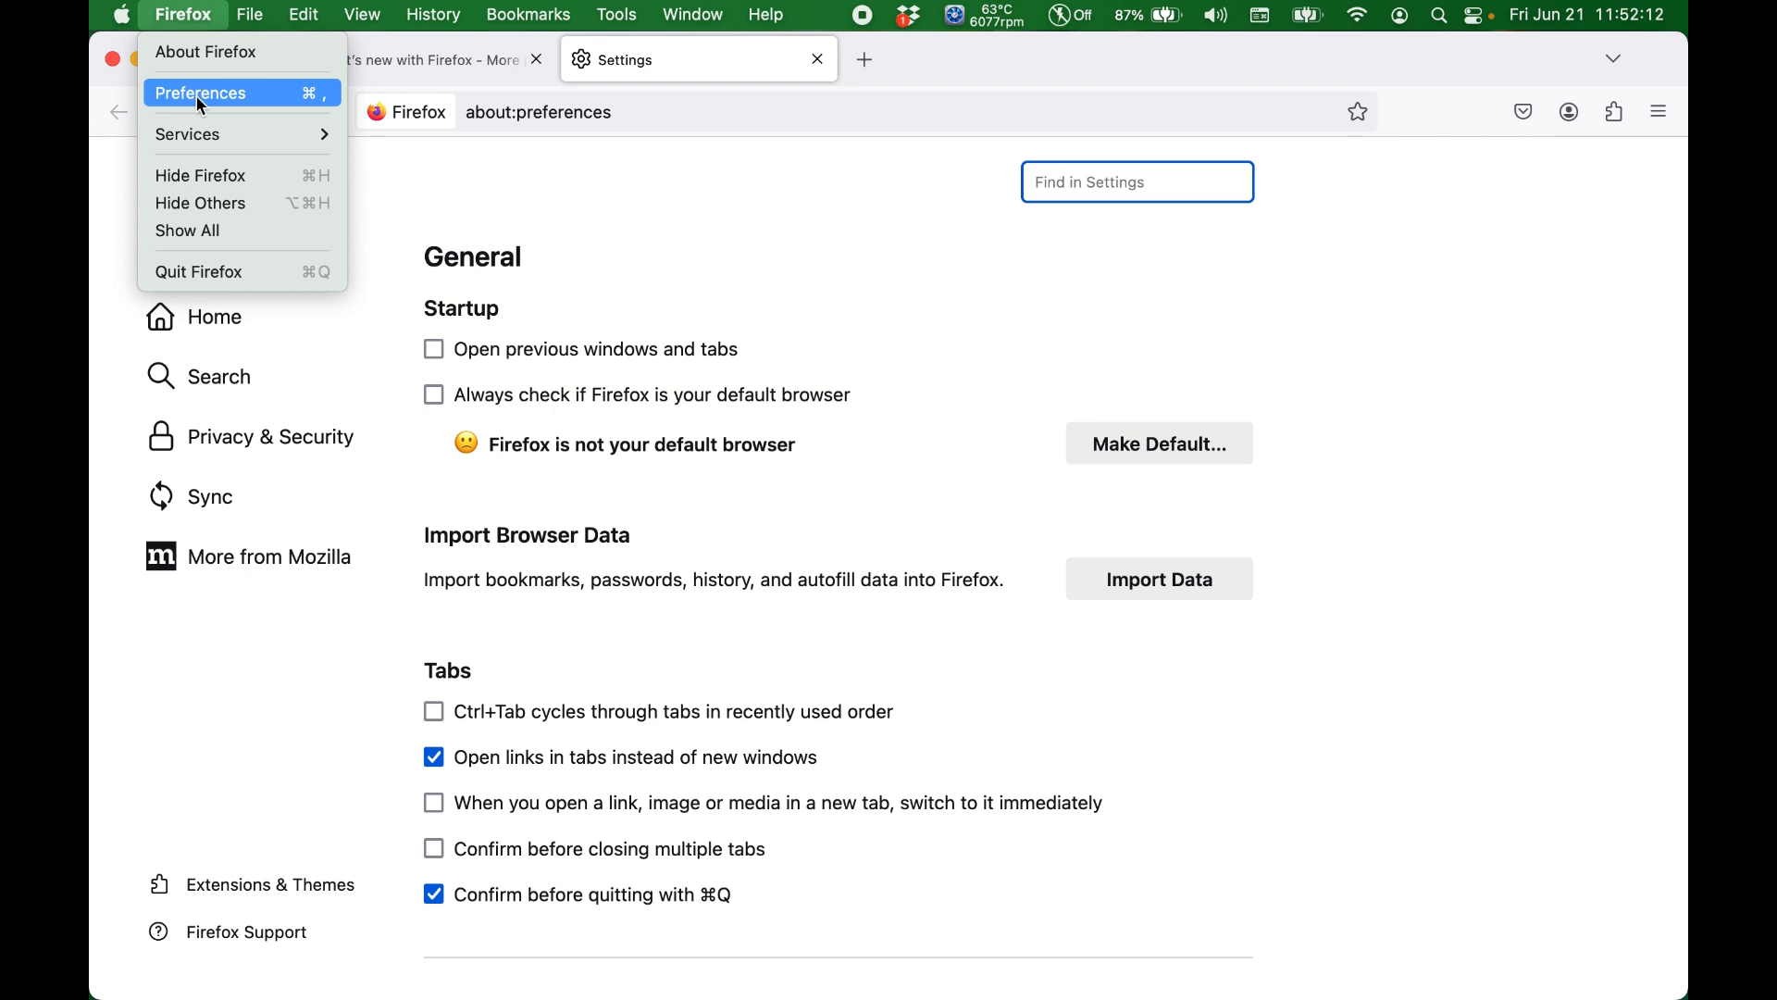
{"action": "left_click", "coordinate": [571, 256]}
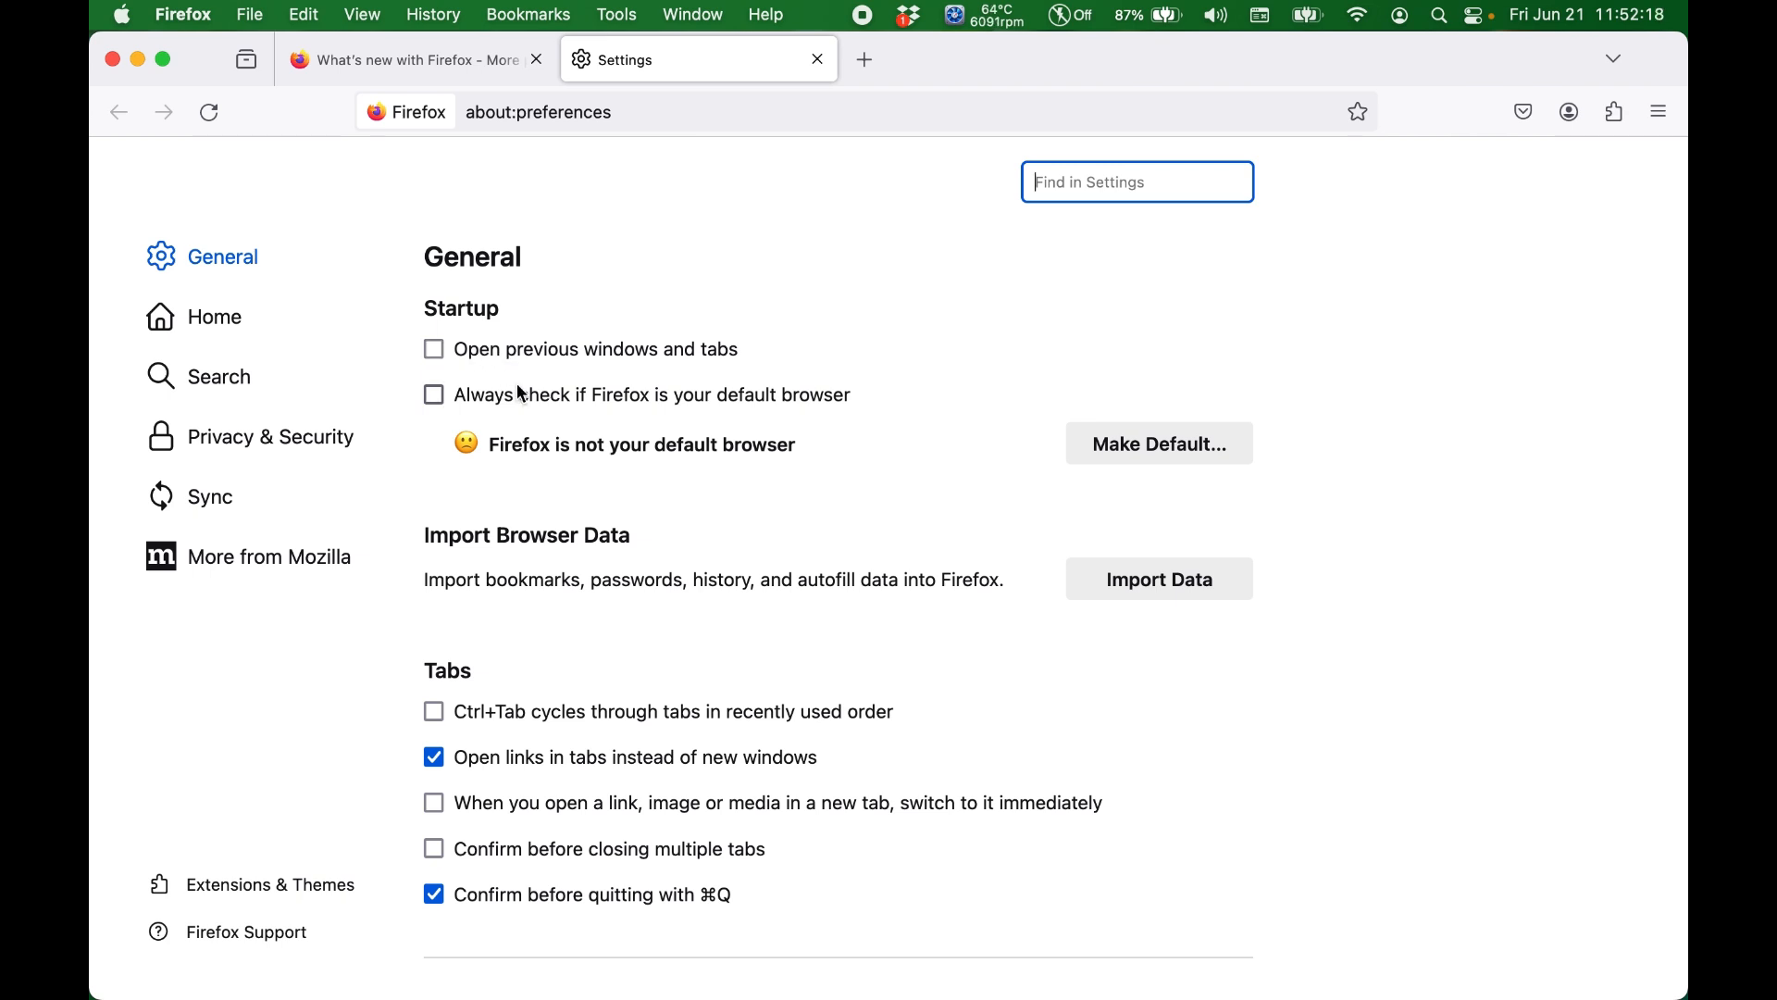
Step: Examine the startup, tabs, website appearance, colors, fonts and zoom options in the General settings
{"action": "scroll", "coordinate": [517, 383], "scroll_direction": "down", "scroll_amount": 3}
{"action": "scroll", "coordinate": [517, 383], "scroll_direction": "down", "scroll_amount": 5}
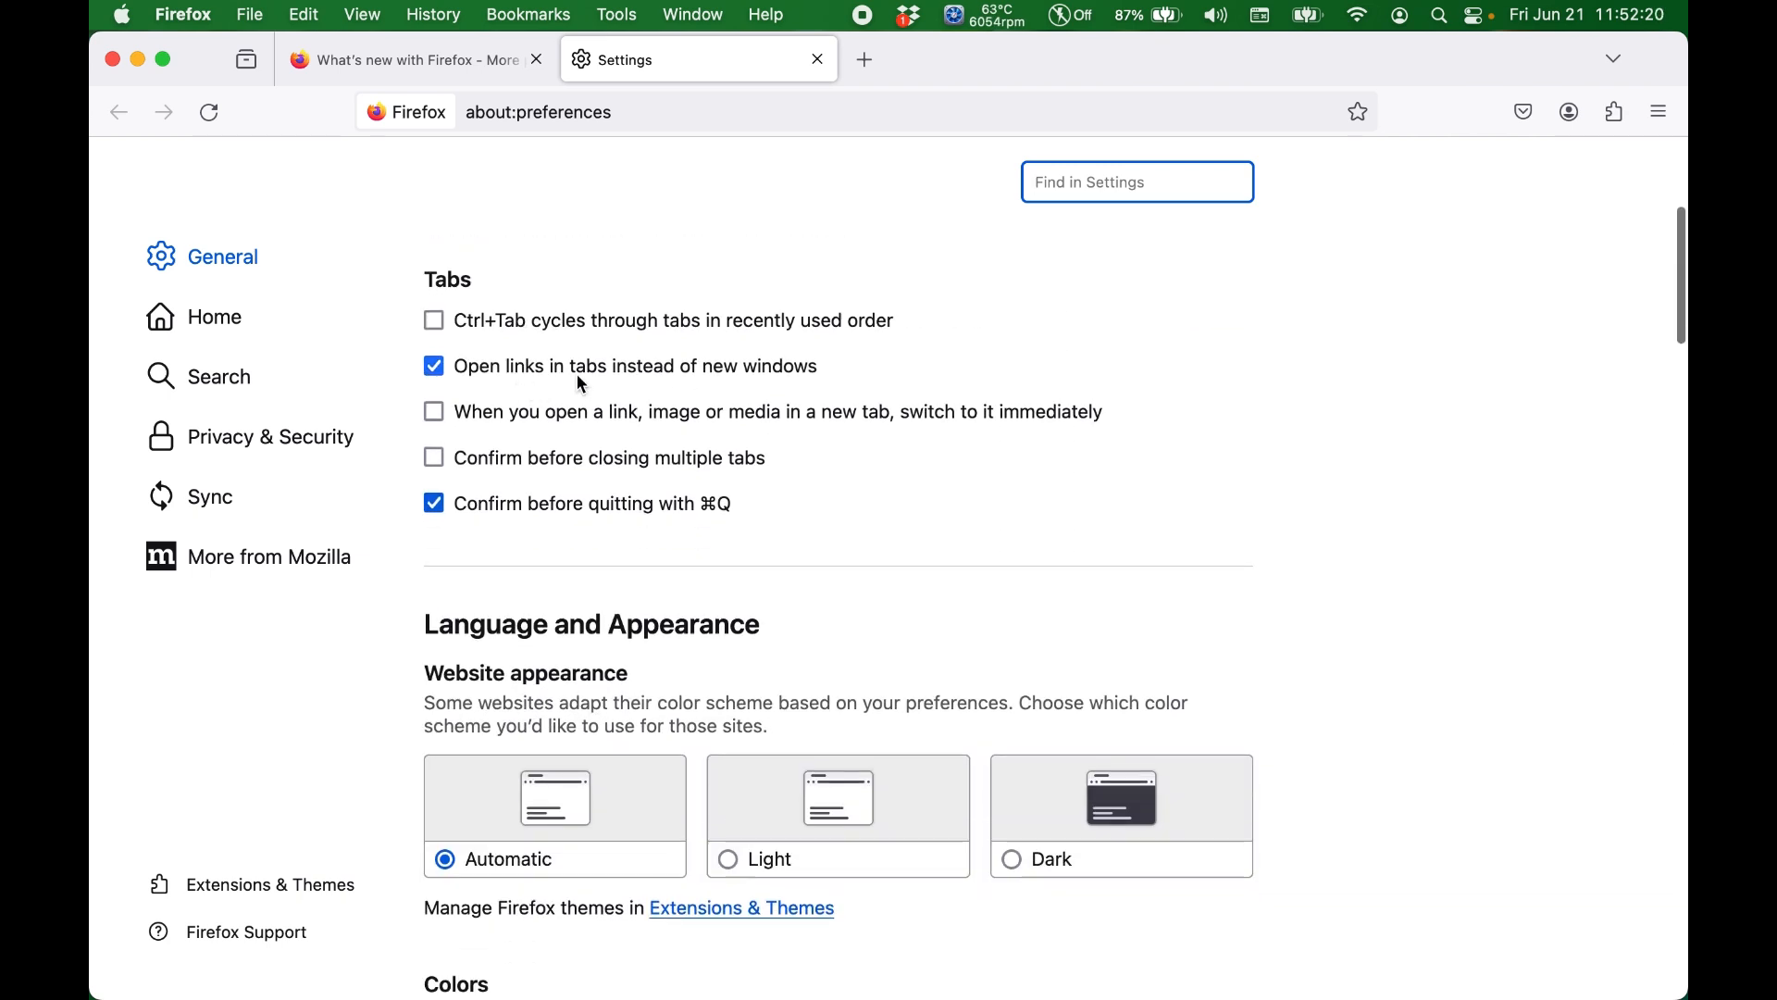
{"action": "scroll", "coordinate": [575, 388], "scroll_direction": "down", "scroll_amount": 2}
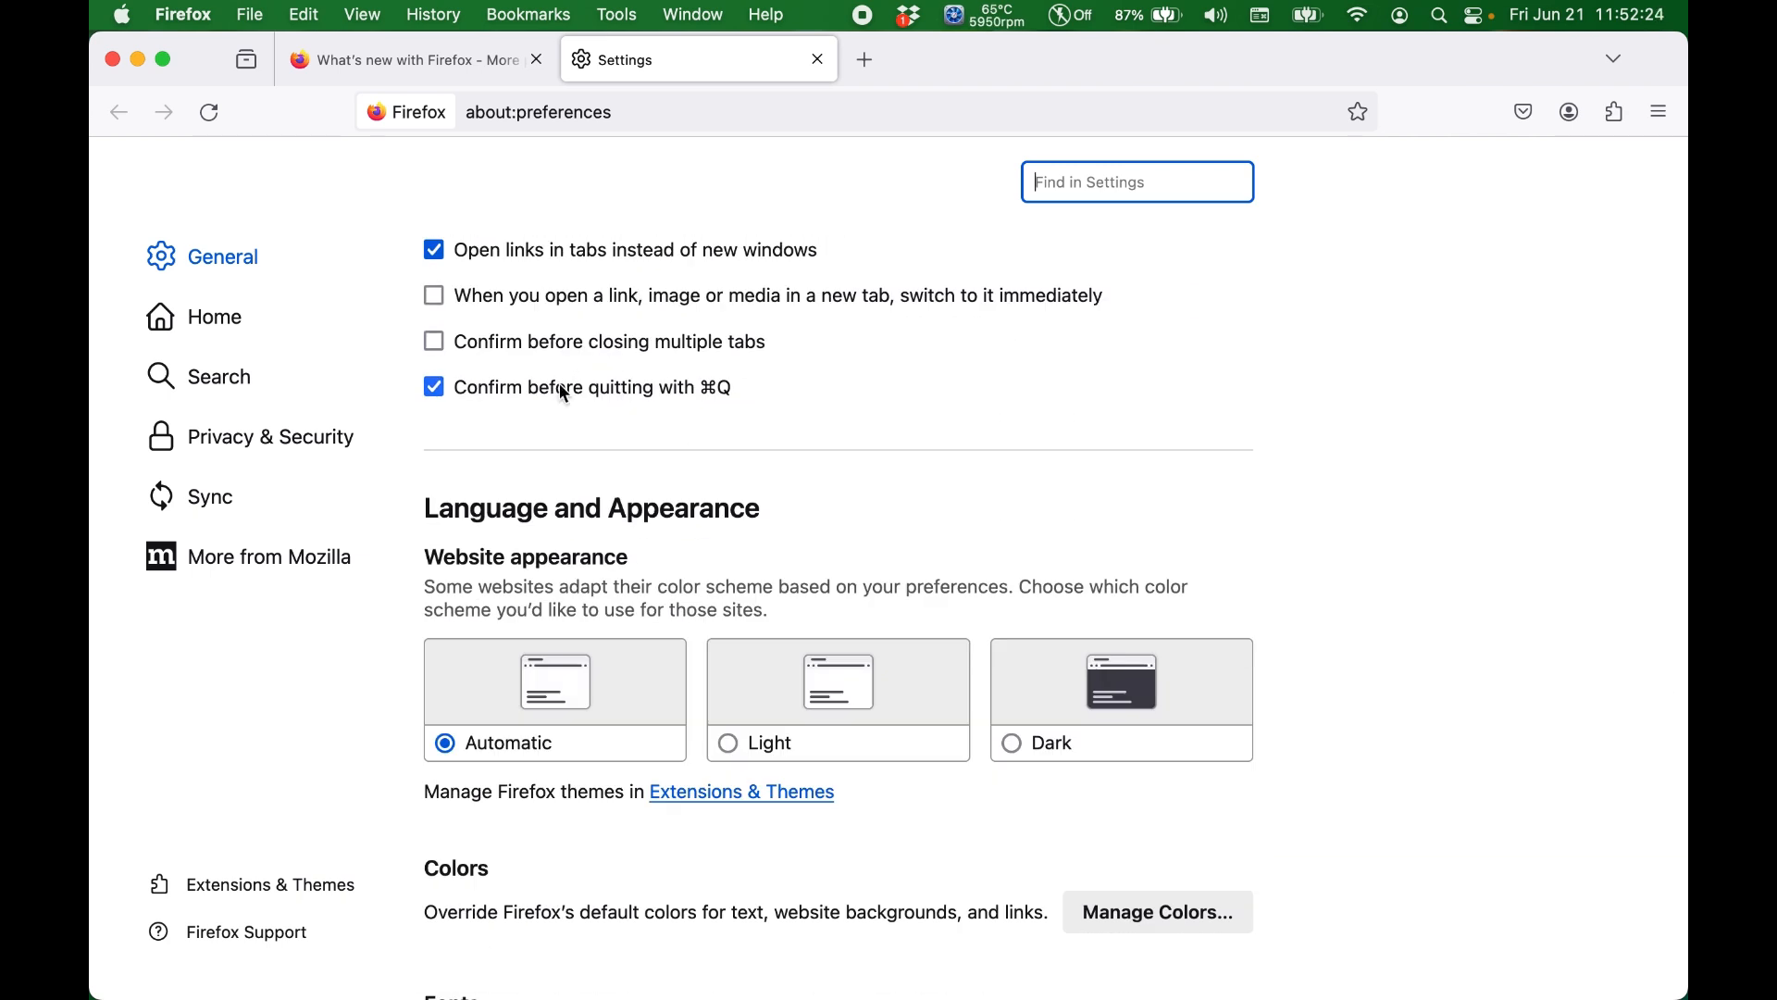
{"action": "scroll", "coordinate": [565, 394], "scroll_direction": "up", "scroll_amount": 4}
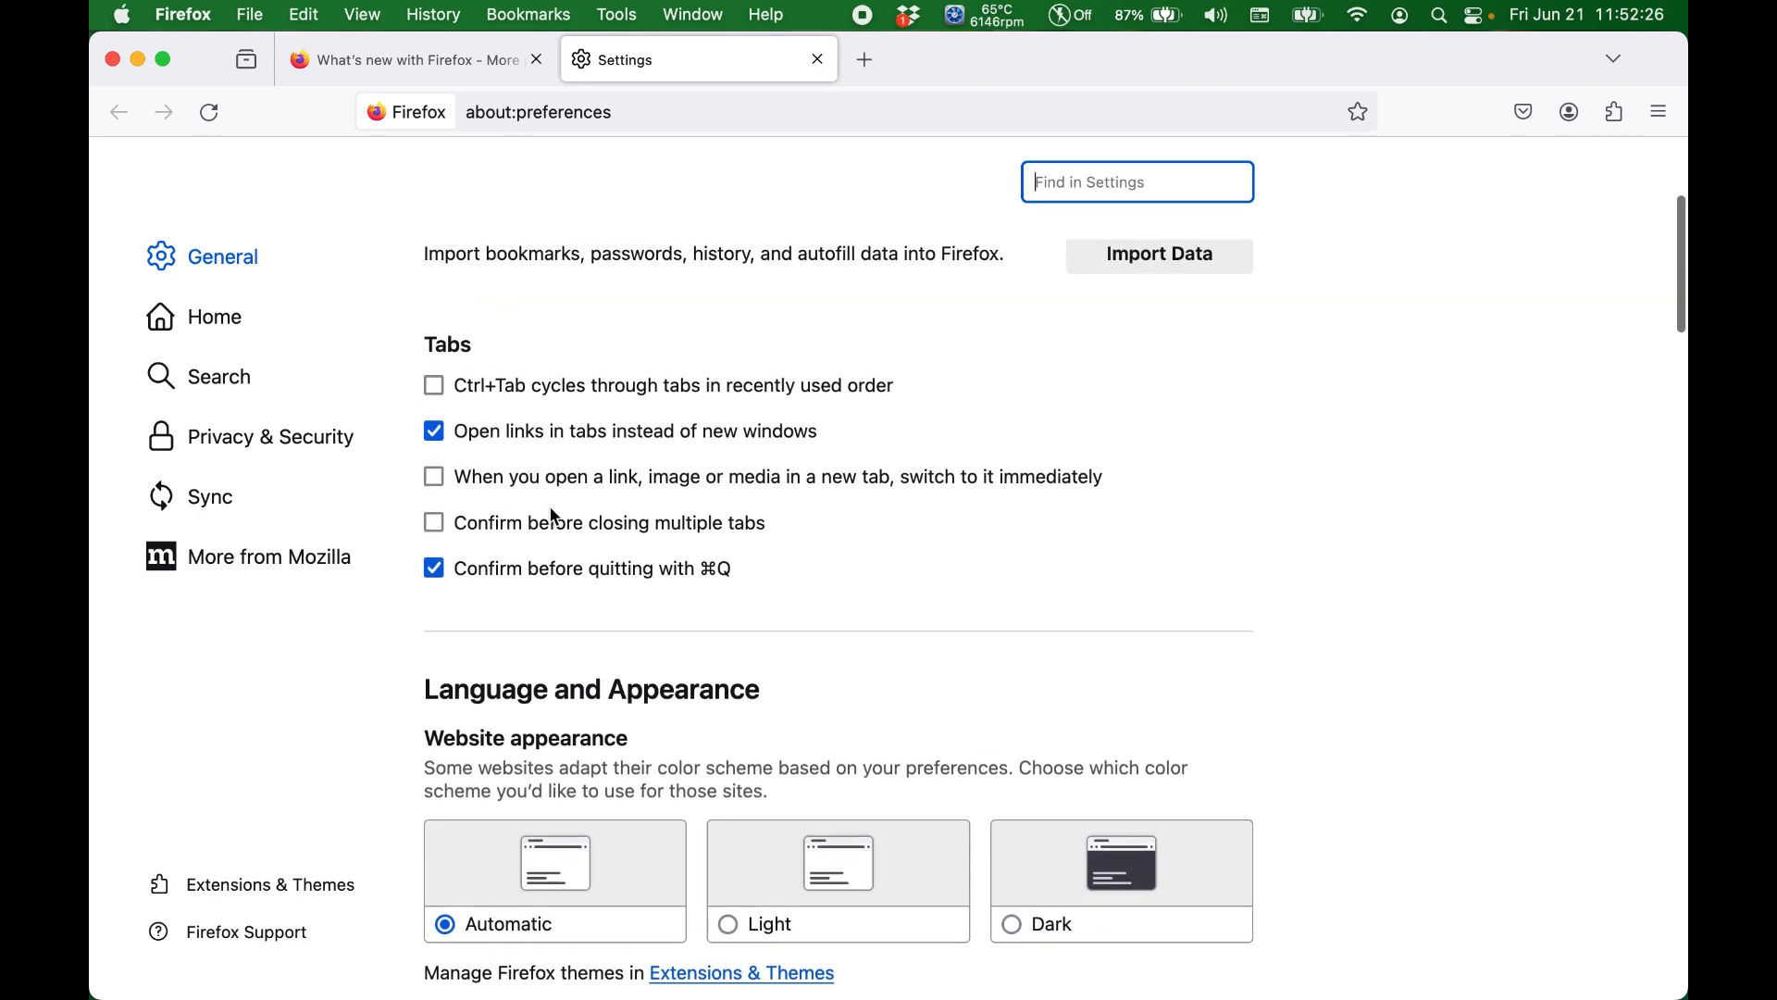
{"action": "scroll", "coordinate": [549, 507], "scroll_direction": "down", "scroll_amount": 3}
{"action": "scroll", "coordinate": [554, 516], "scroll_direction": "down", "scroll_amount": 15}
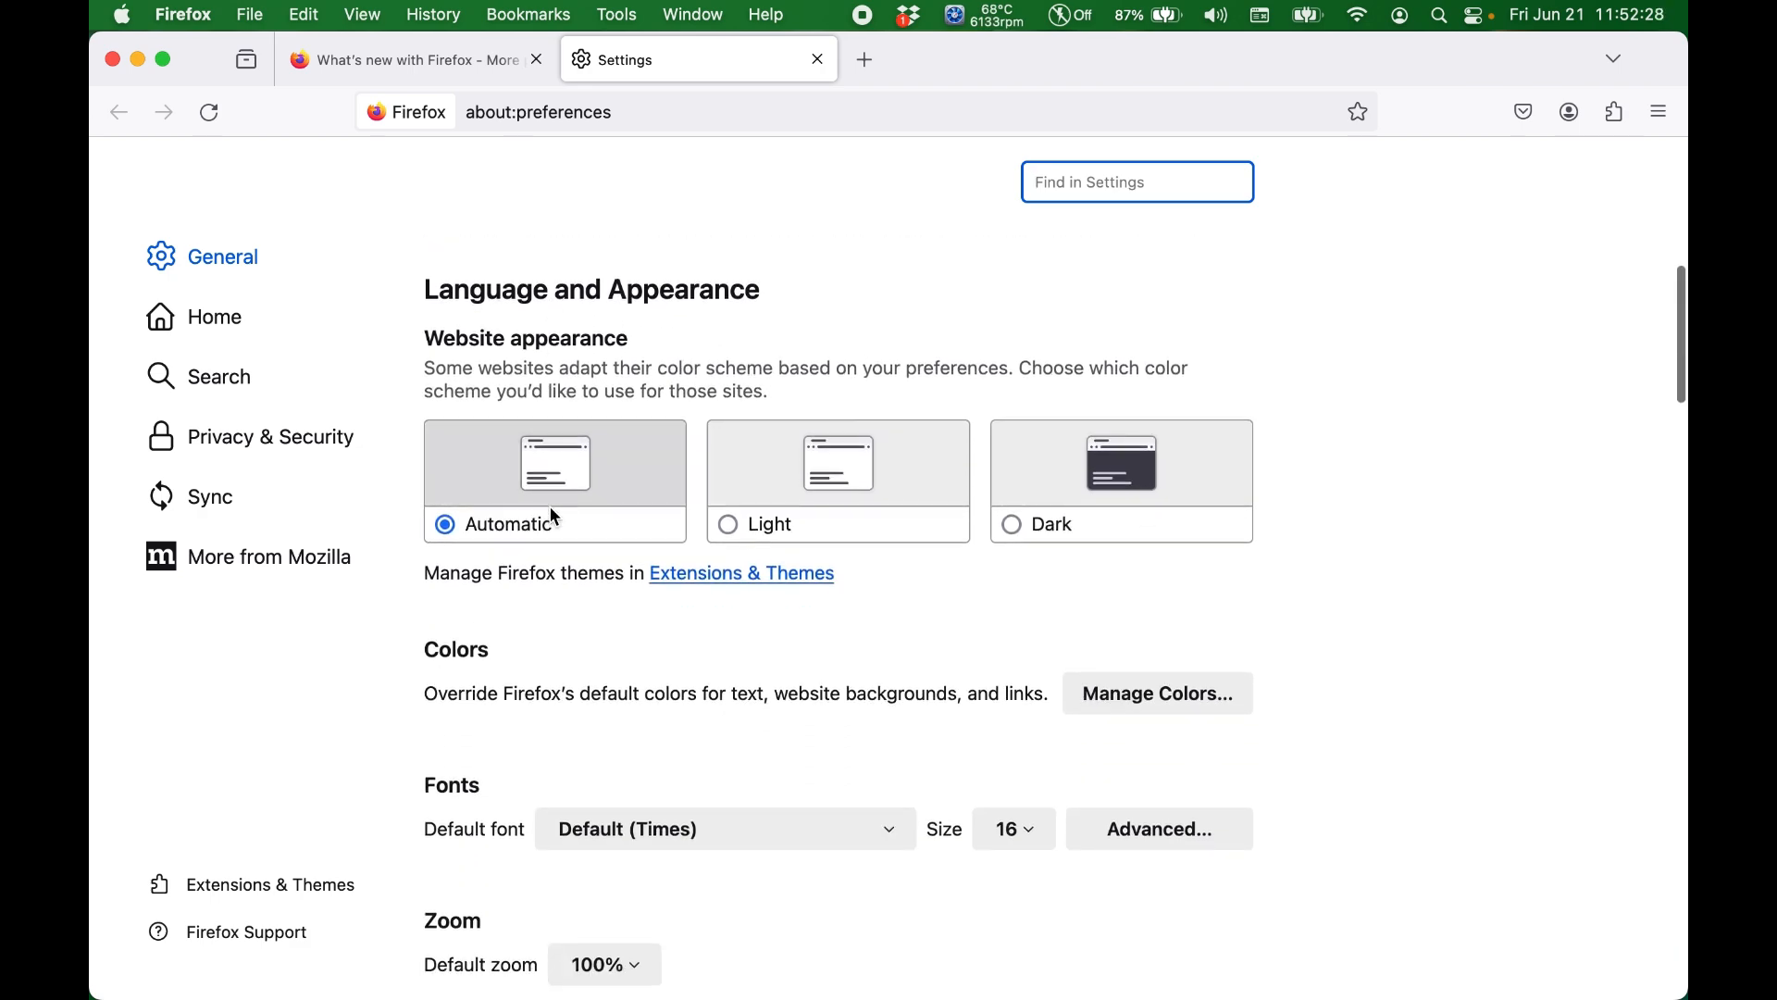
{"action": "scroll", "coordinate": [553, 515], "scroll_direction": "down", "scroll_amount": 6}
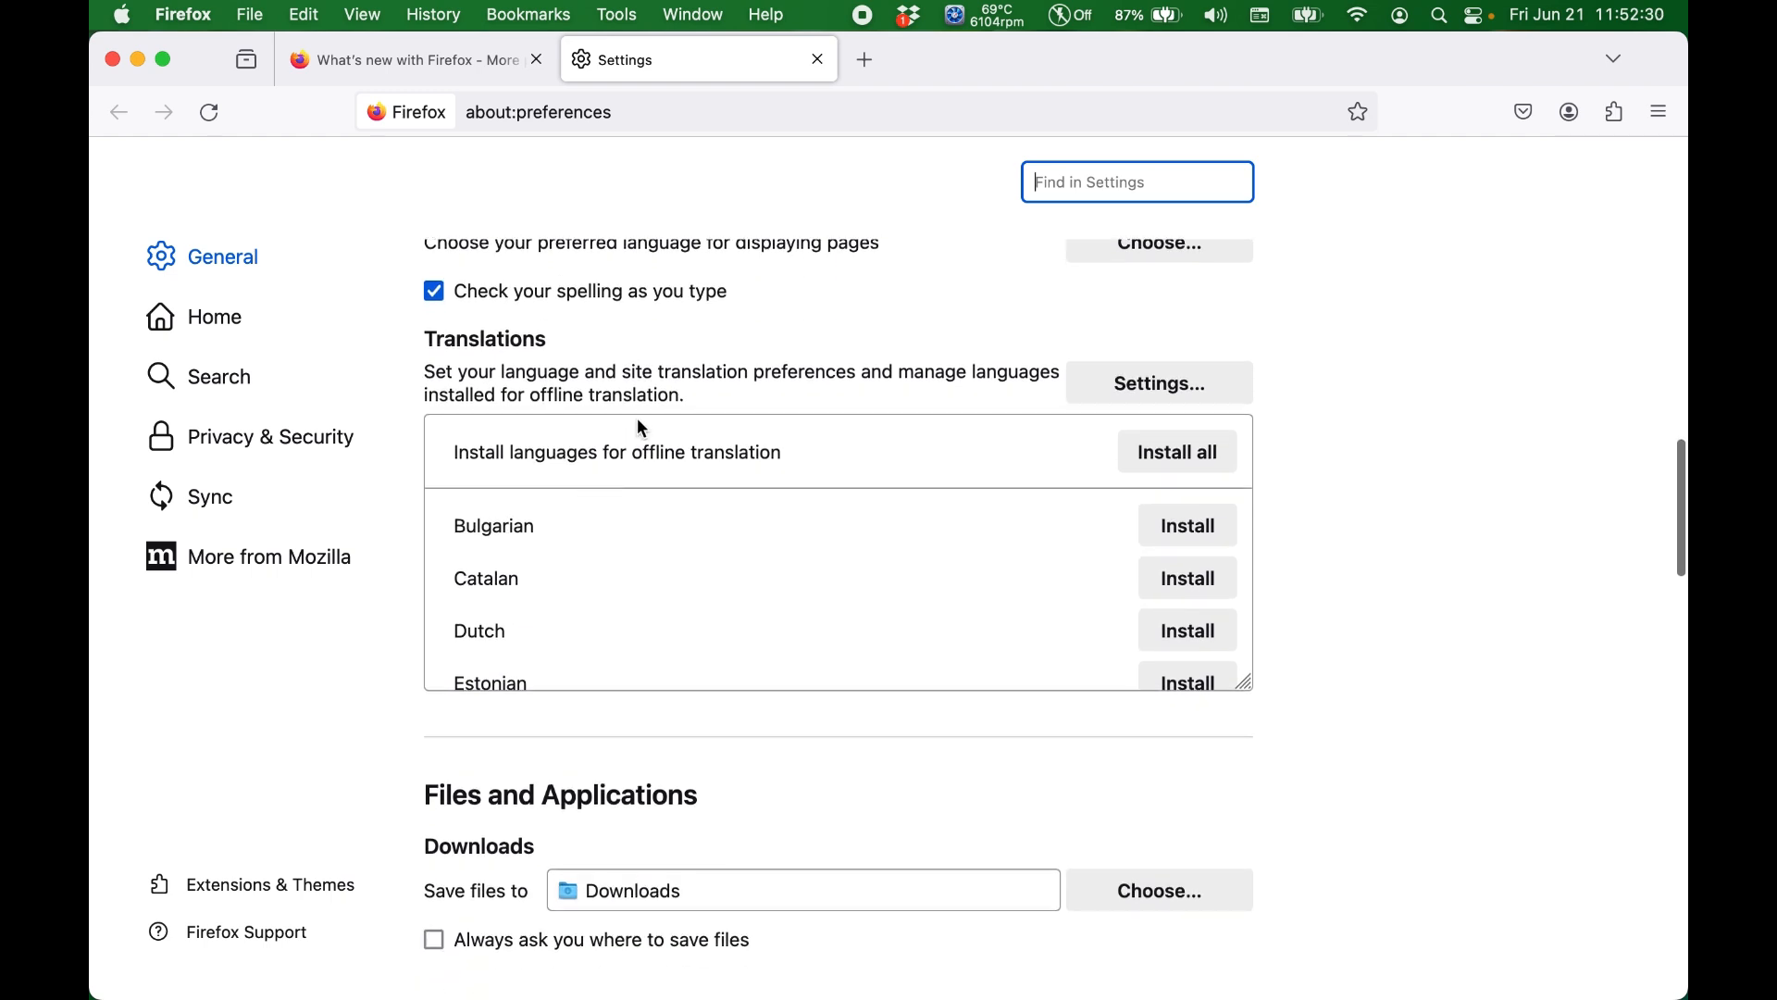
Step: Examine the language, translation, downloads, file-handling and DRM options in the General settings
{"action": "scroll", "coordinate": [637, 419], "scroll_direction": "up", "scroll_amount": 2}
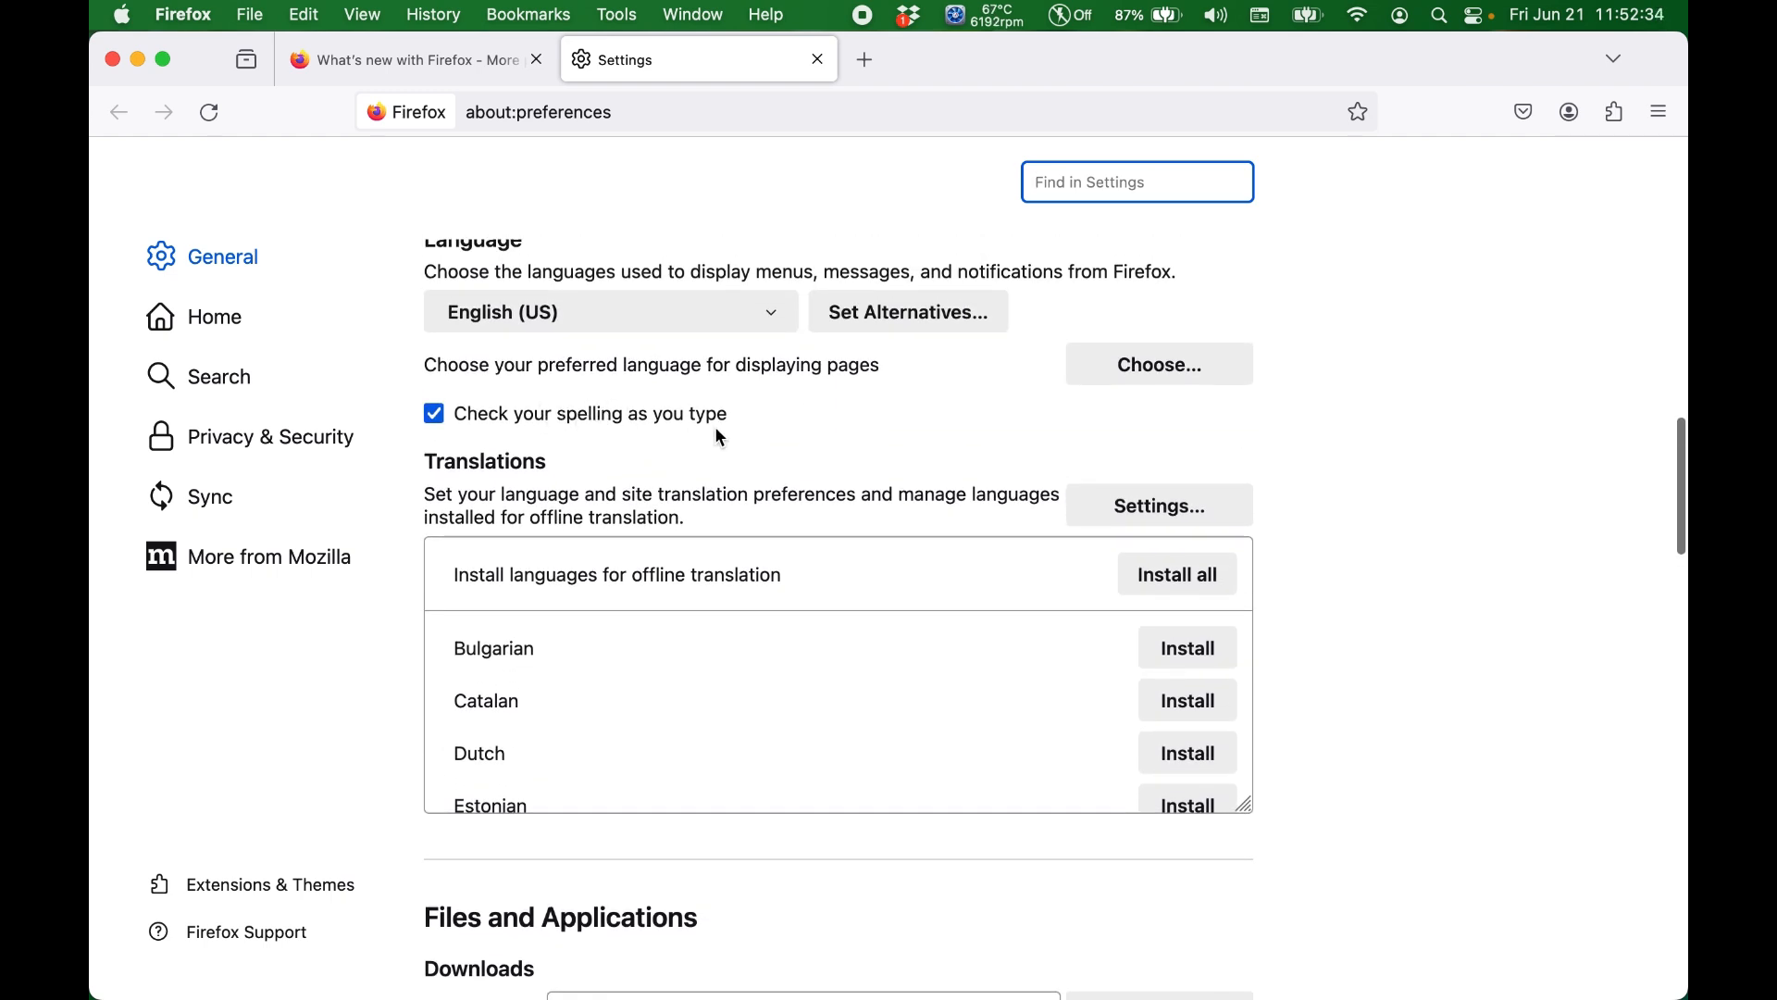
{"action": "scroll", "coordinate": [720, 436], "scroll_direction": "down", "scroll_amount": 5}
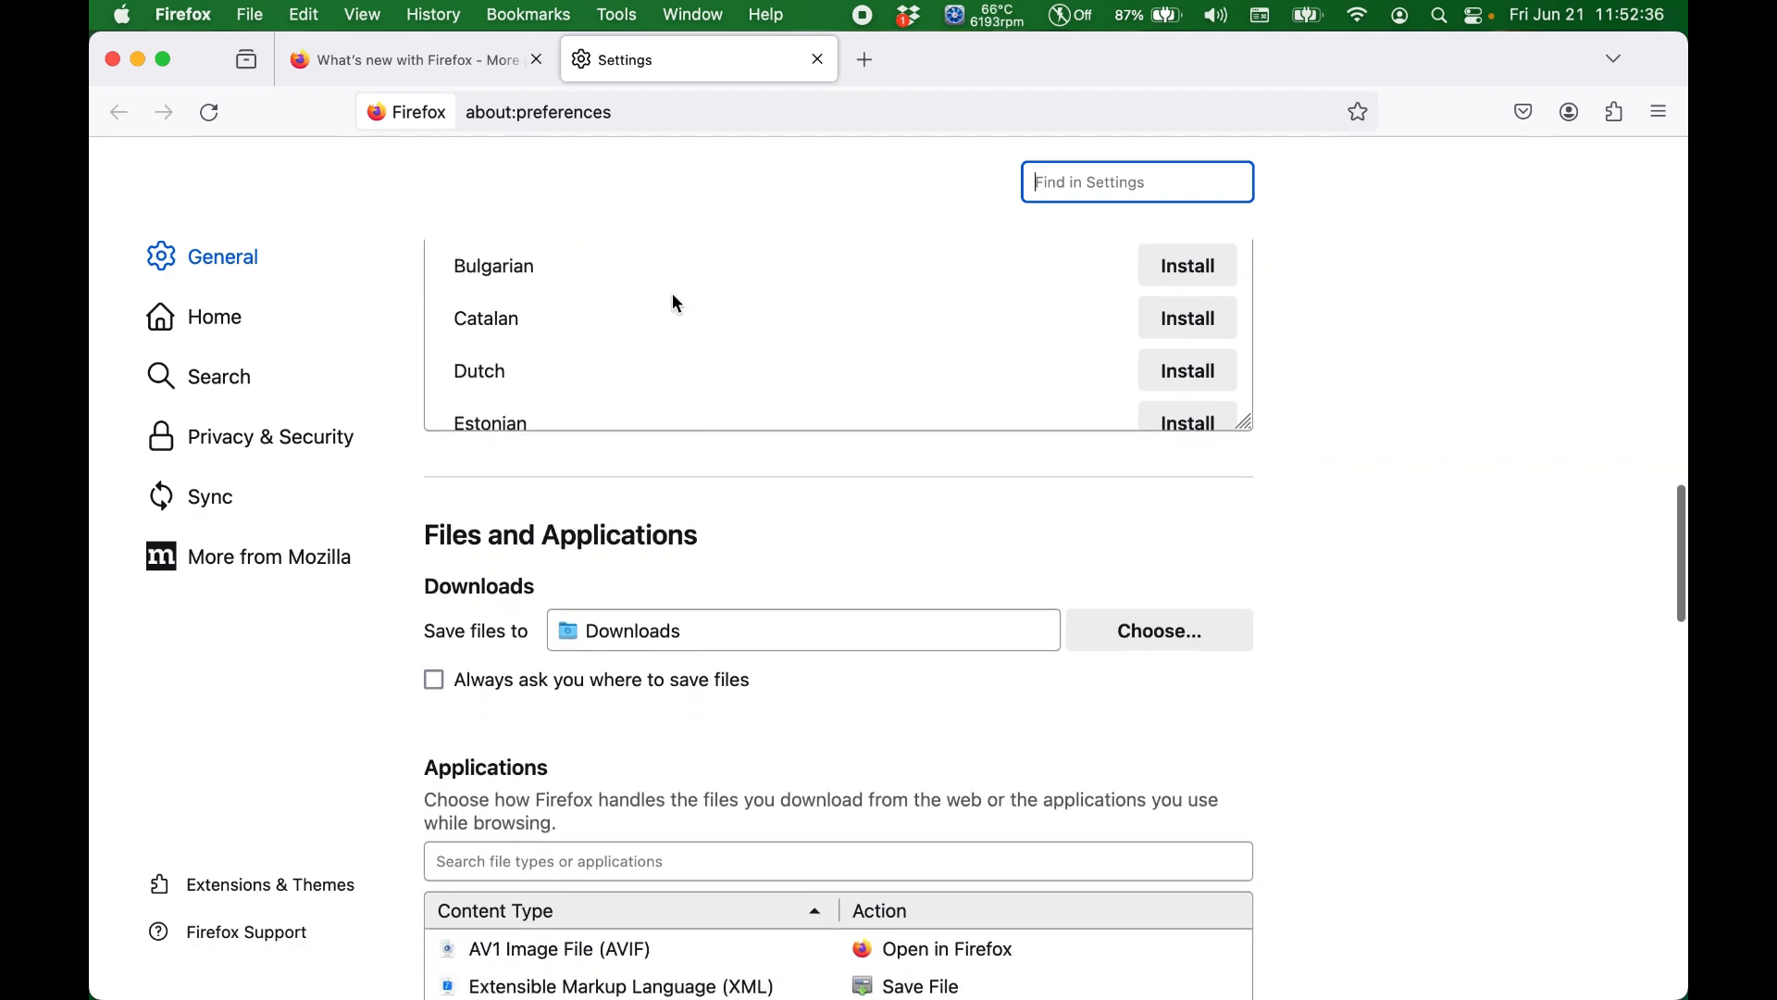
{"action": "scroll", "coordinate": [675, 301], "scroll_direction": "down", "scroll_amount": 3}
{"action": "scroll", "coordinate": [719, 530], "scroll_direction": "down", "scroll_amount": 4}
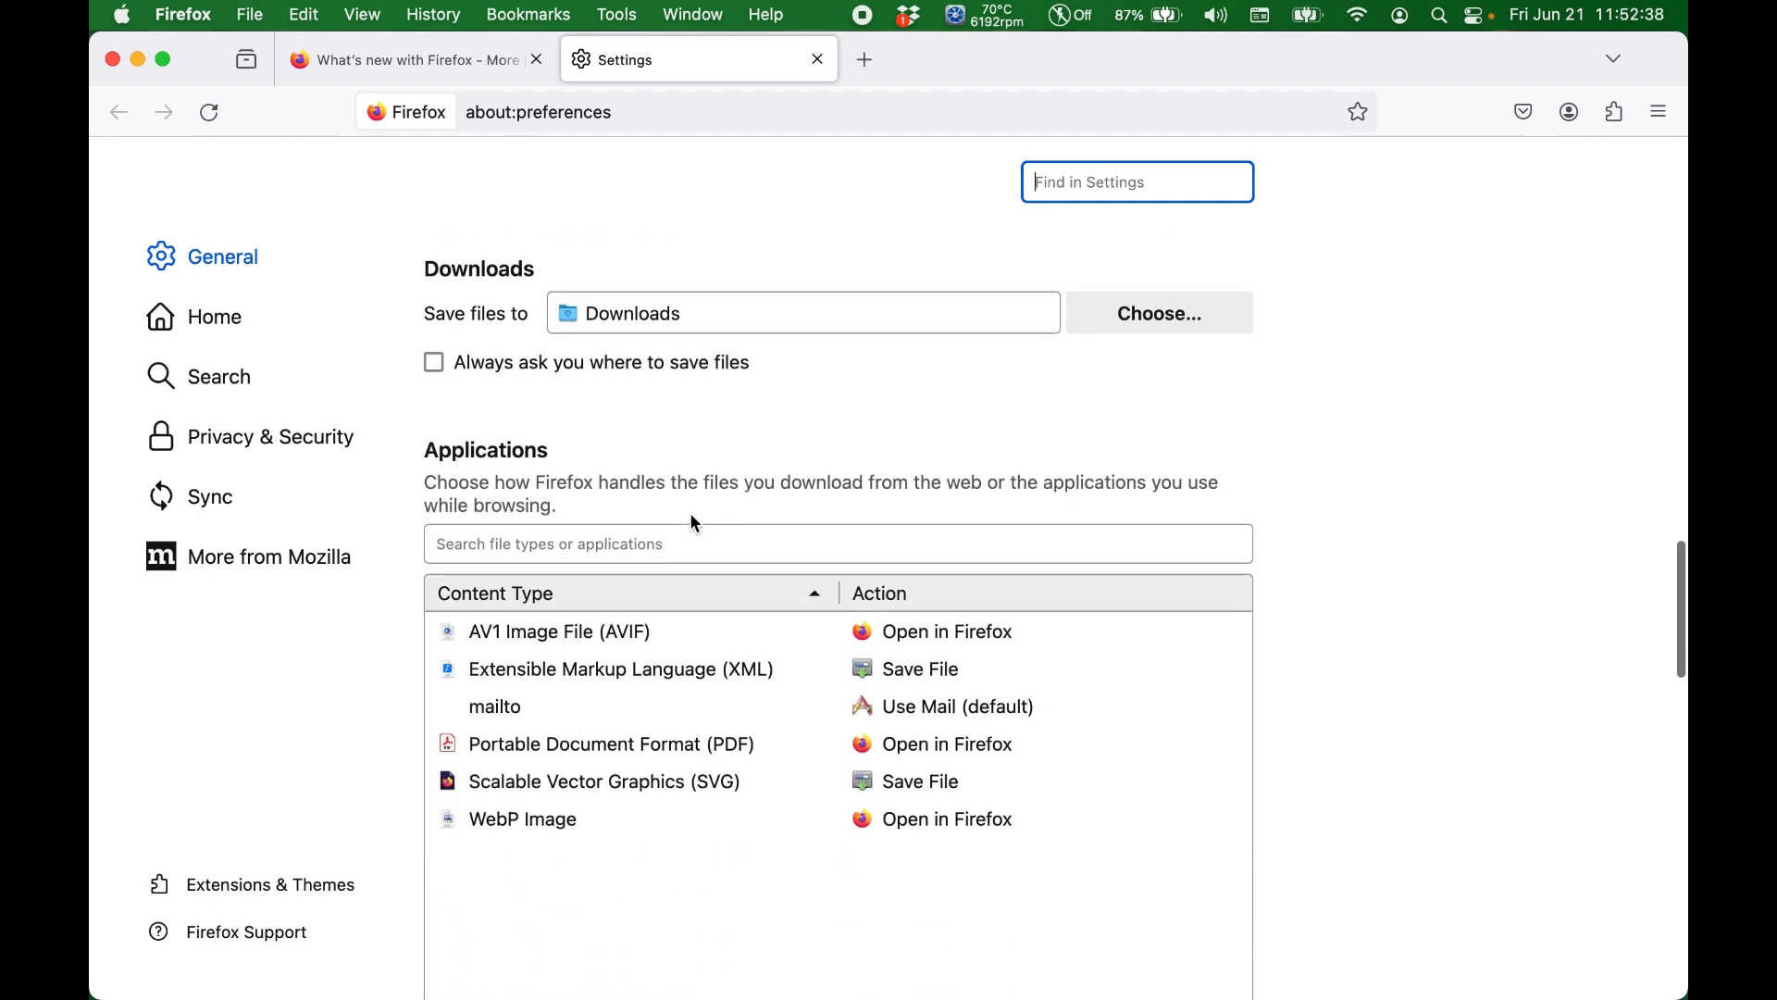
{"action": "scroll", "coordinate": [635, 463], "scroll_direction": "up", "scroll_amount": 1}
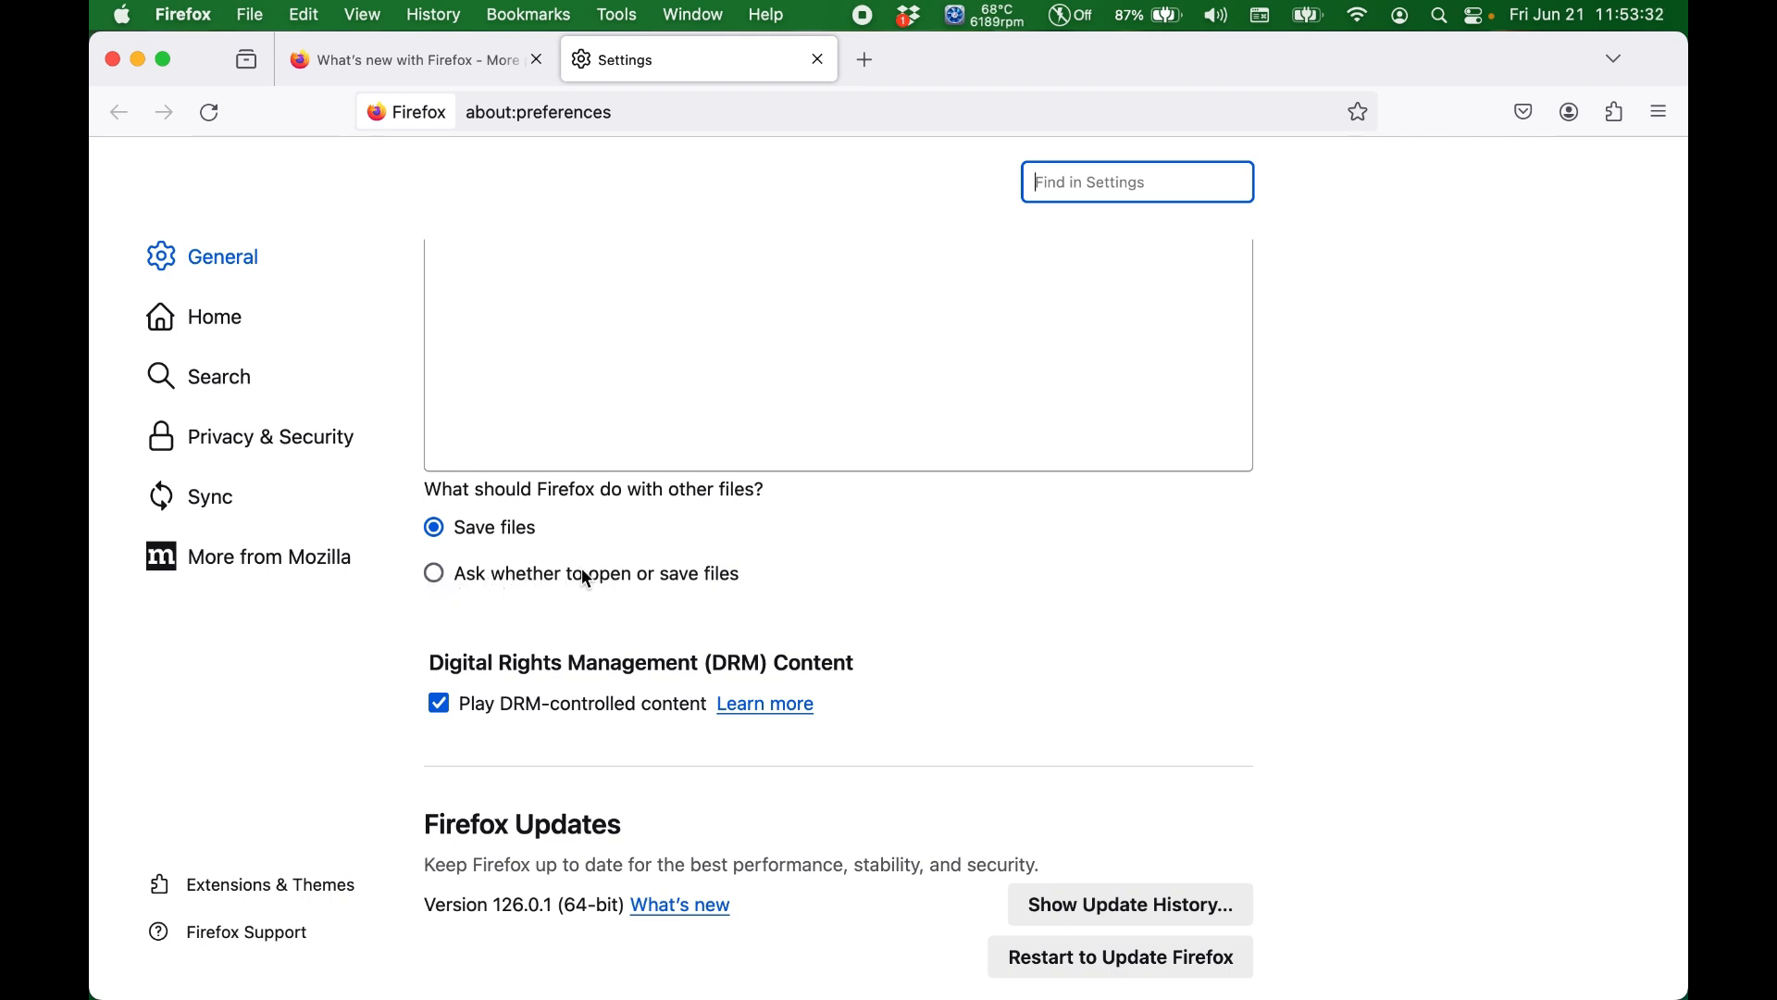
{"action": "scroll", "coordinate": [631, 582], "scroll_direction": "up", "scroll_amount": 10}
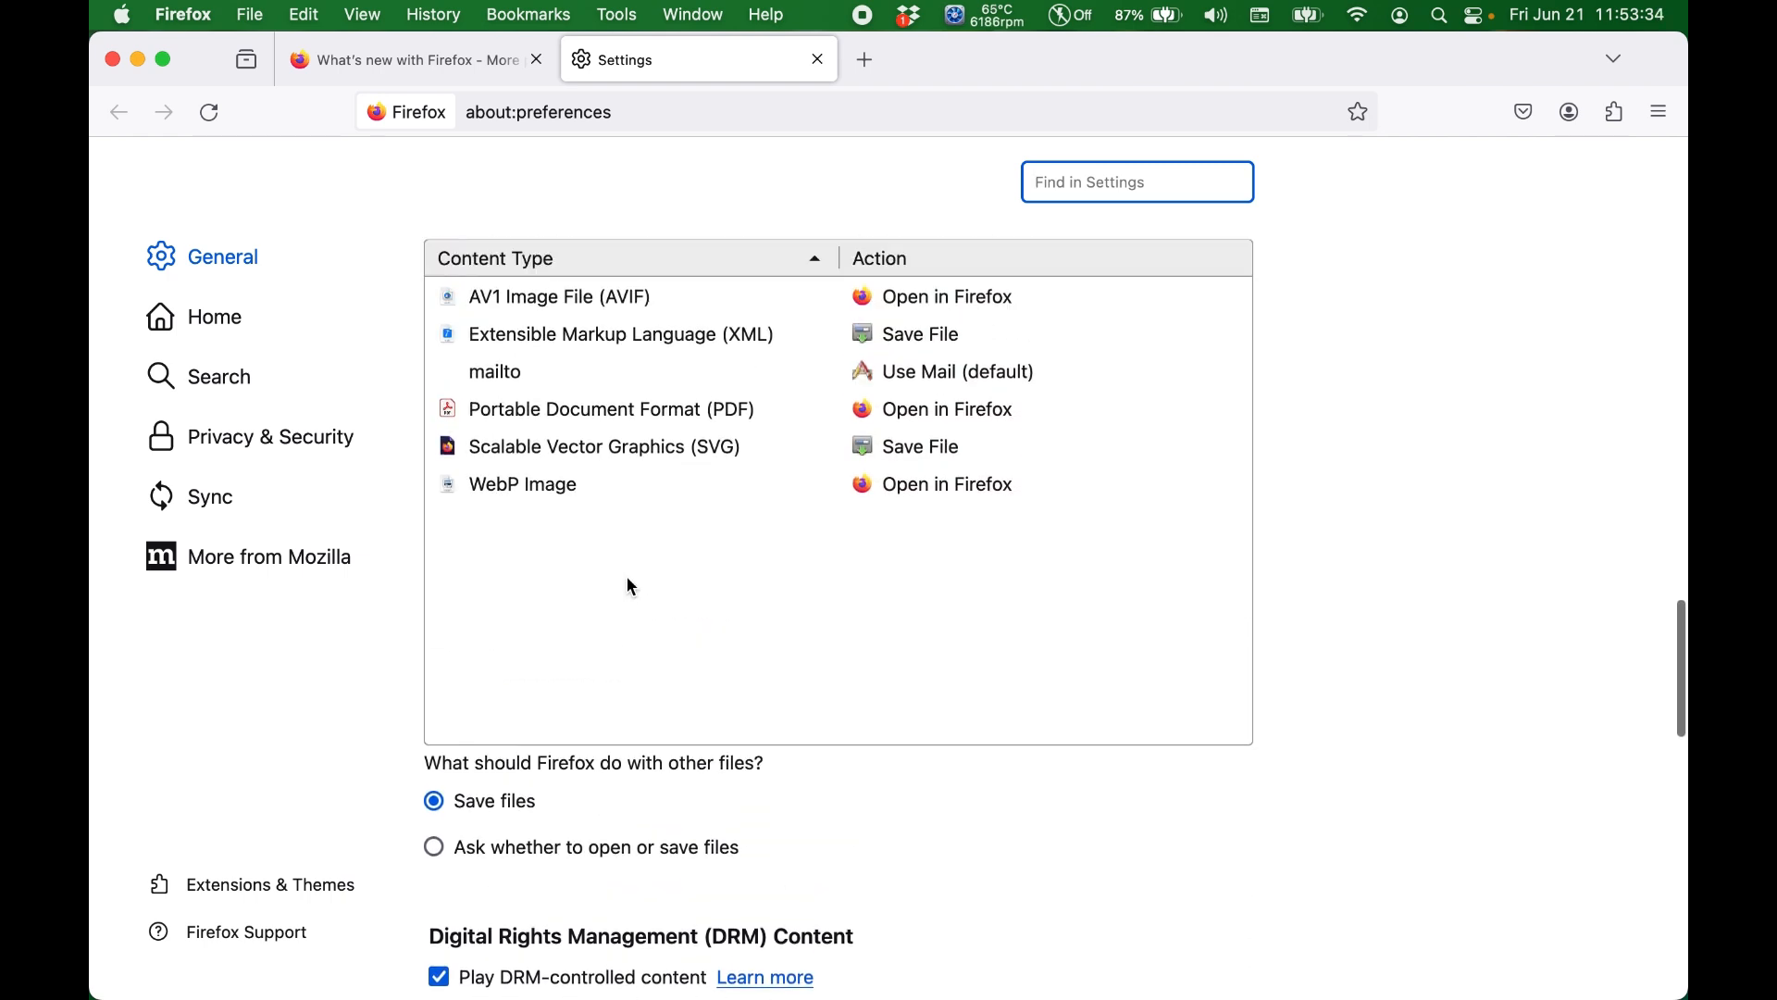
{"action": "scroll", "coordinate": [630, 586], "scroll_direction": "down", "scroll_amount": 10}
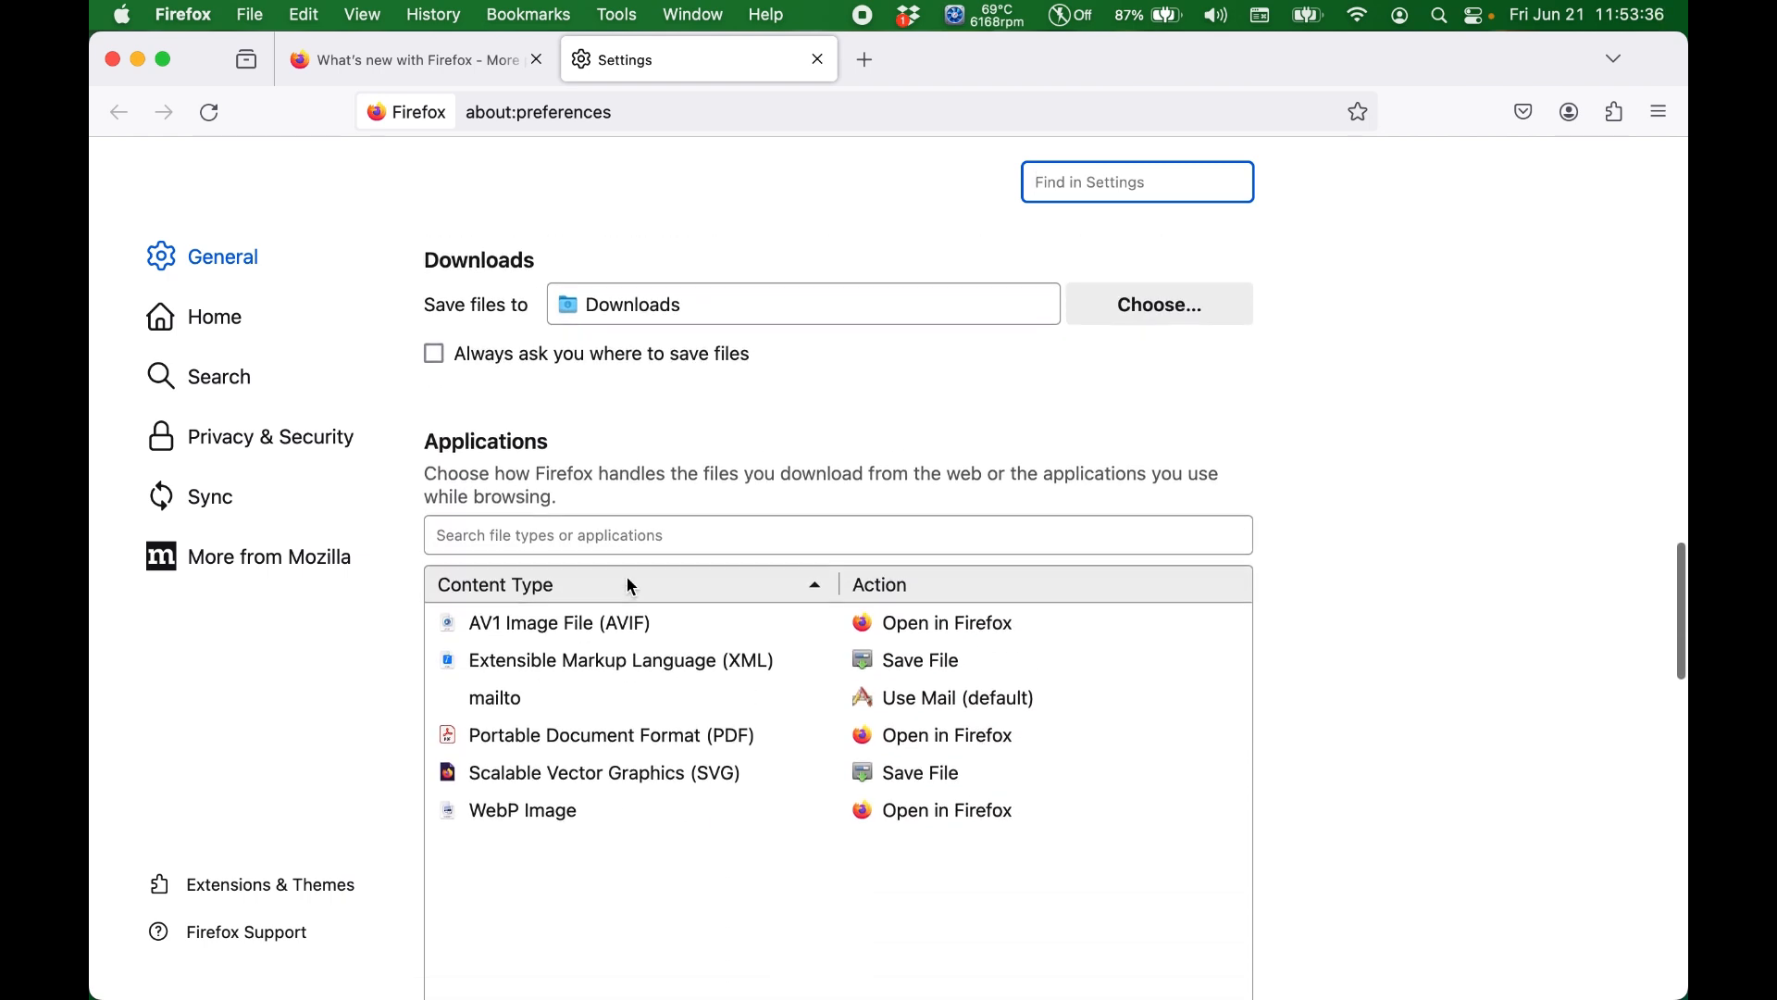
{"action": "scroll", "coordinate": [629, 585], "scroll_direction": "down", "scroll_amount": 5}
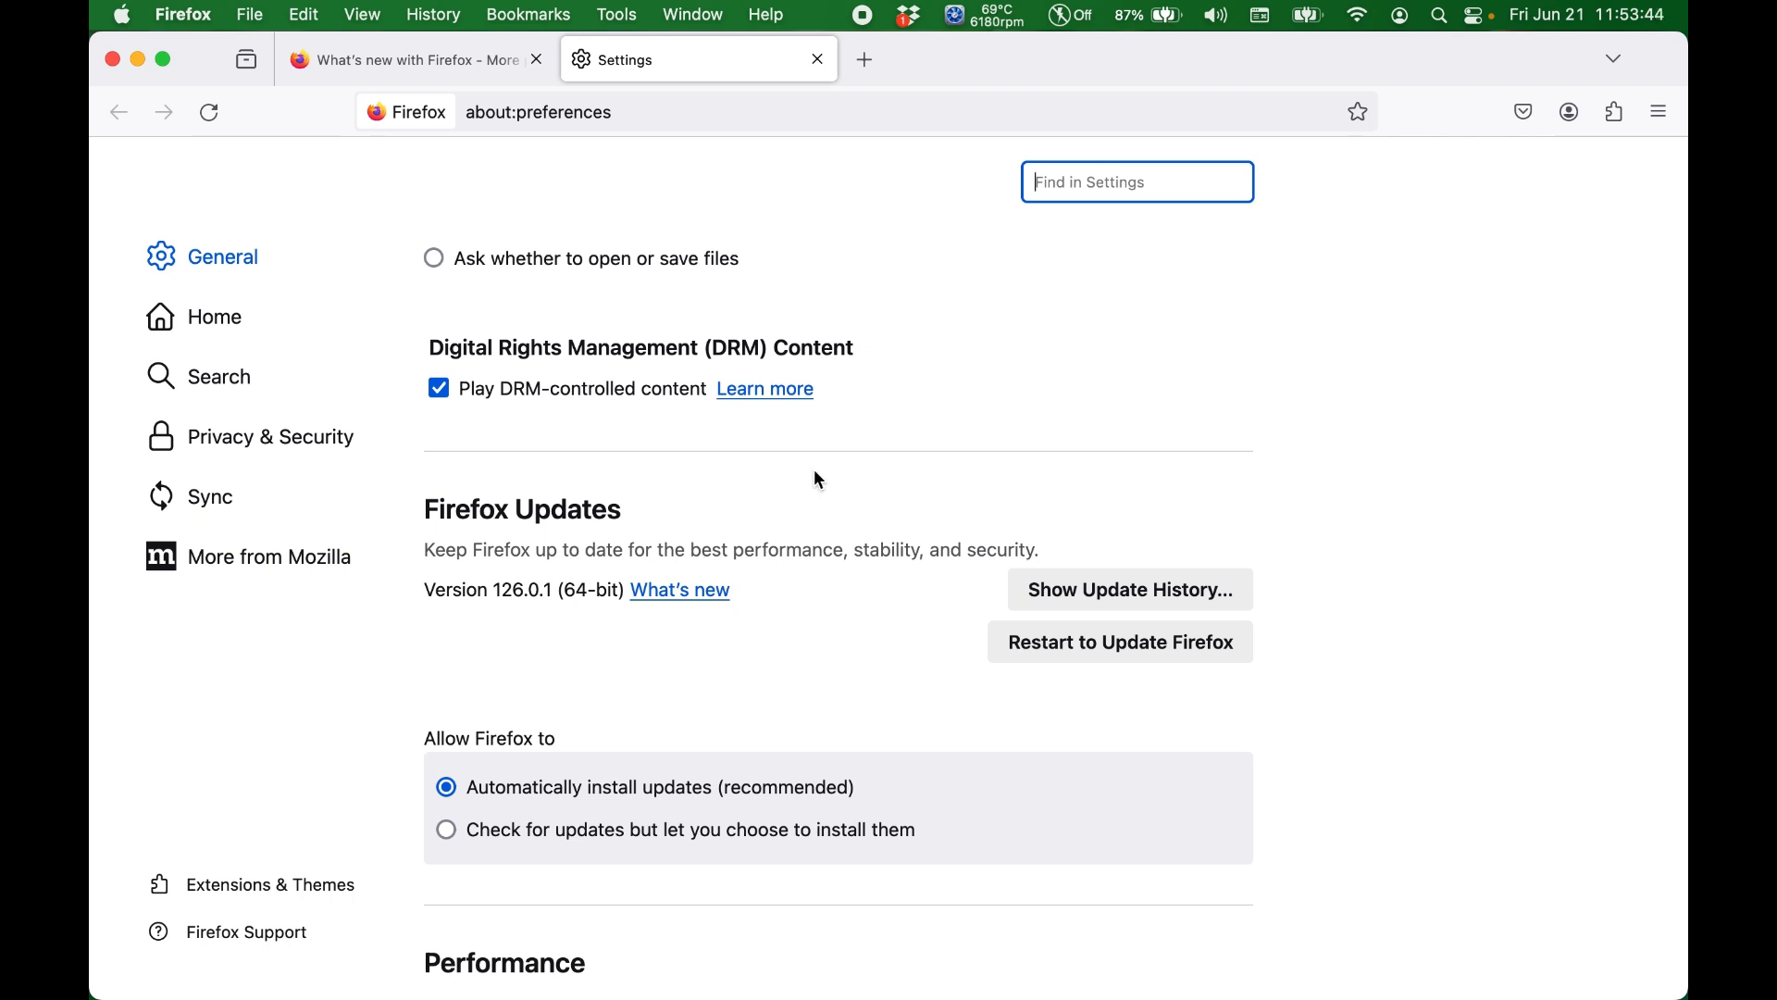
Step: Review the update, performance and browsing options, and turn off recommending extensions and features as you browse
{"action": "scroll", "coordinate": [815, 470], "scroll_direction": "down", "scroll_amount": 5}
{"action": "scroll", "coordinate": [816, 474], "scroll_direction": "down", "scroll_amount": 3}
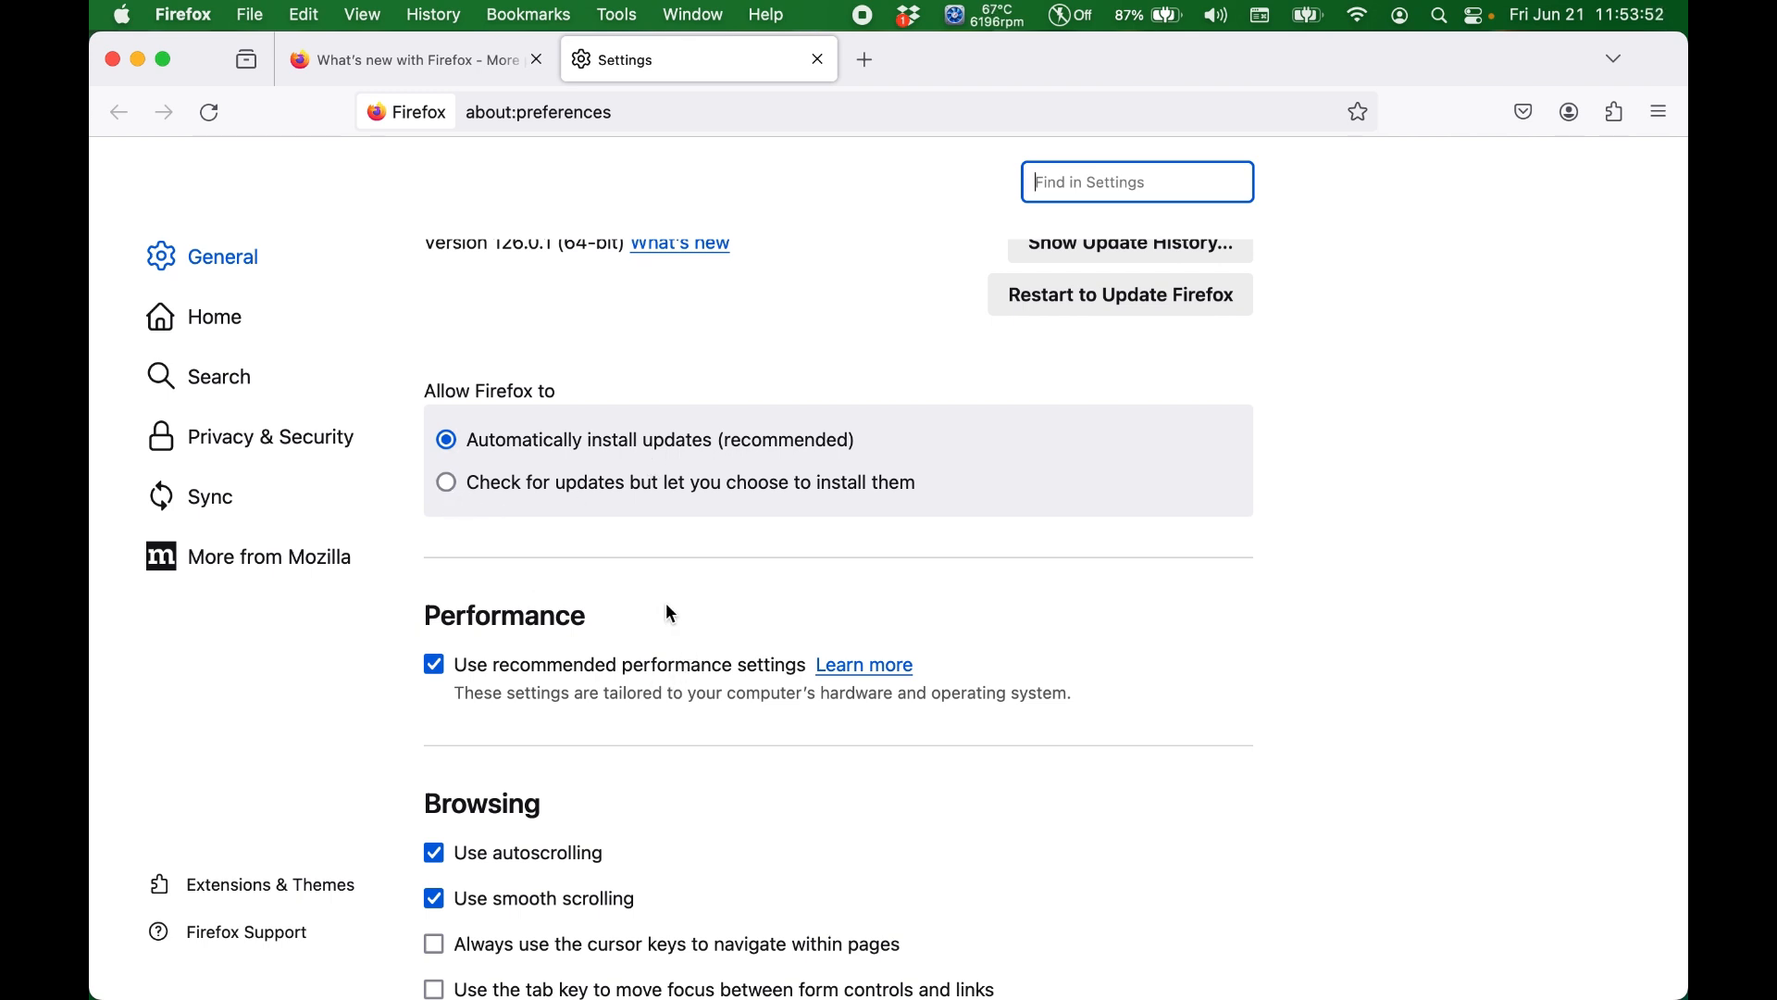
{"action": "scroll", "coordinate": [671, 613], "scroll_direction": "down", "scroll_amount": 6}
{"action": "scroll", "coordinate": [670, 612], "scroll_direction": "down", "scroll_amount": 2}
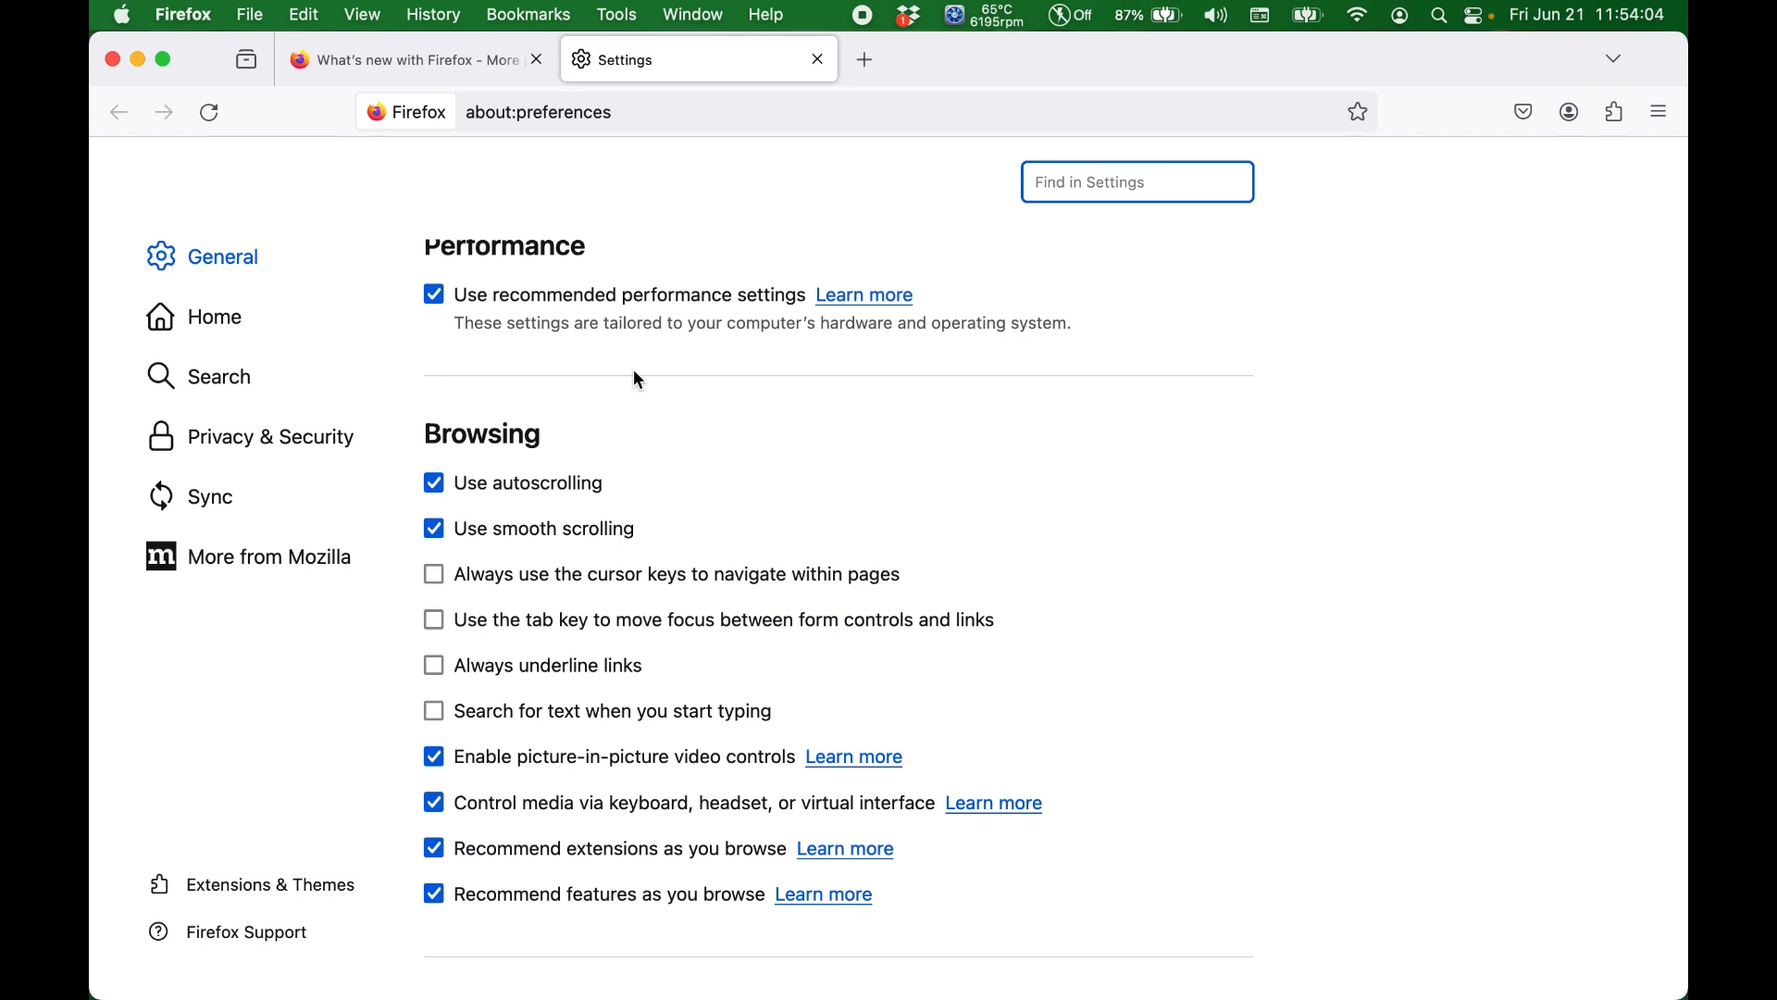
{"action": "scroll", "coordinate": [635, 374], "scroll_direction": "down", "scroll_amount": 4}
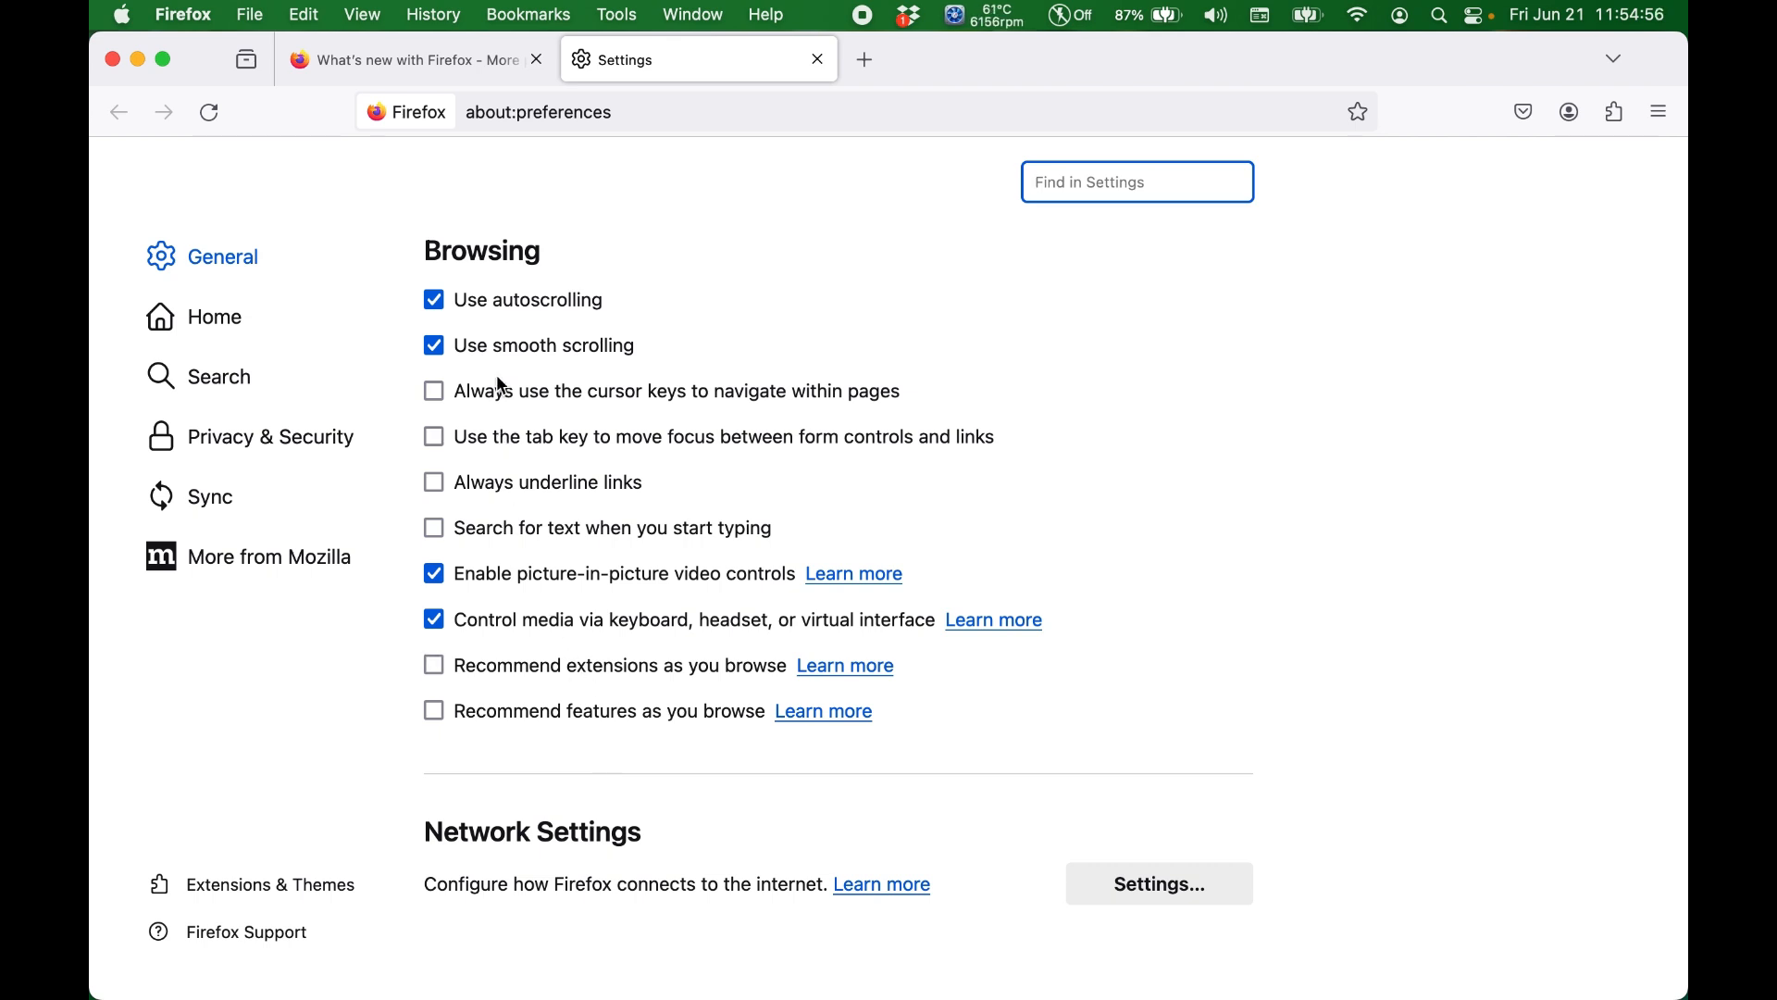
Step: Open the Home settings and review the options for new windows, new tabs and Firefox Home content
{"action": "left_click", "coordinate": [219, 326]}
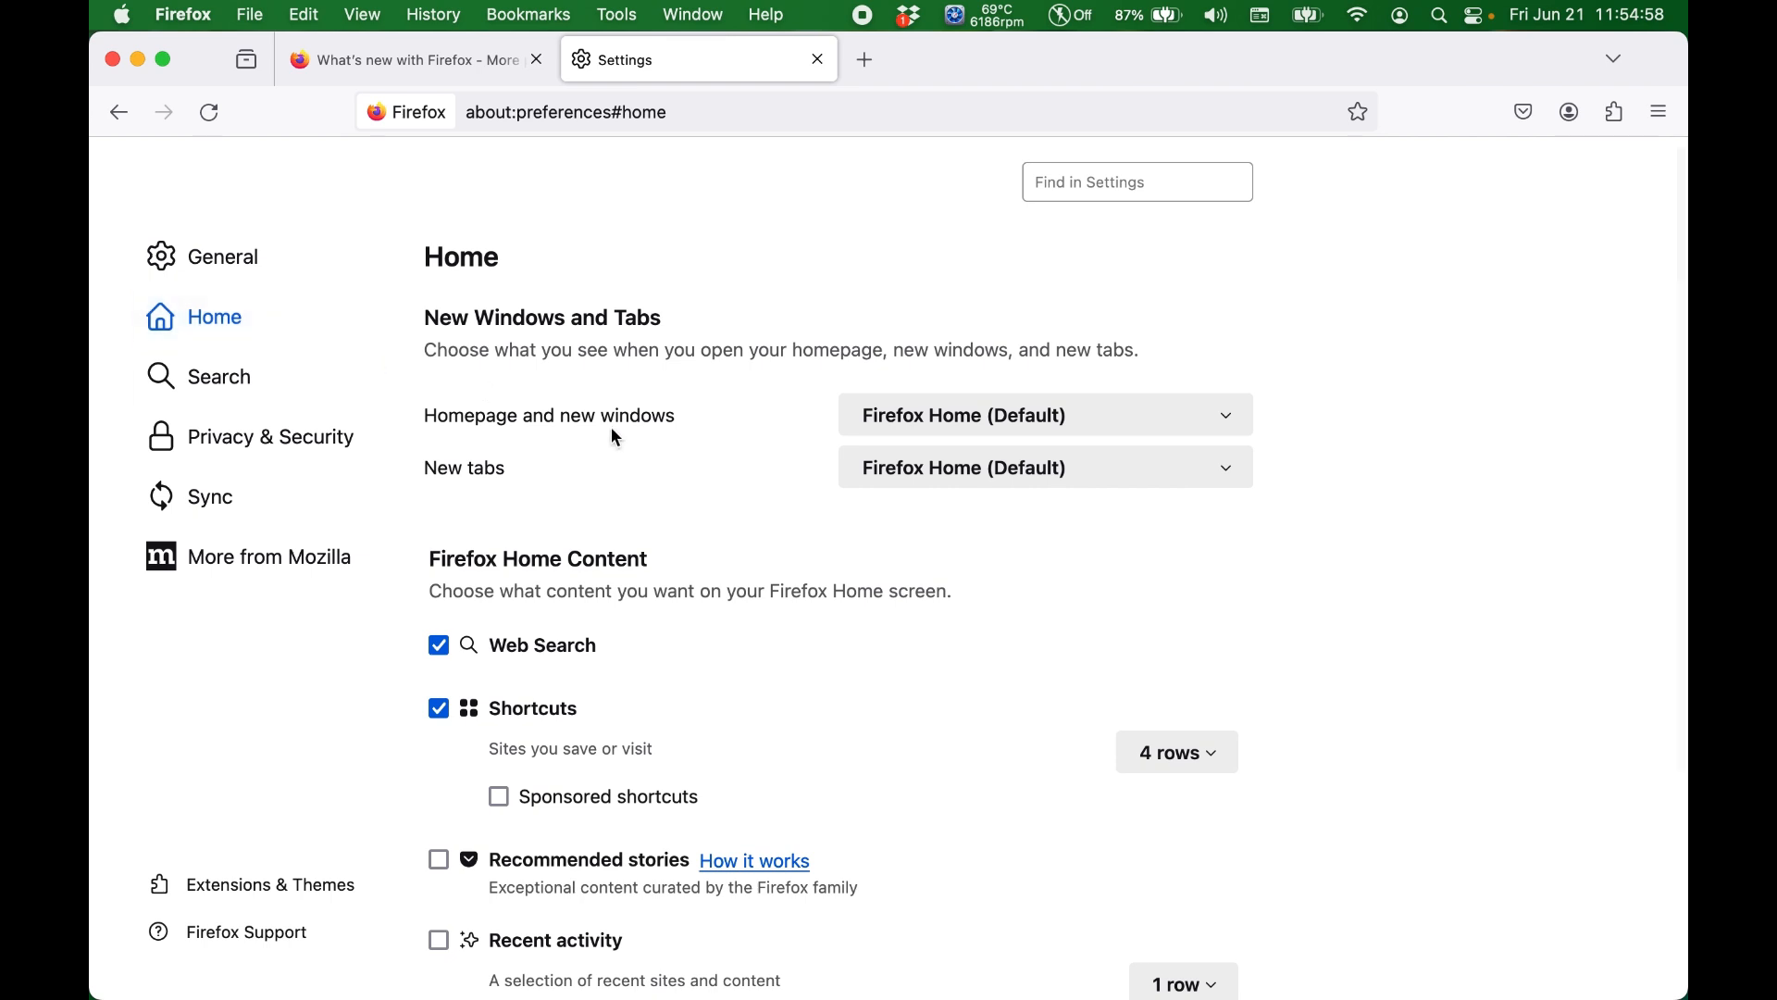
{"action": "scroll", "coordinate": [611, 427], "scroll_direction": "down", "scroll_amount": 3}
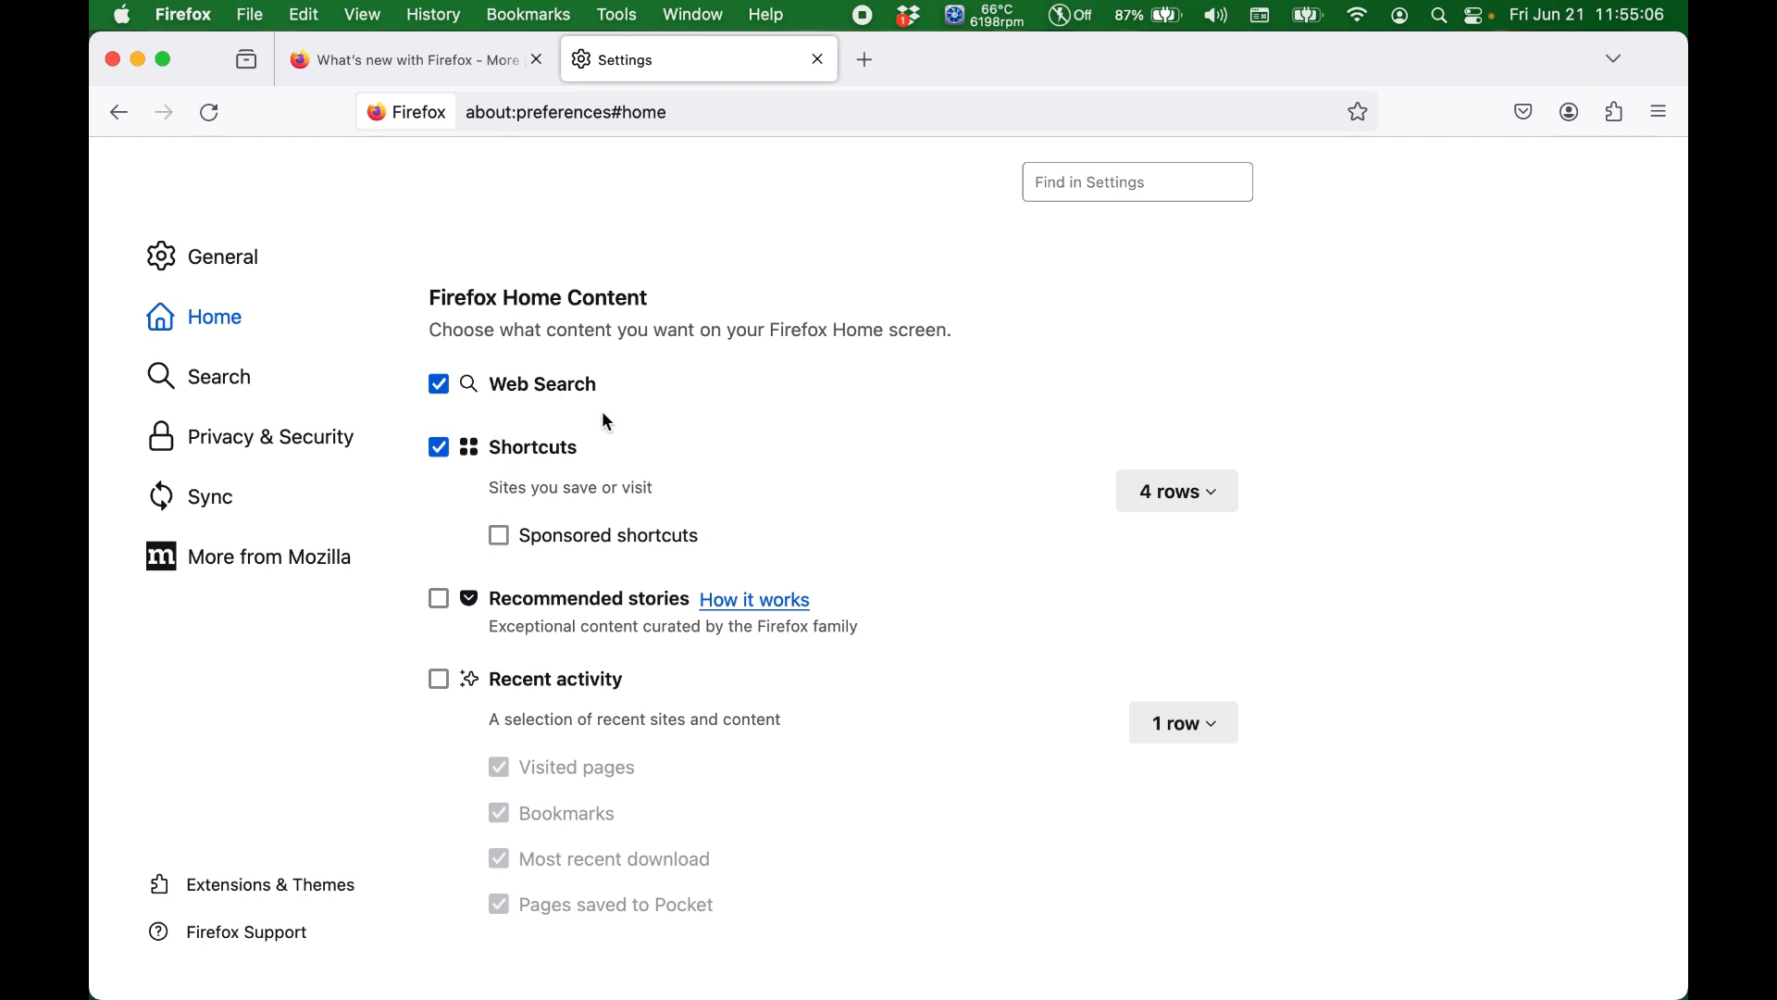
{"action": "scroll", "coordinate": [717, 482], "scroll_direction": "down", "scroll_amount": 1}
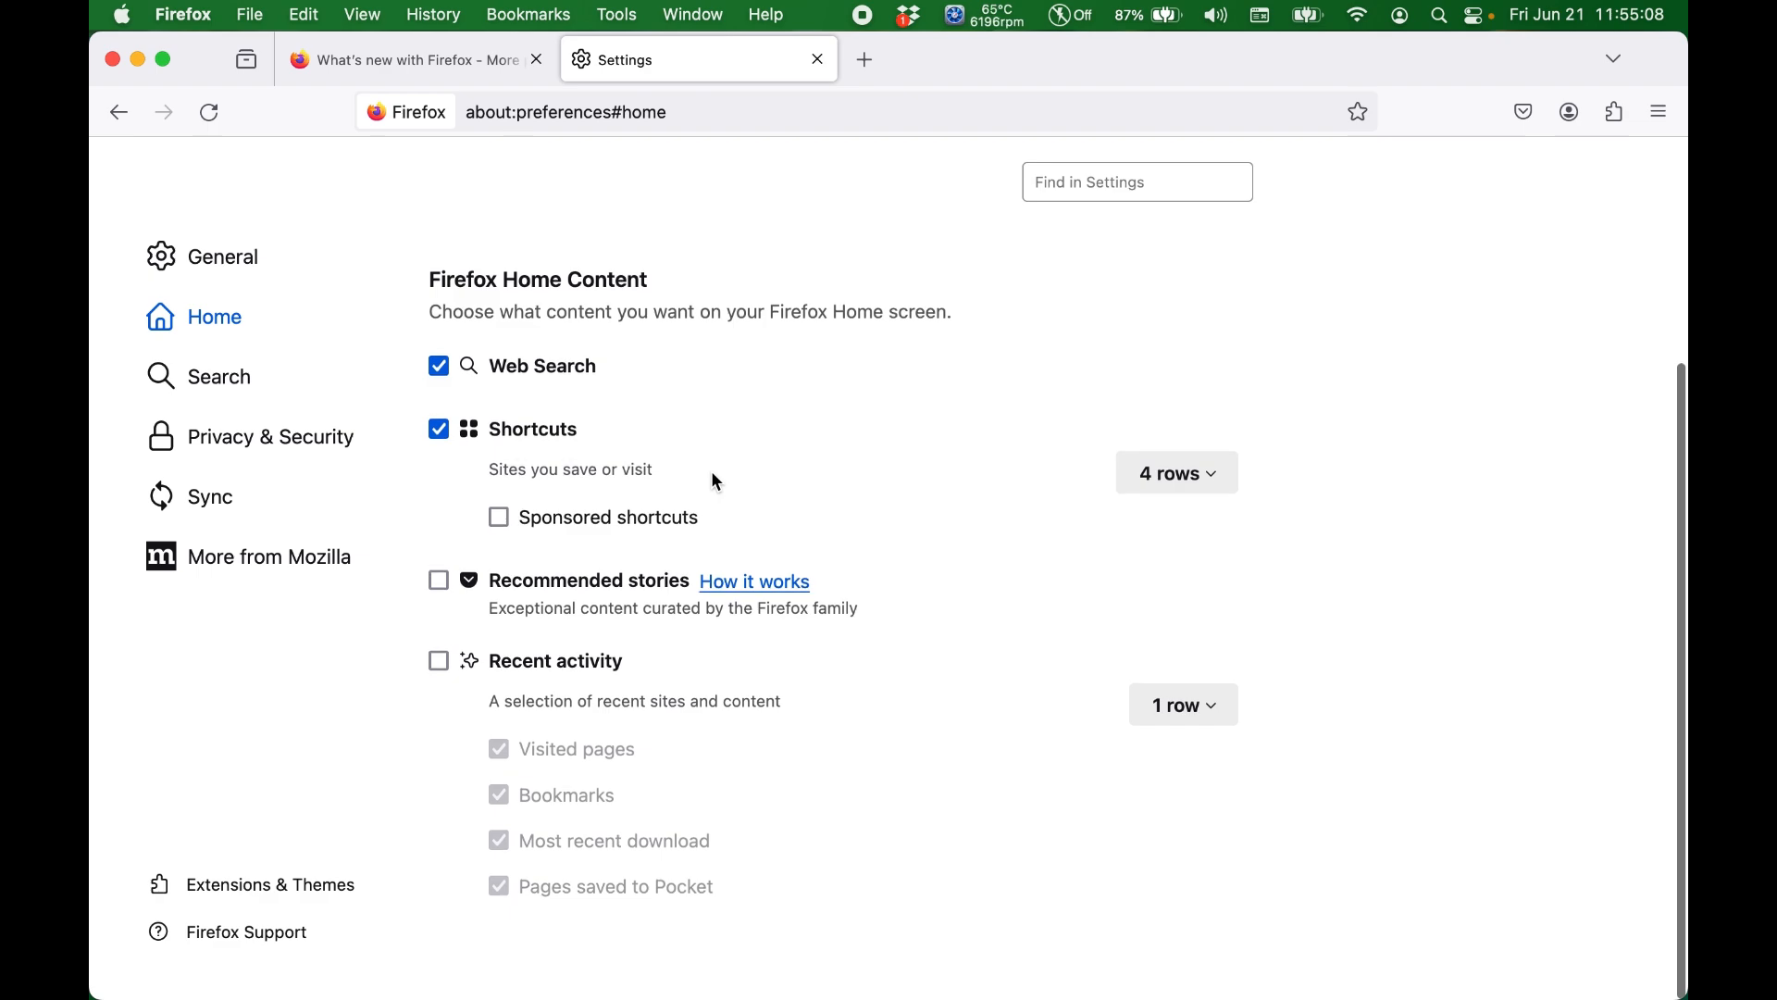
{"action": "scroll", "coordinate": [662, 526], "scroll_direction": "up", "scroll_amount": 3}
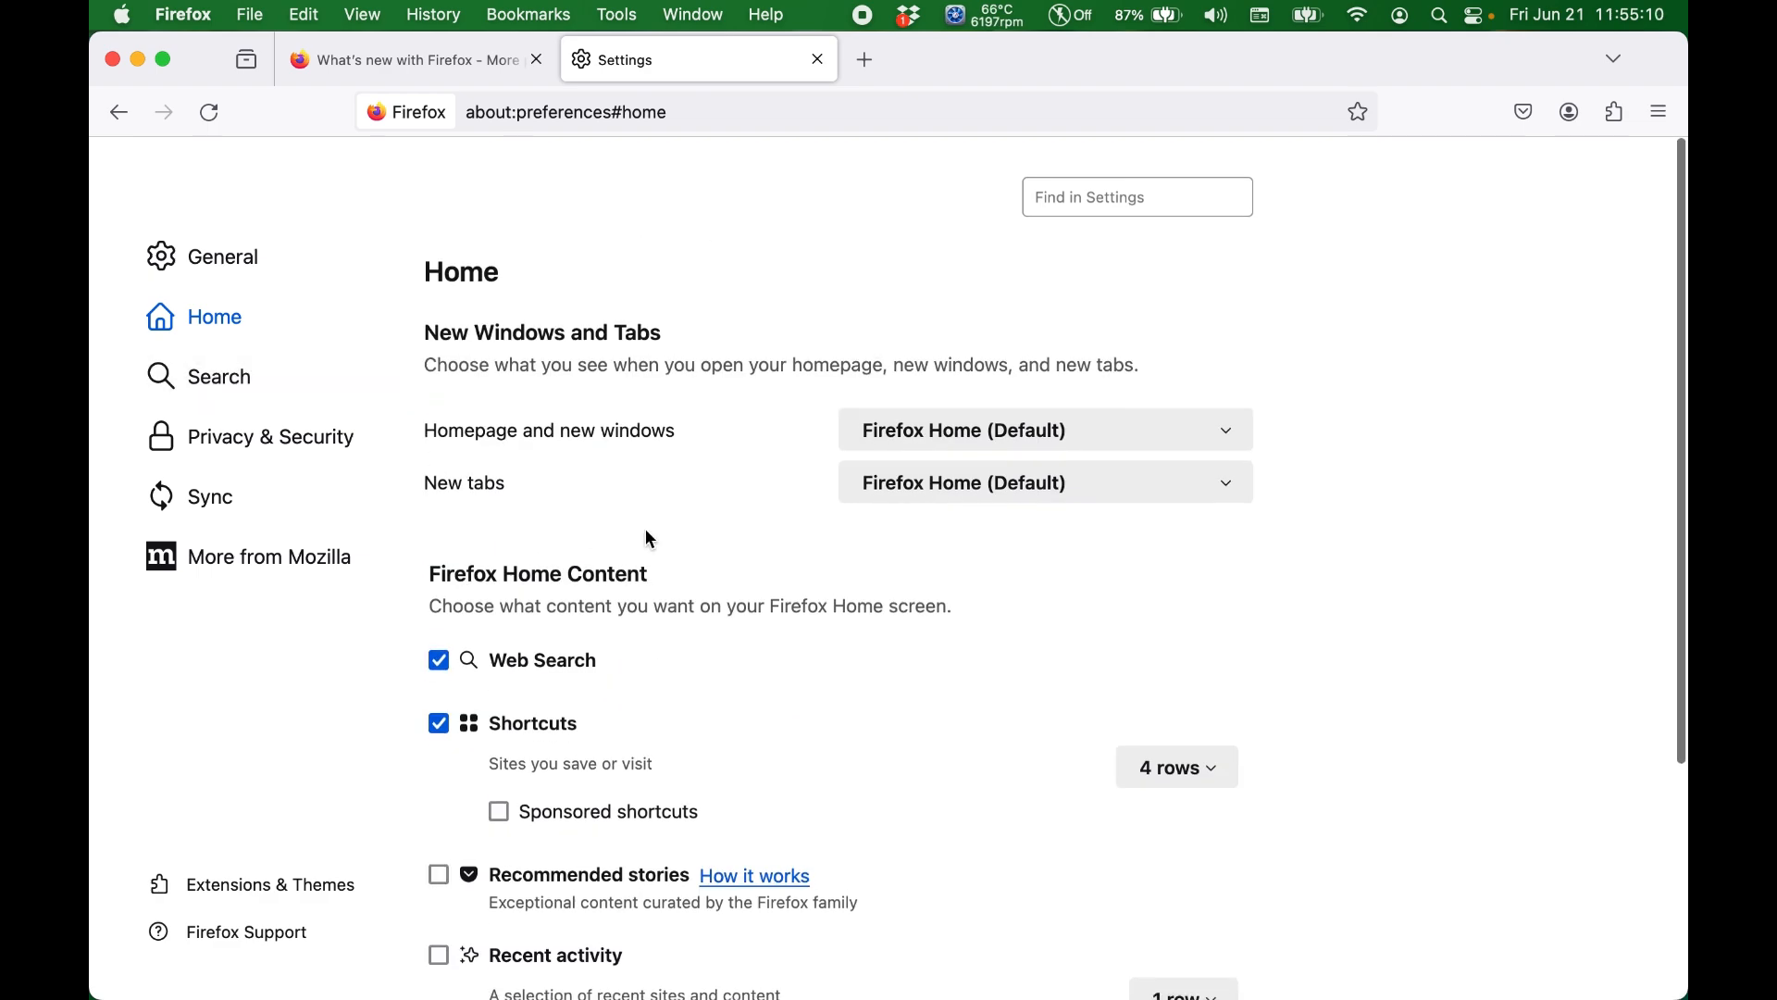
Step: Open the Search settings and review the default search engine choices, search suggestions, address bar suggestions and search shortcuts
{"action": "left_click", "coordinate": [251, 400]}
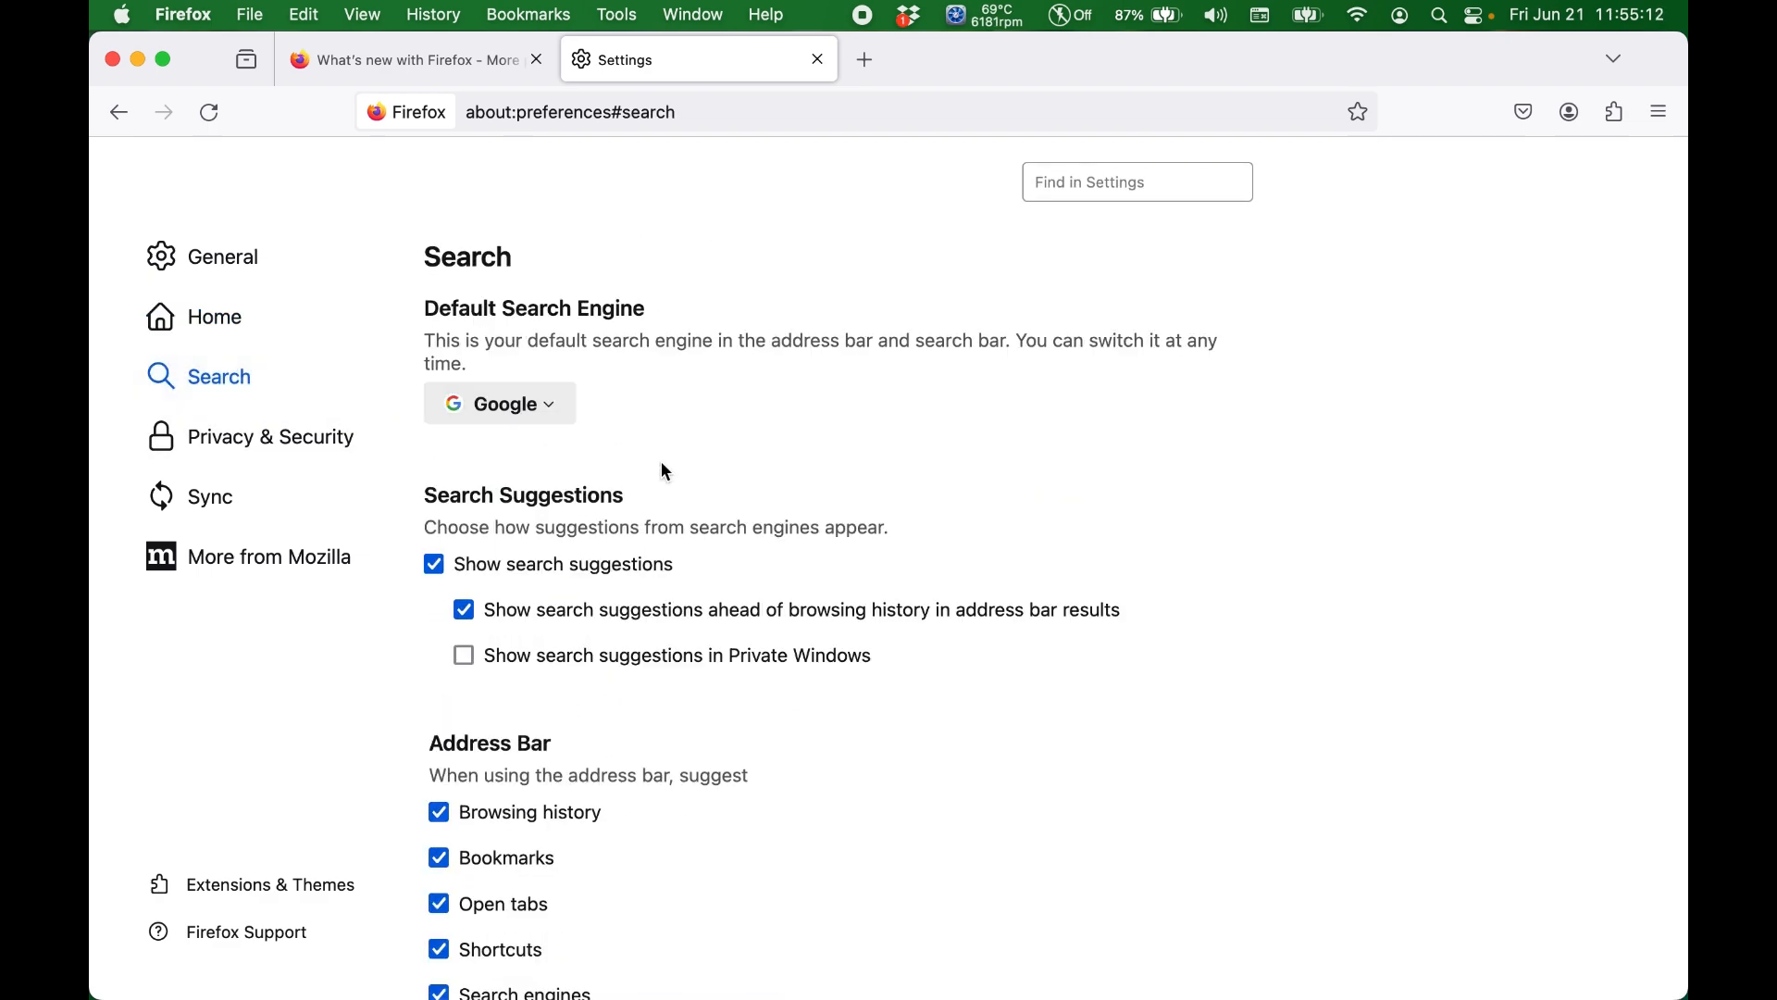
{"action": "left_click", "coordinate": [544, 405]}
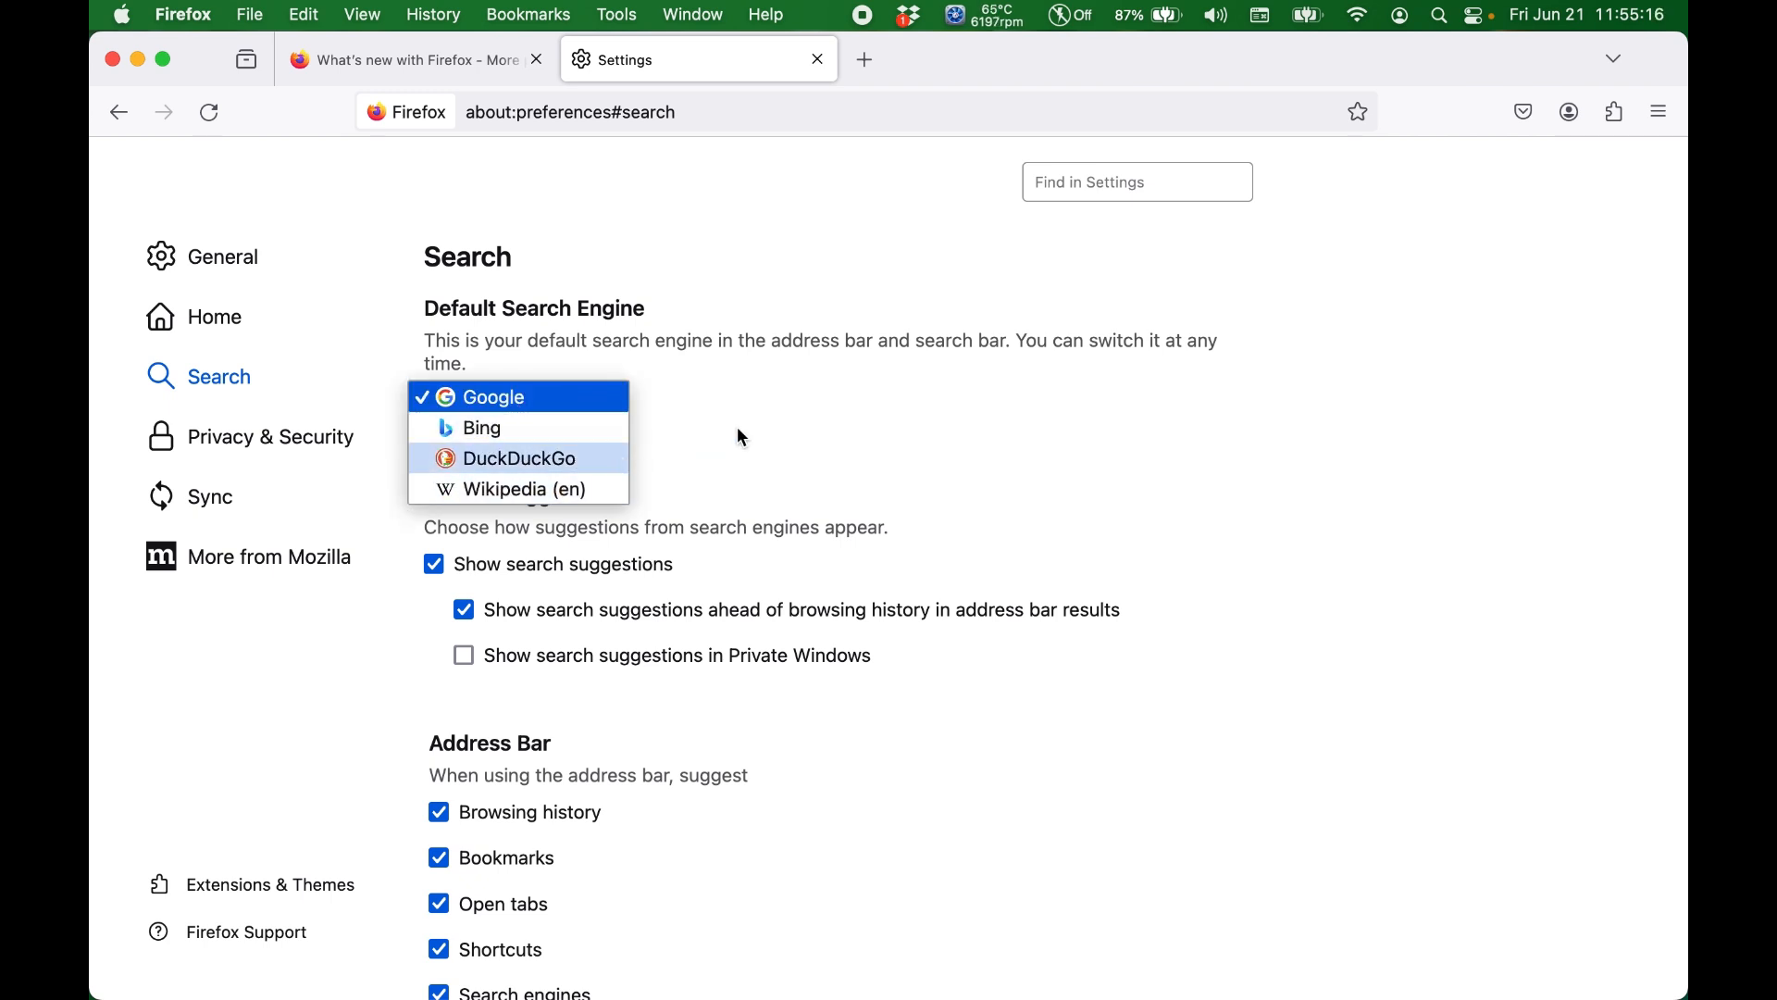
{"action": "left_click", "coordinate": [793, 419]}
{"action": "scroll", "coordinate": [791, 413], "scroll_direction": "down", "scroll_amount": 5}
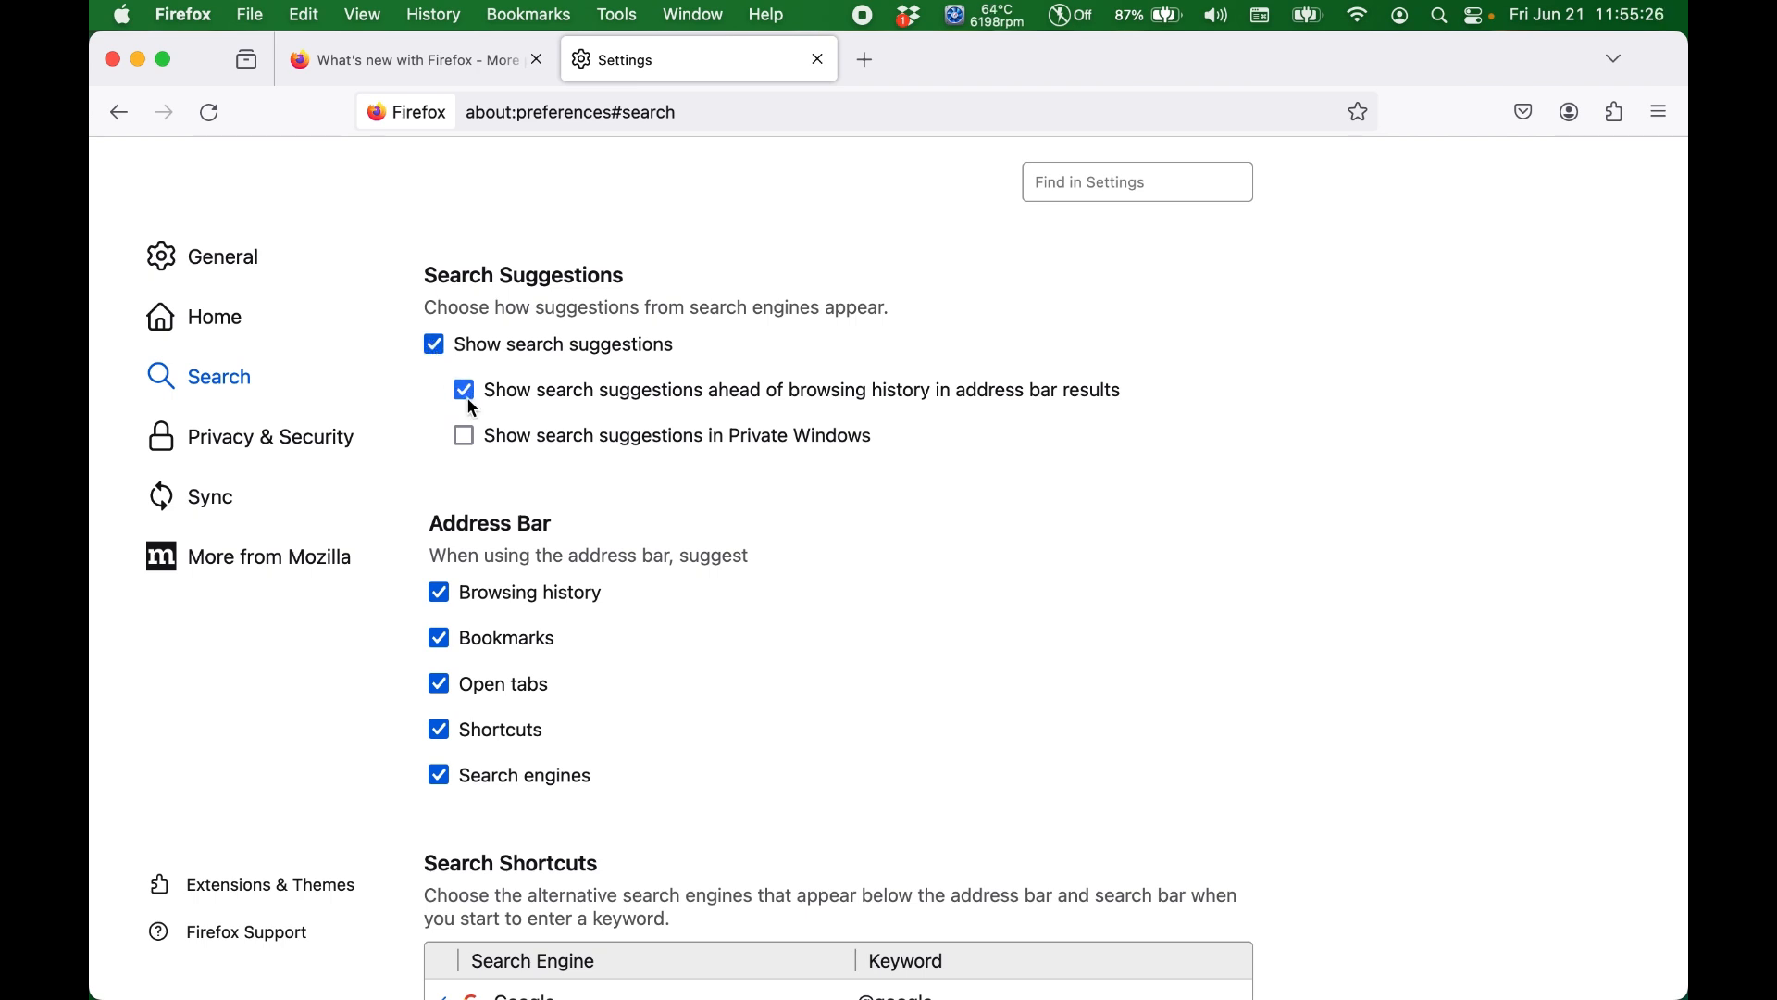
{"action": "scroll", "coordinate": [574, 452], "scroll_direction": "down", "scroll_amount": 3}
{"action": "scroll", "coordinate": [578, 458], "scroll_direction": "down", "scroll_amount": 3}
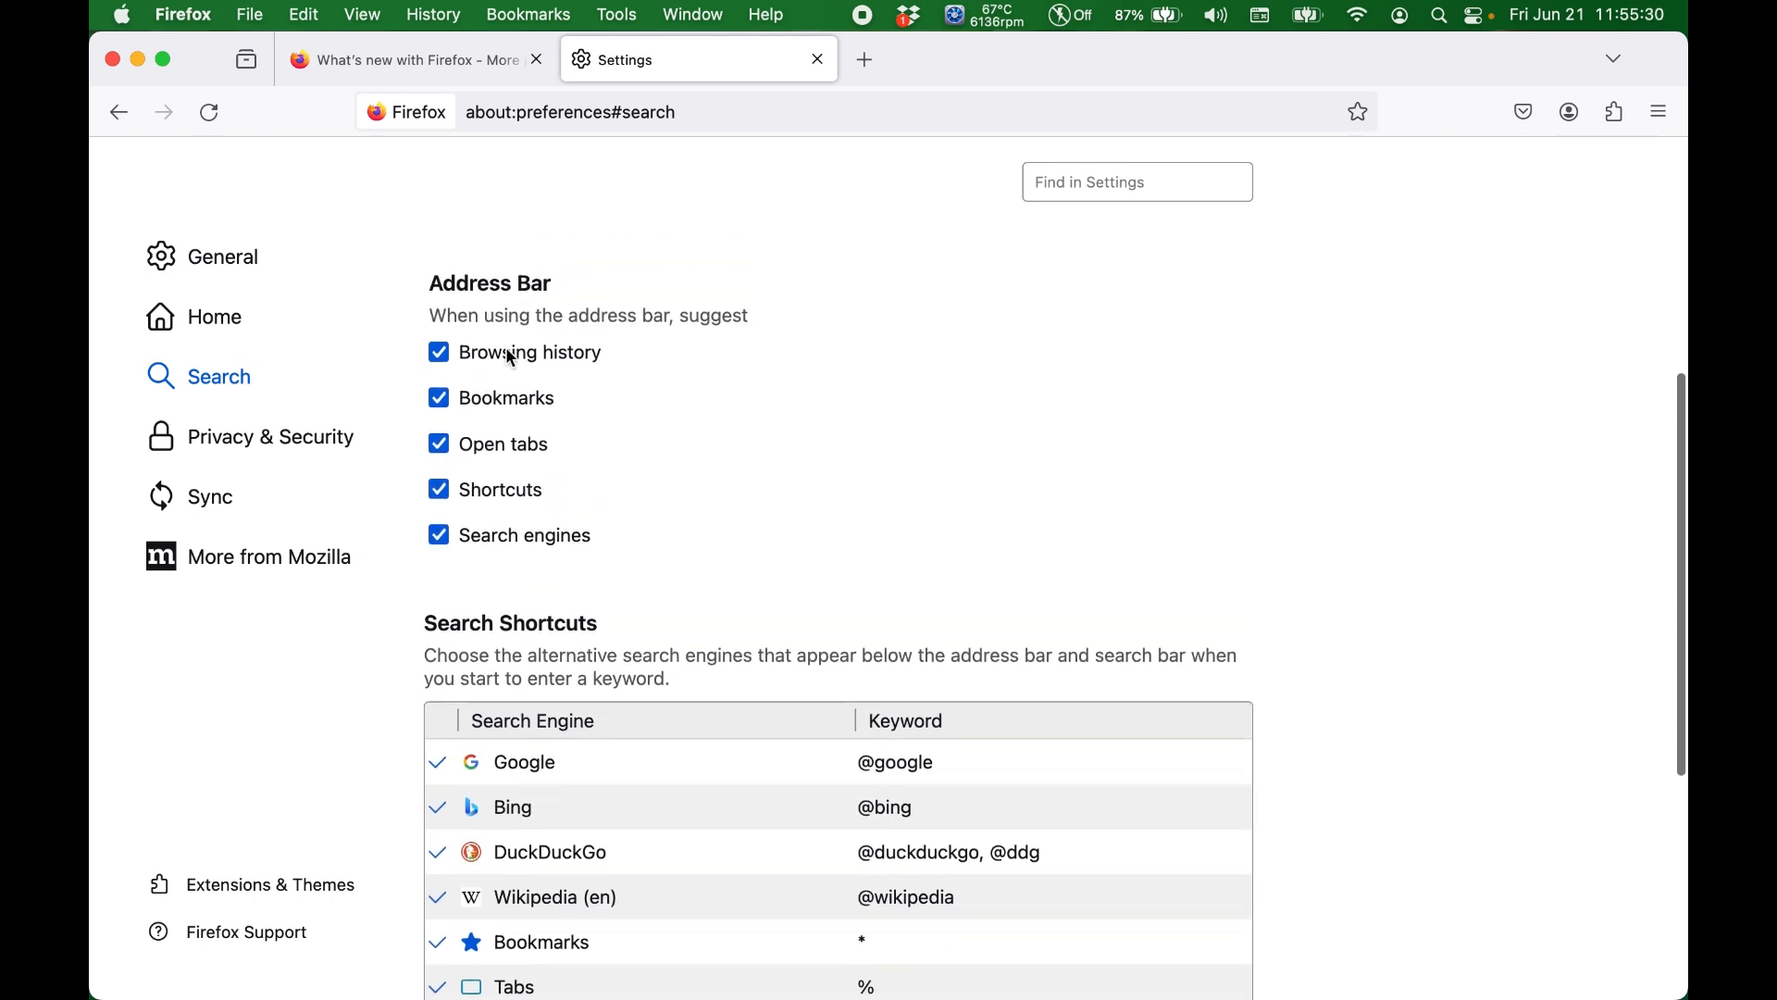
{"action": "scroll", "coordinate": [625, 526], "scroll_direction": "down", "scroll_amount": 5}
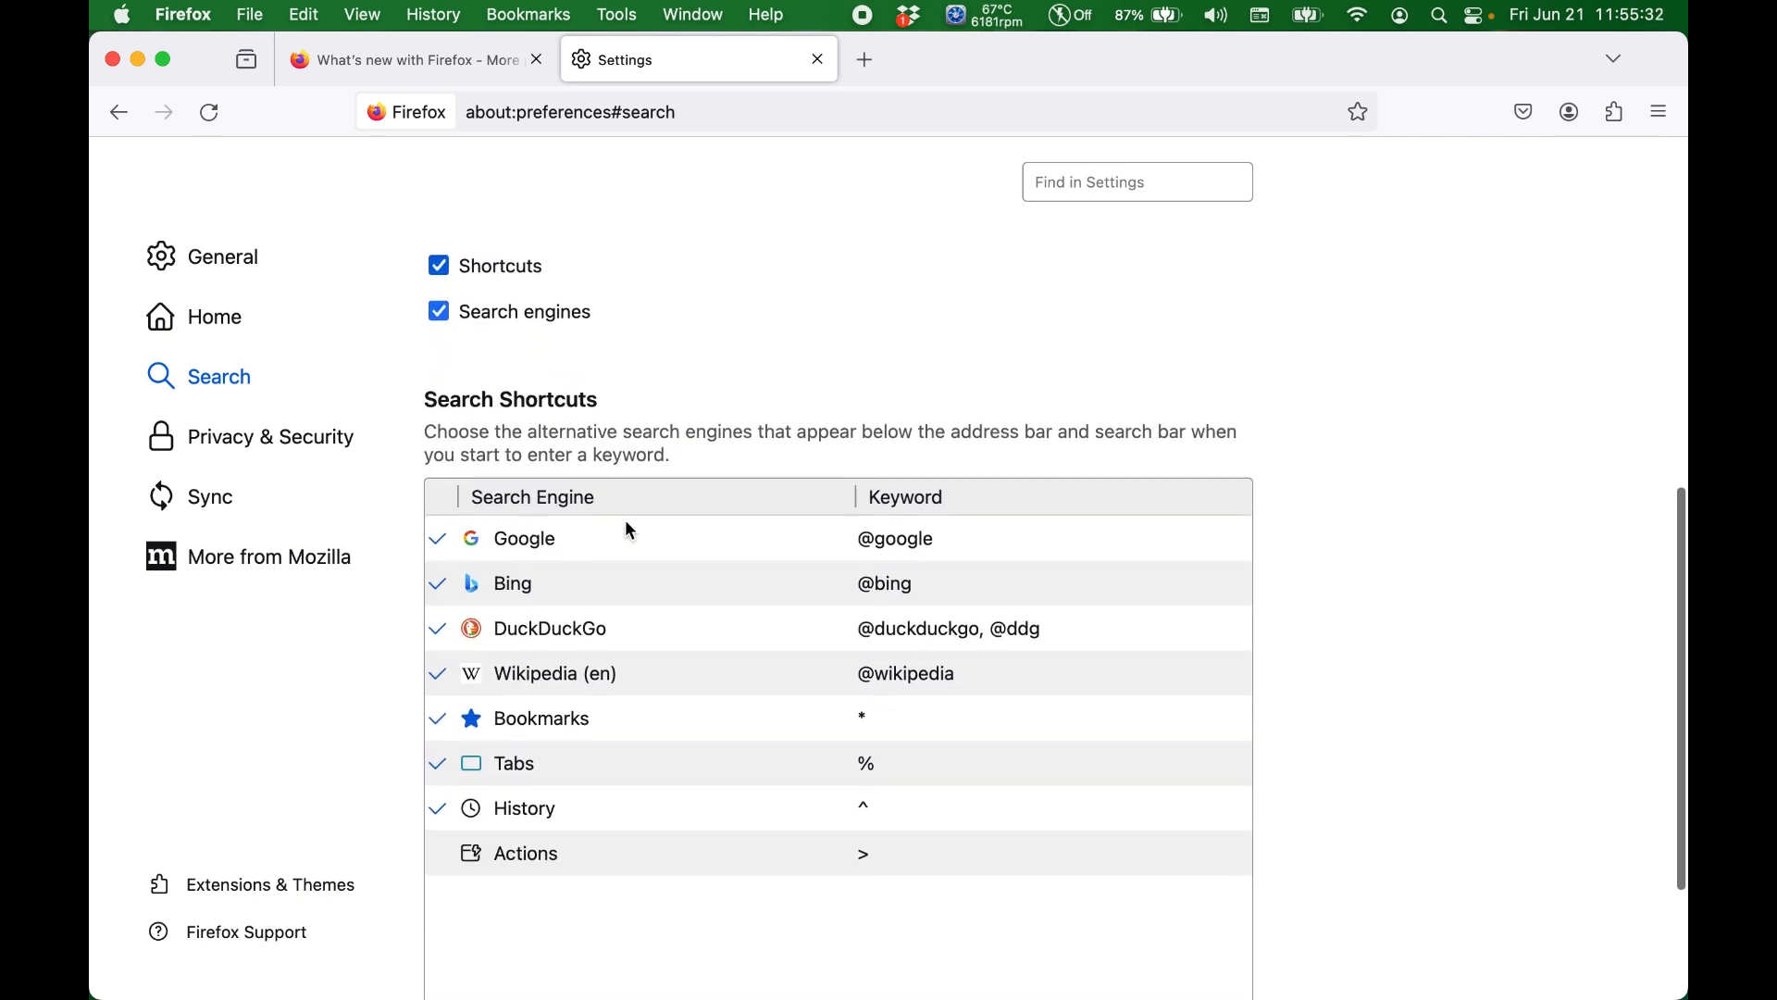
{"action": "scroll", "coordinate": [626, 523], "scroll_direction": "down", "scroll_amount": 5}
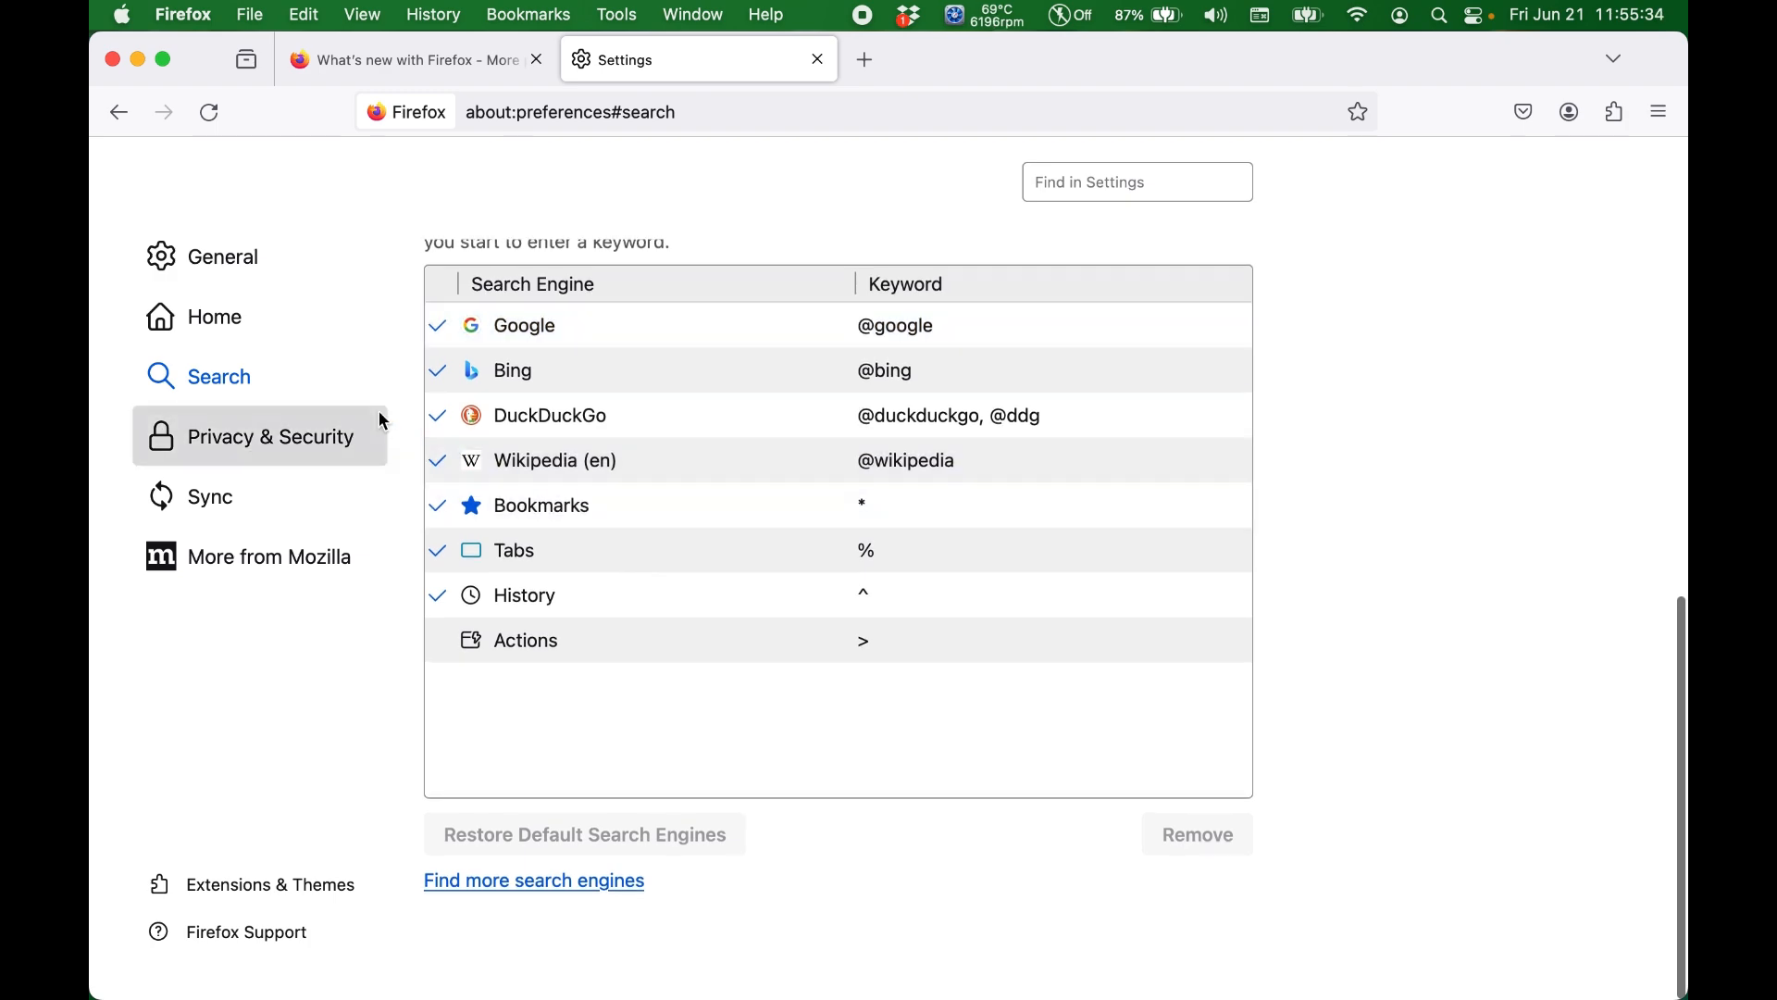
Step: Open the Privacy & Security settings, review the tracking protection levels, and set Enhanced Tracking Protection to Strict
{"action": "left_click", "coordinate": [293, 442]}
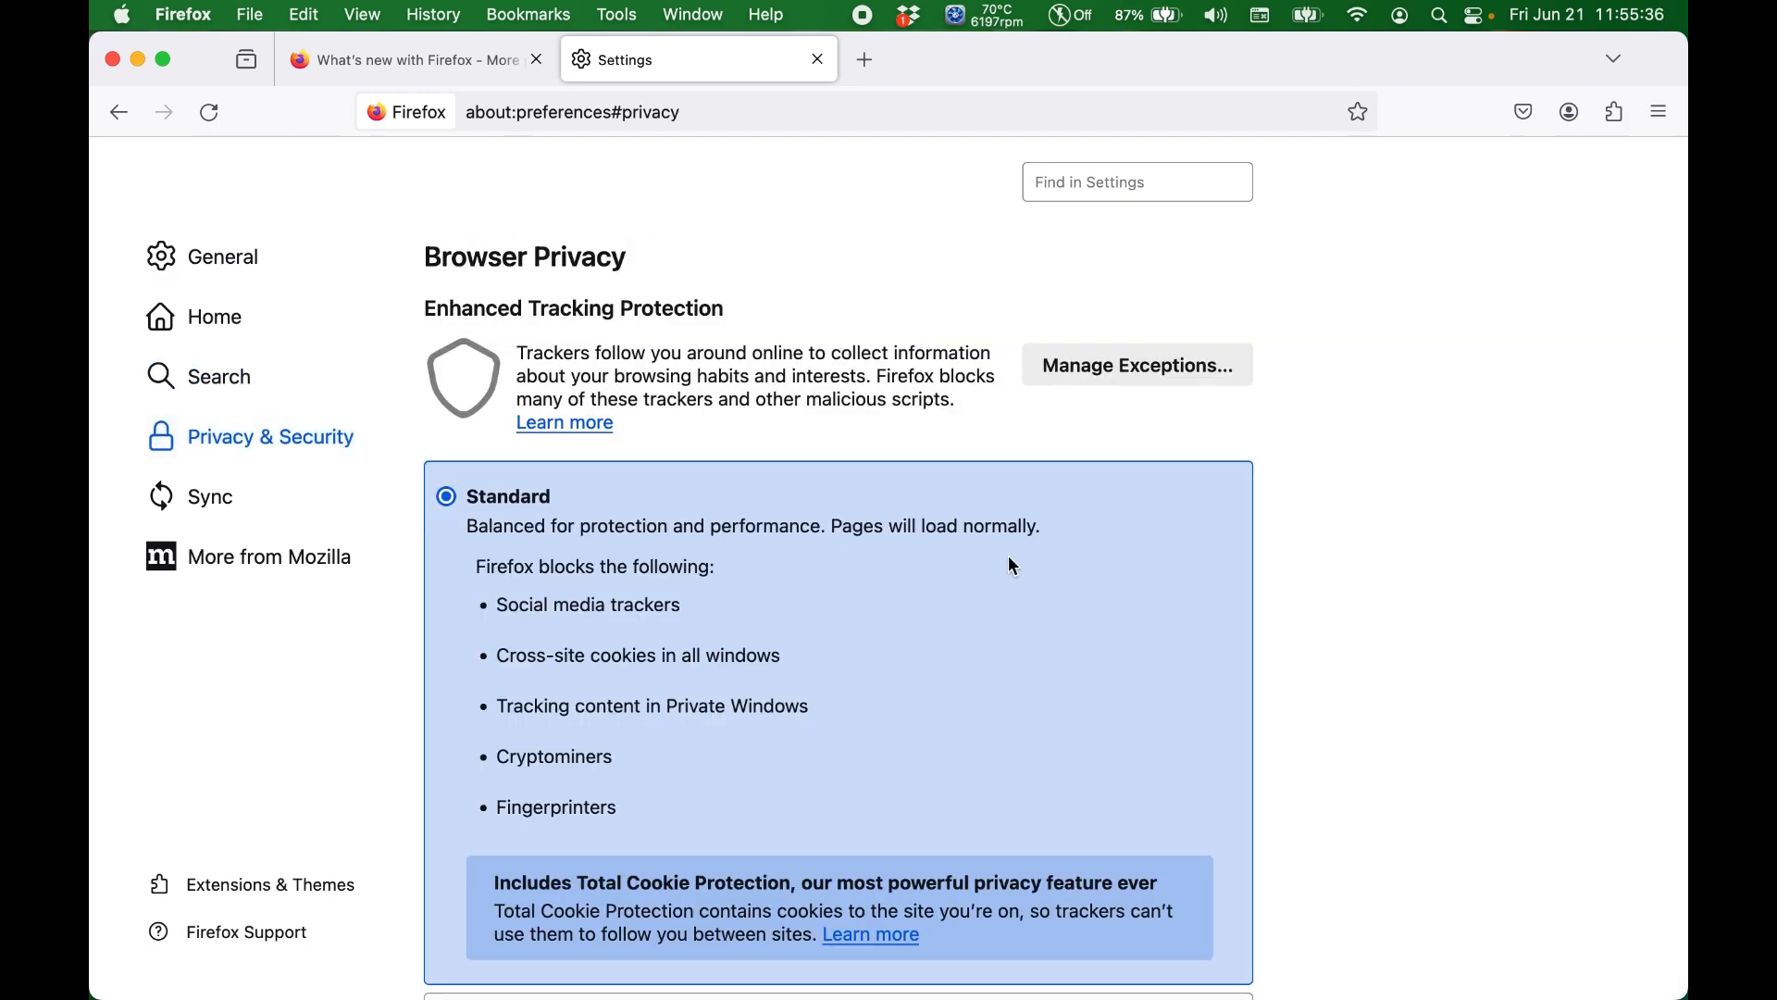
{"action": "scroll", "coordinate": [1541, 520], "scroll_direction": "down", "scroll_amount": 5}
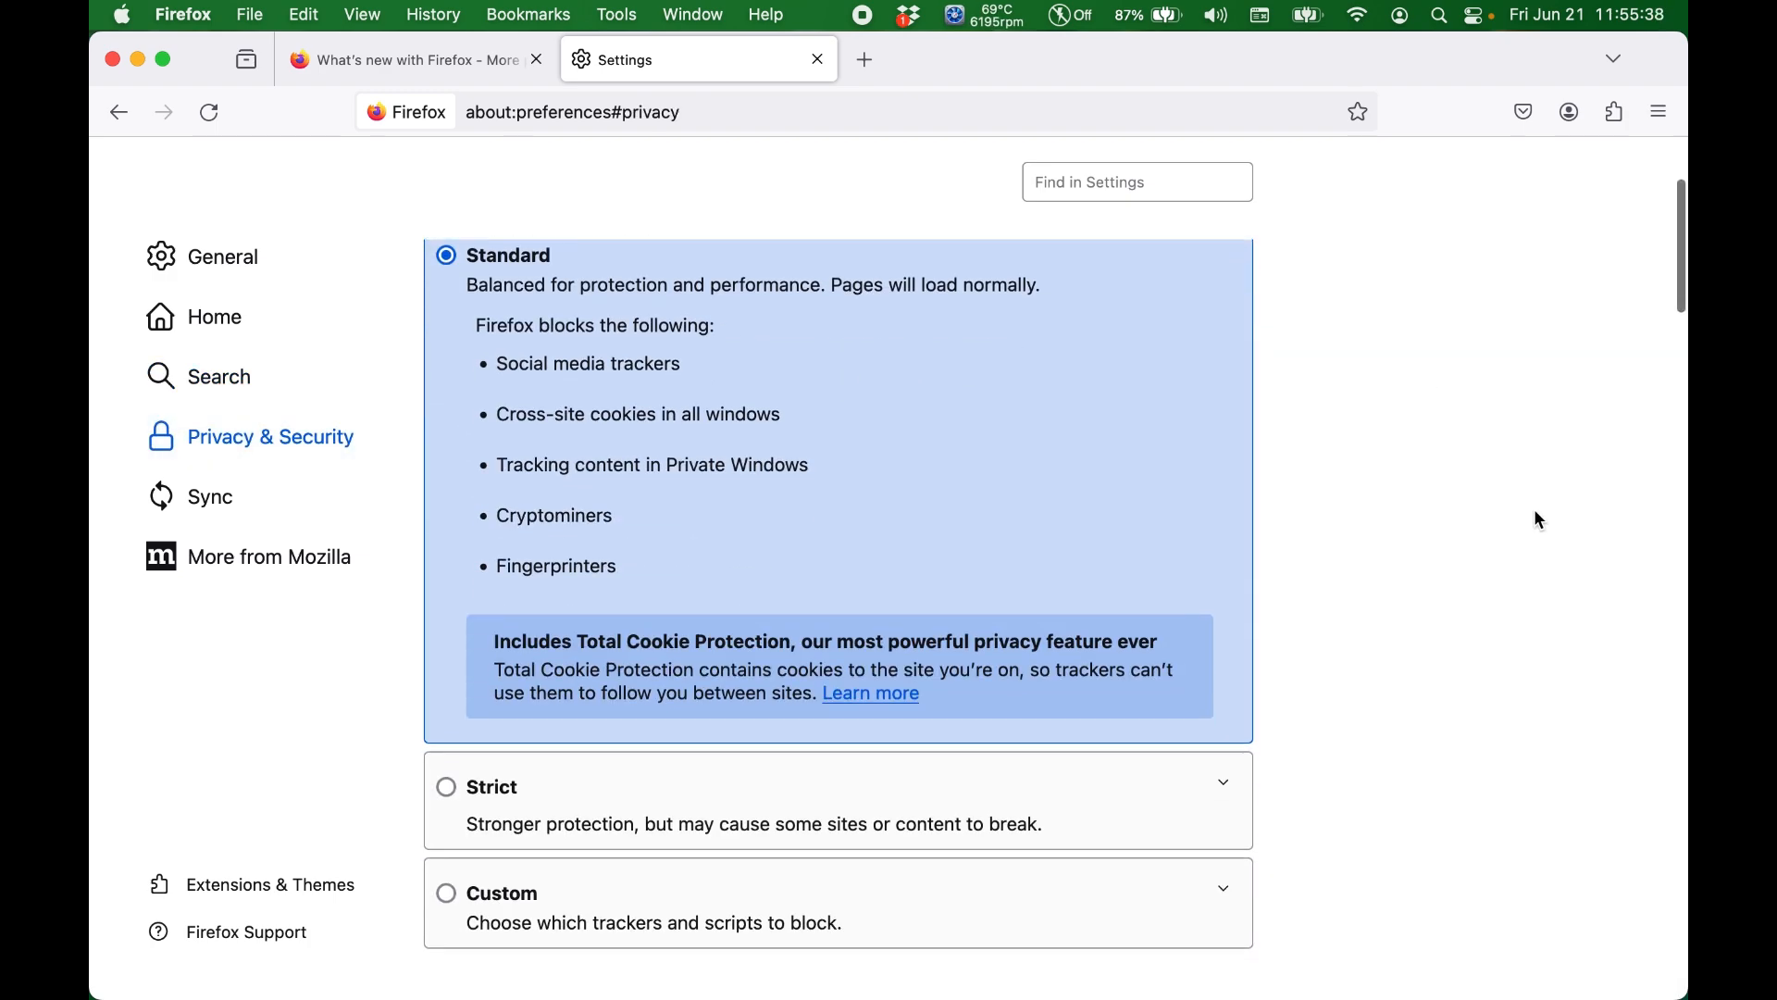
{"action": "scroll", "coordinate": [1539, 521], "scroll_direction": "down", "scroll_amount": 1}
{"action": "scroll", "coordinate": [814, 416], "scroll_direction": "up", "scroll_amount": 2}
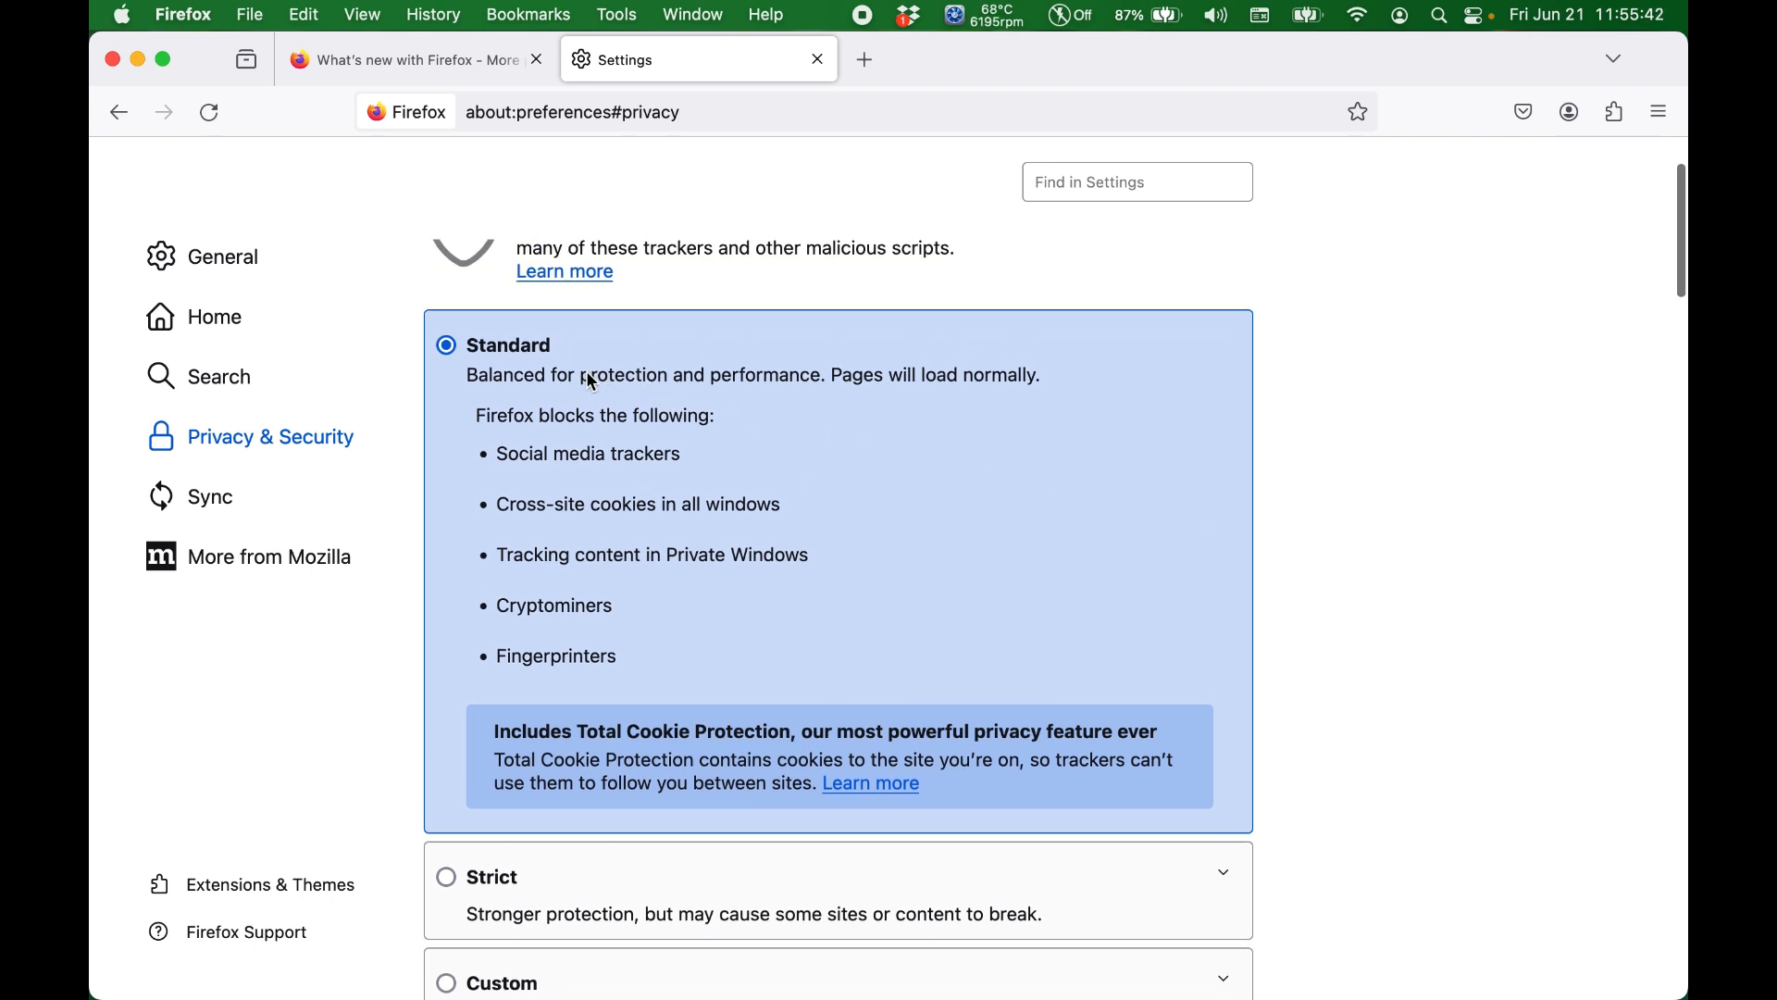
{"action": "scroll", "coordinate": [593, 380], "scroll_direction": "down", "scroll_amount": 5}
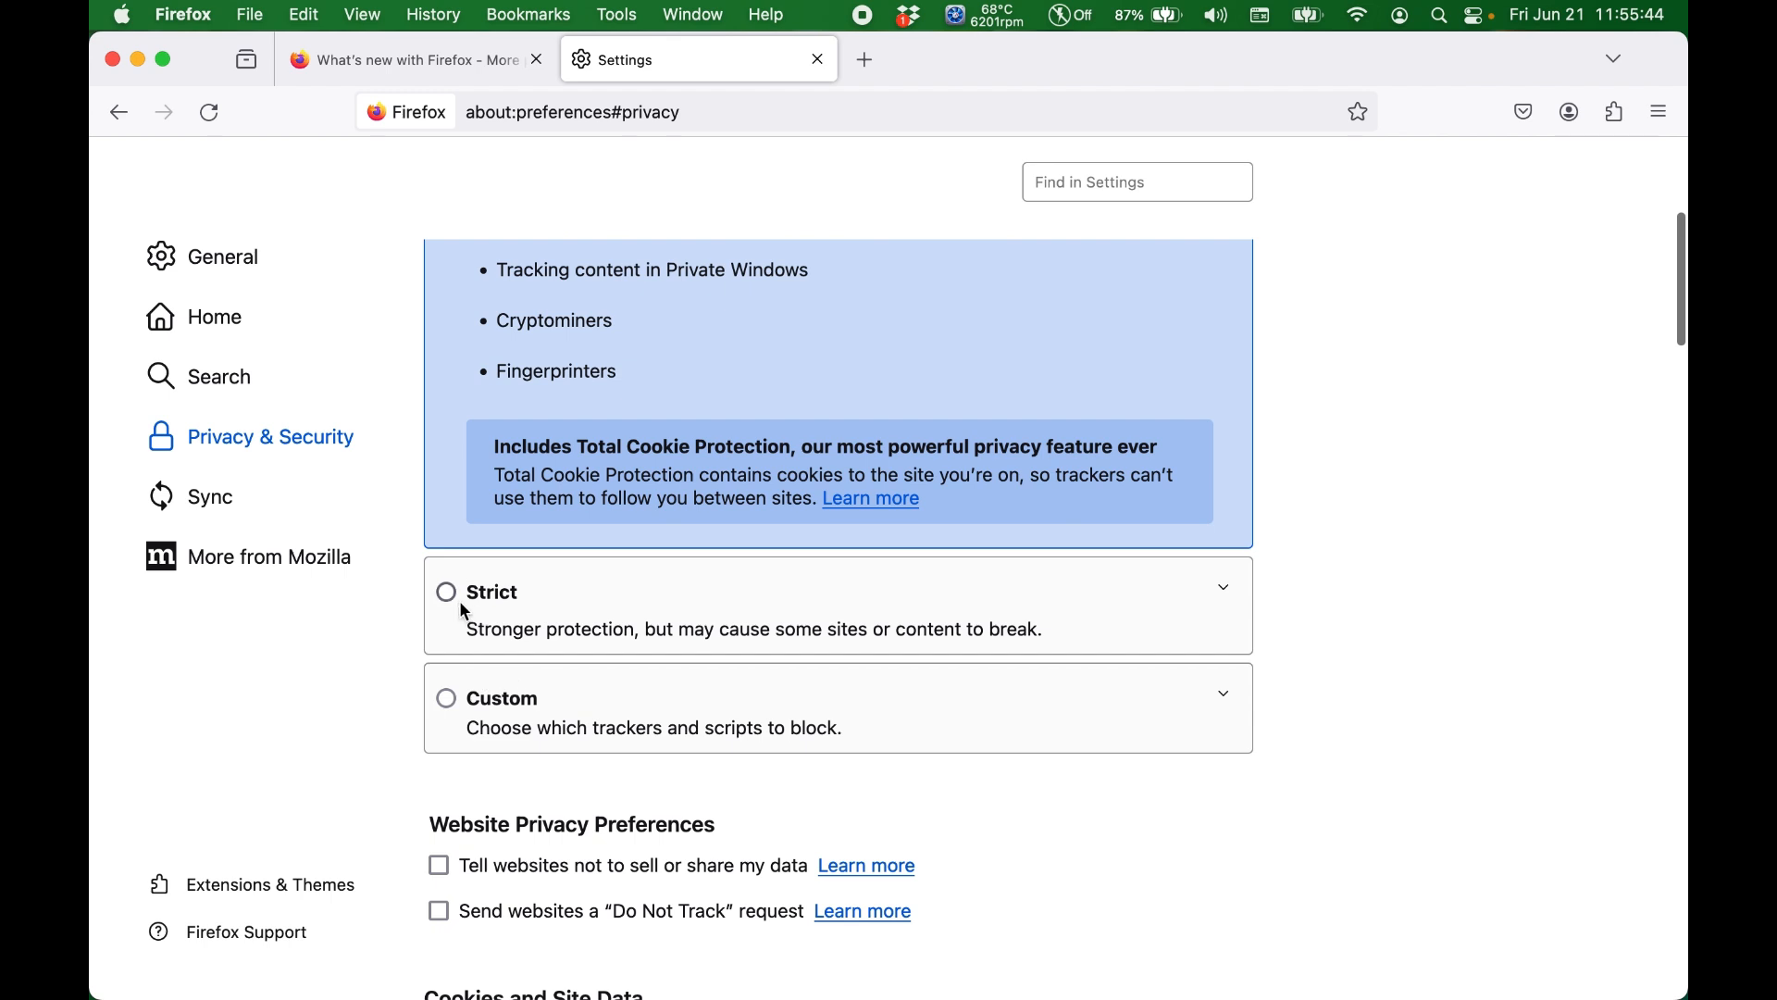
{"action": "left_click", "coordinate": [450, 592]}
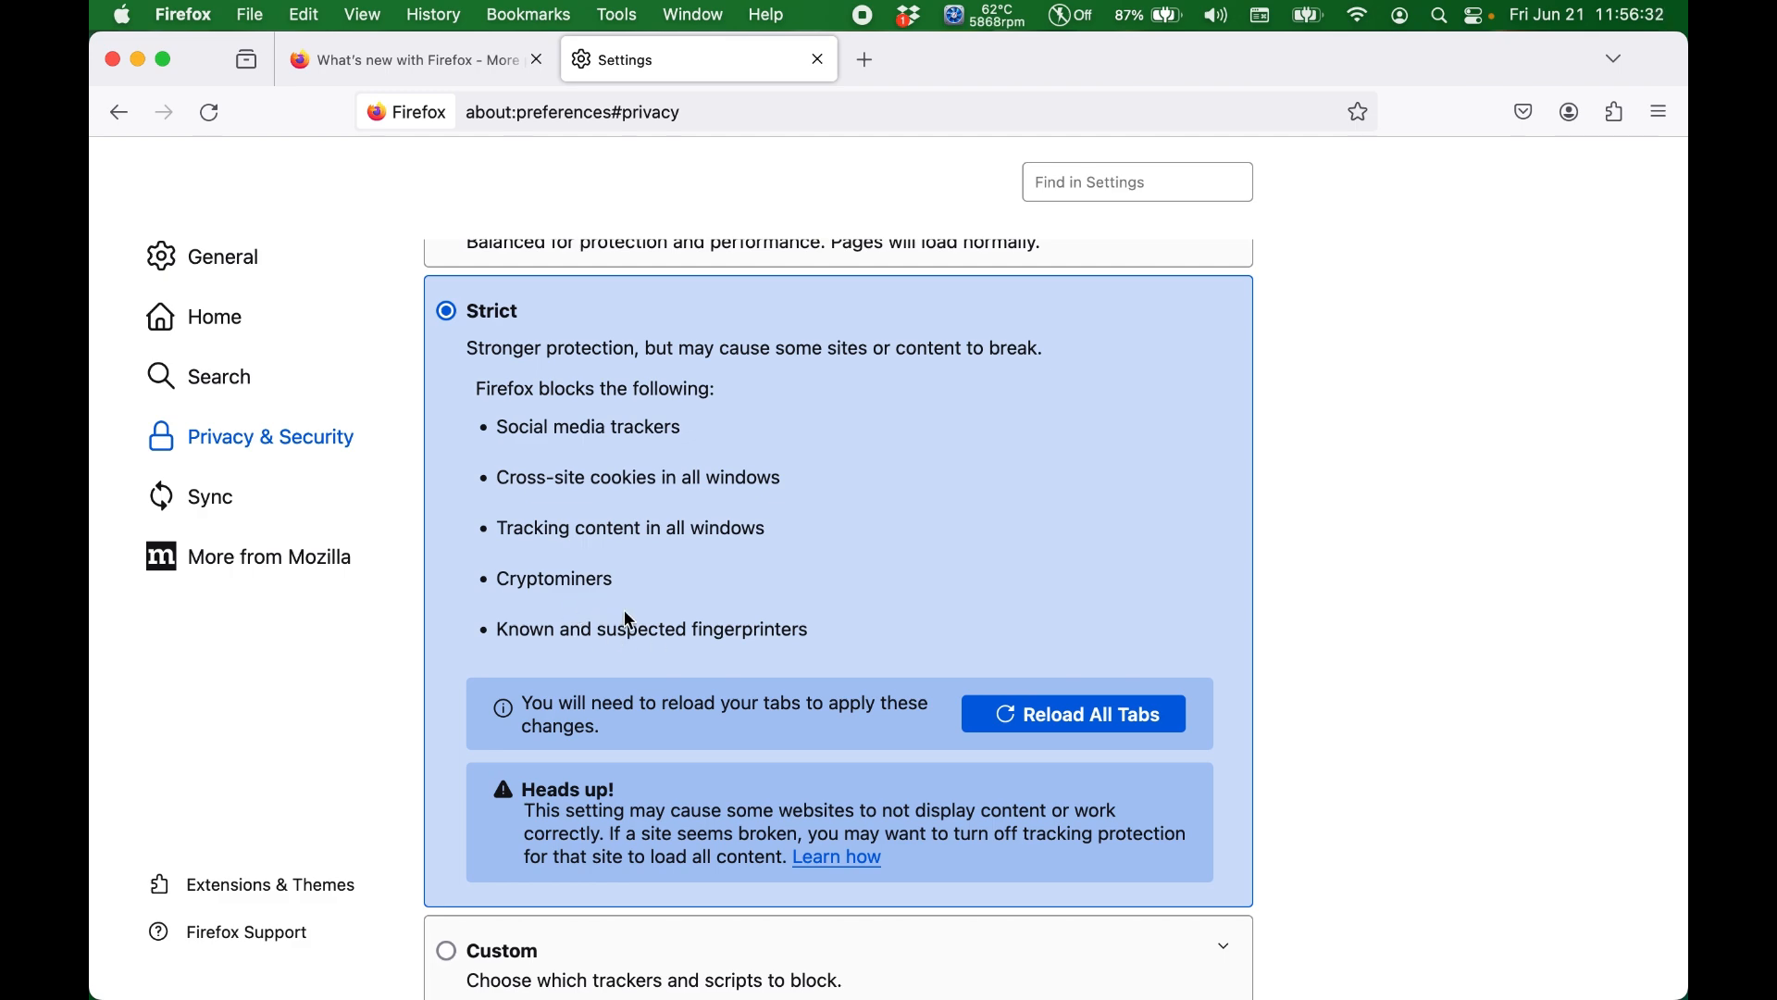
Step: Review the website privacy and cookie options, and turn off Ask to save passwords
{"action": "scroll", "coordinate": [625, 615], "scroll_direction": "down", "scroll_amount": 1}
{"action": "scroll", "coordinate": [571, 441], "scroll_direction": "down", "scroll_amount": 10}
{"action": "scroll", "coordinate": [571, 441], "scroll_direction": "down", "scroll_amount": 2}
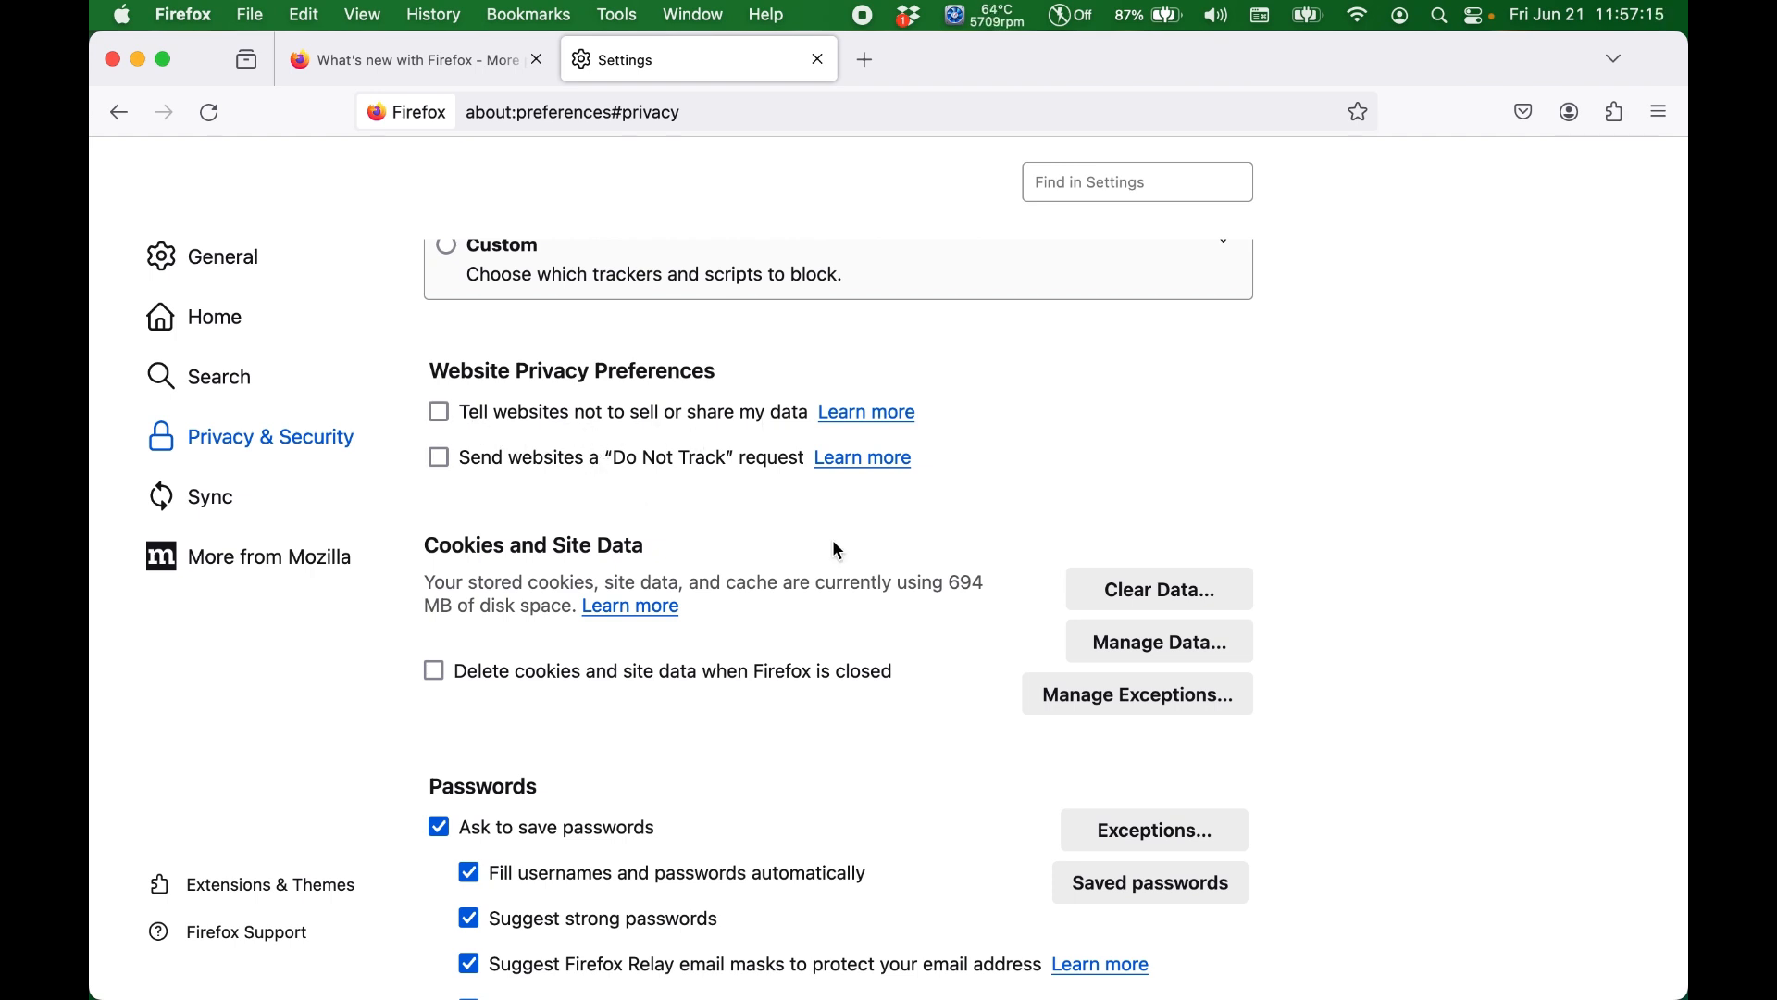
{"action": "scroll", "coordinate": [837, 551], "scroll_direction": "down", "scroll_amount": 5}
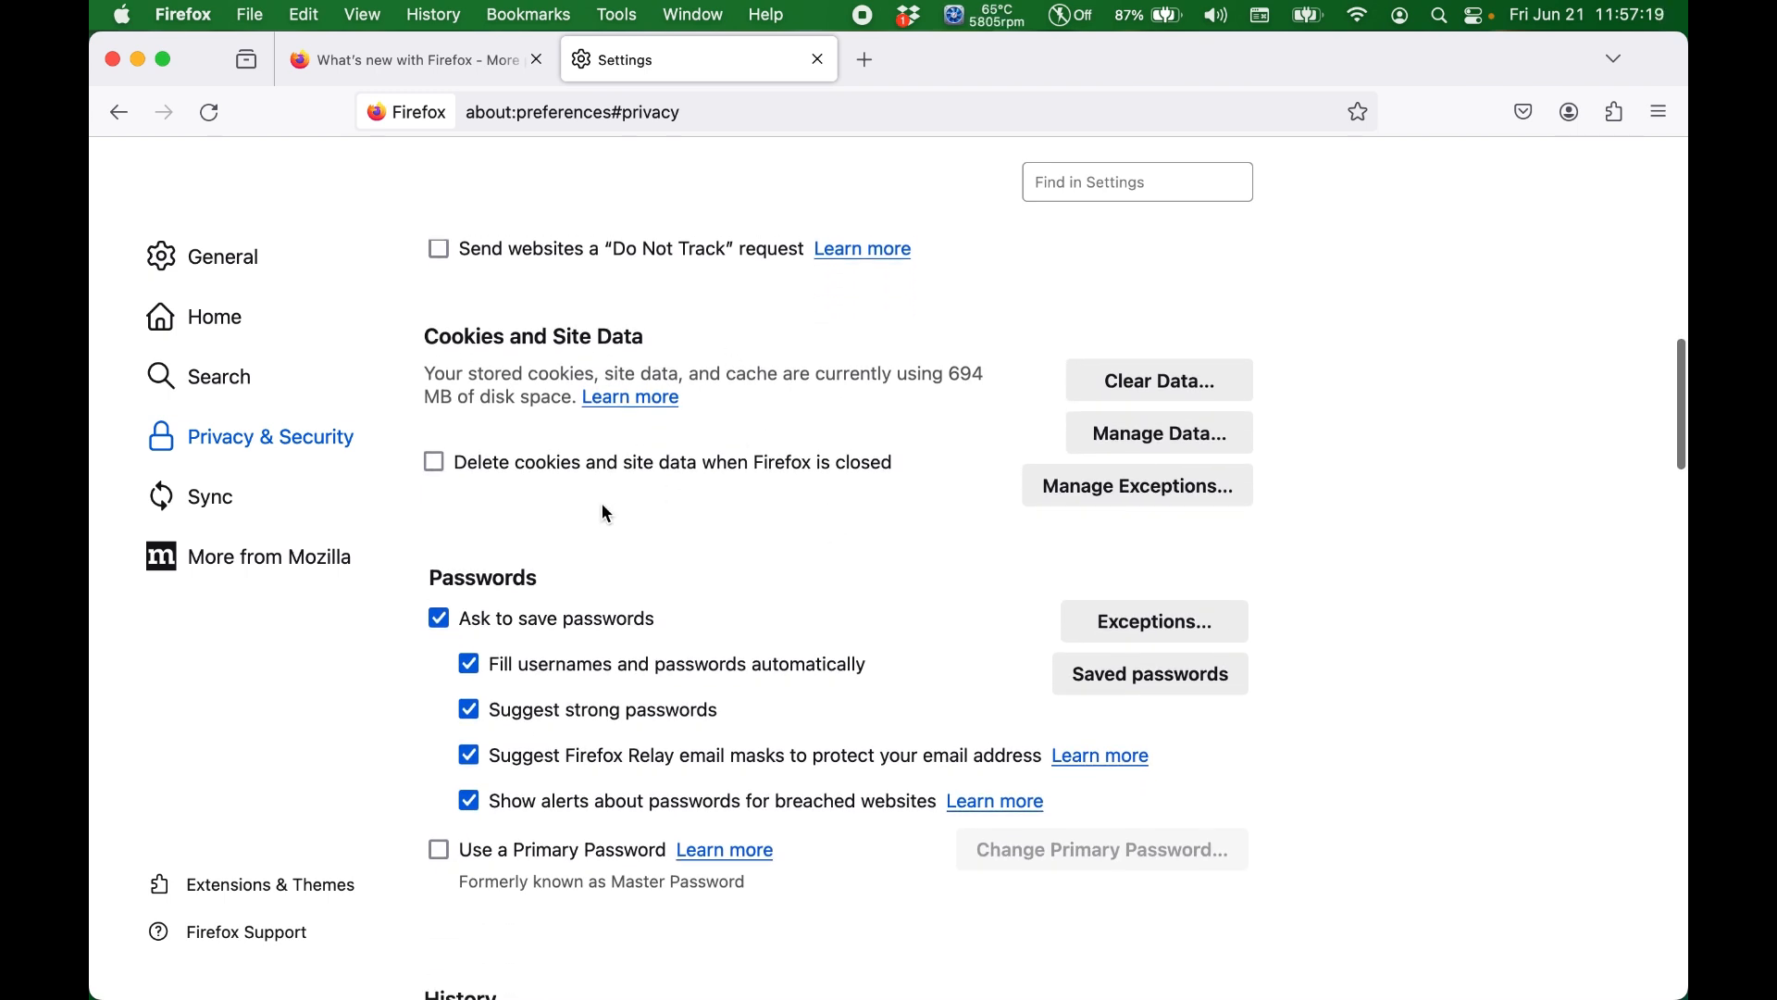
{"action": "scroll", "coordinate": [607, 514], "scroll_direction": "down", "scroll_amount": 2}
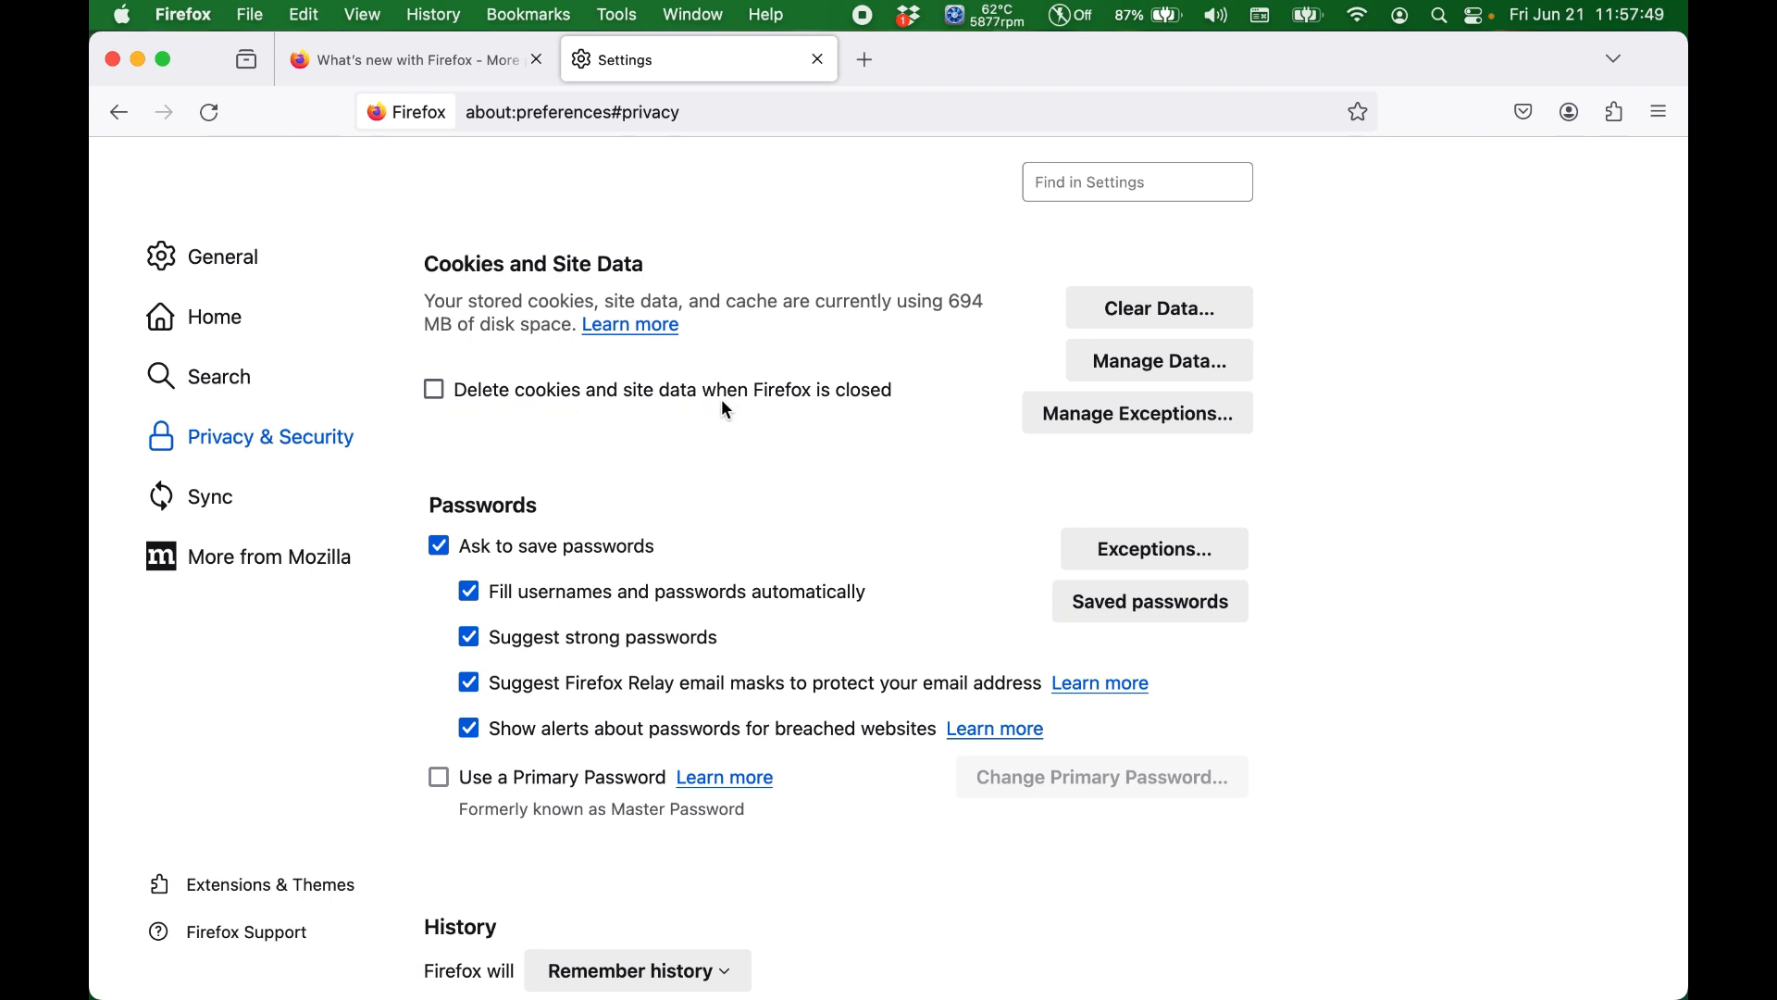
{"action": "scroll", "coordinate": [609, 428], "scroll_direction": "down", "scroll_amount": 3}
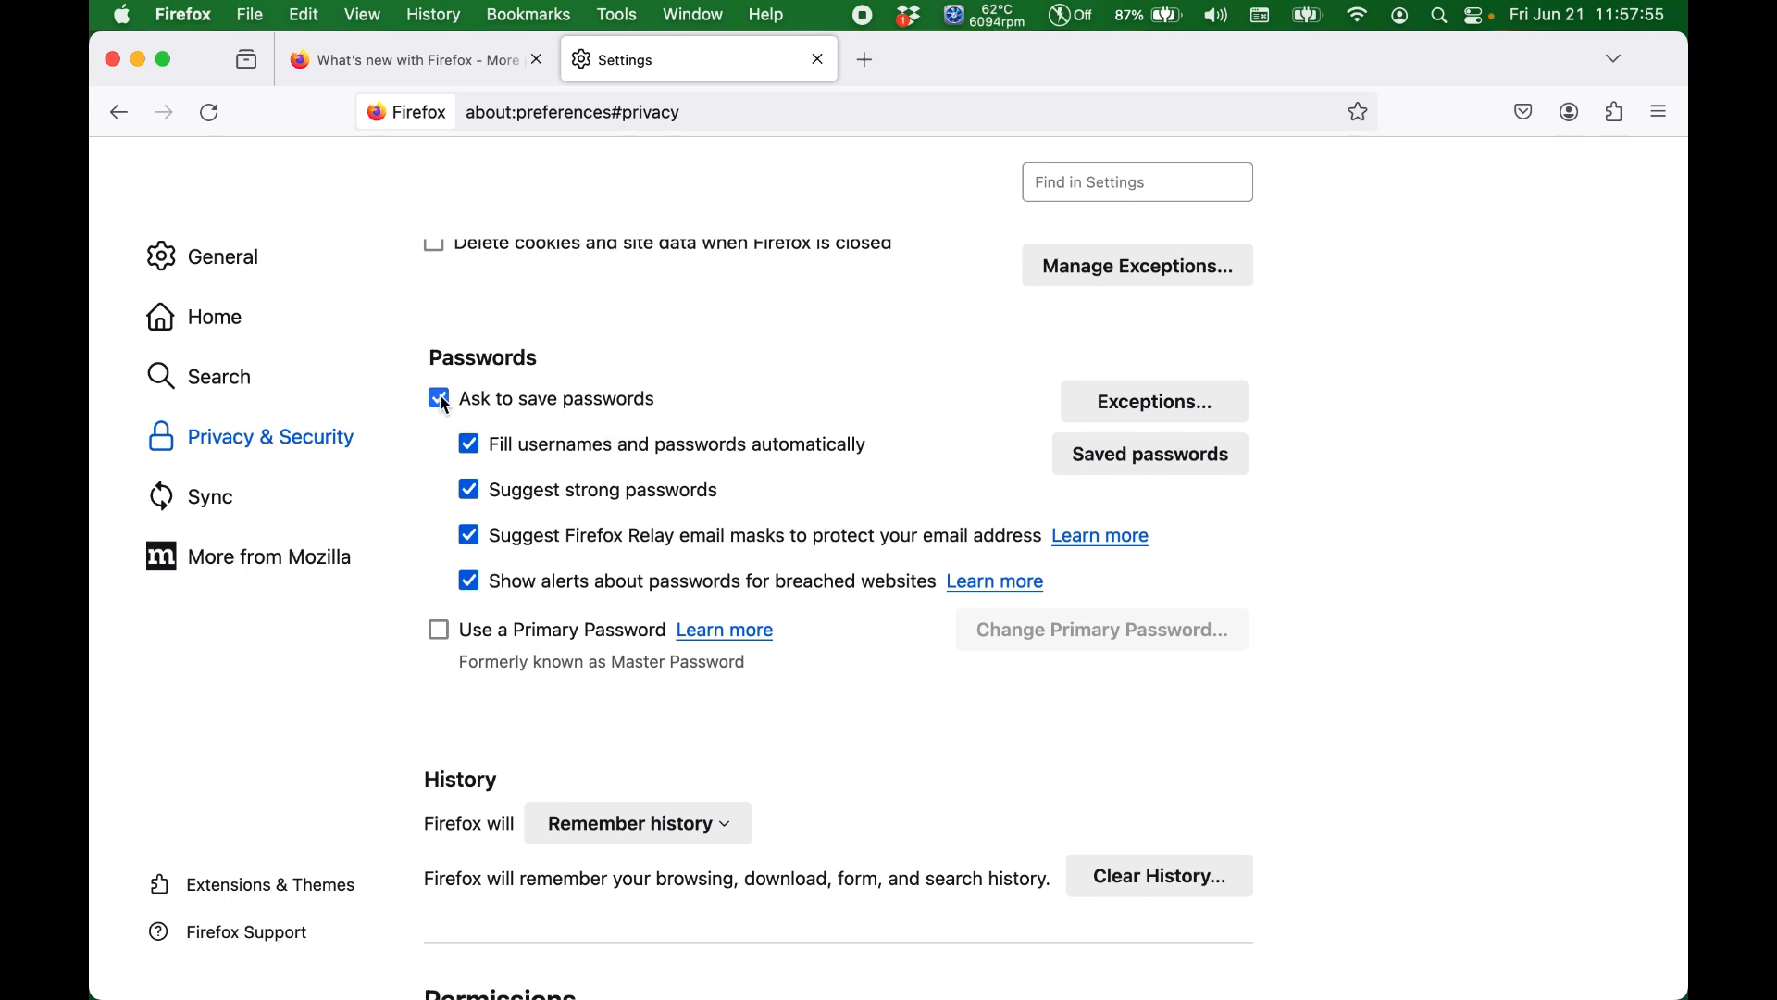
{"action": "left_click", "coordinate": [441, 401]}
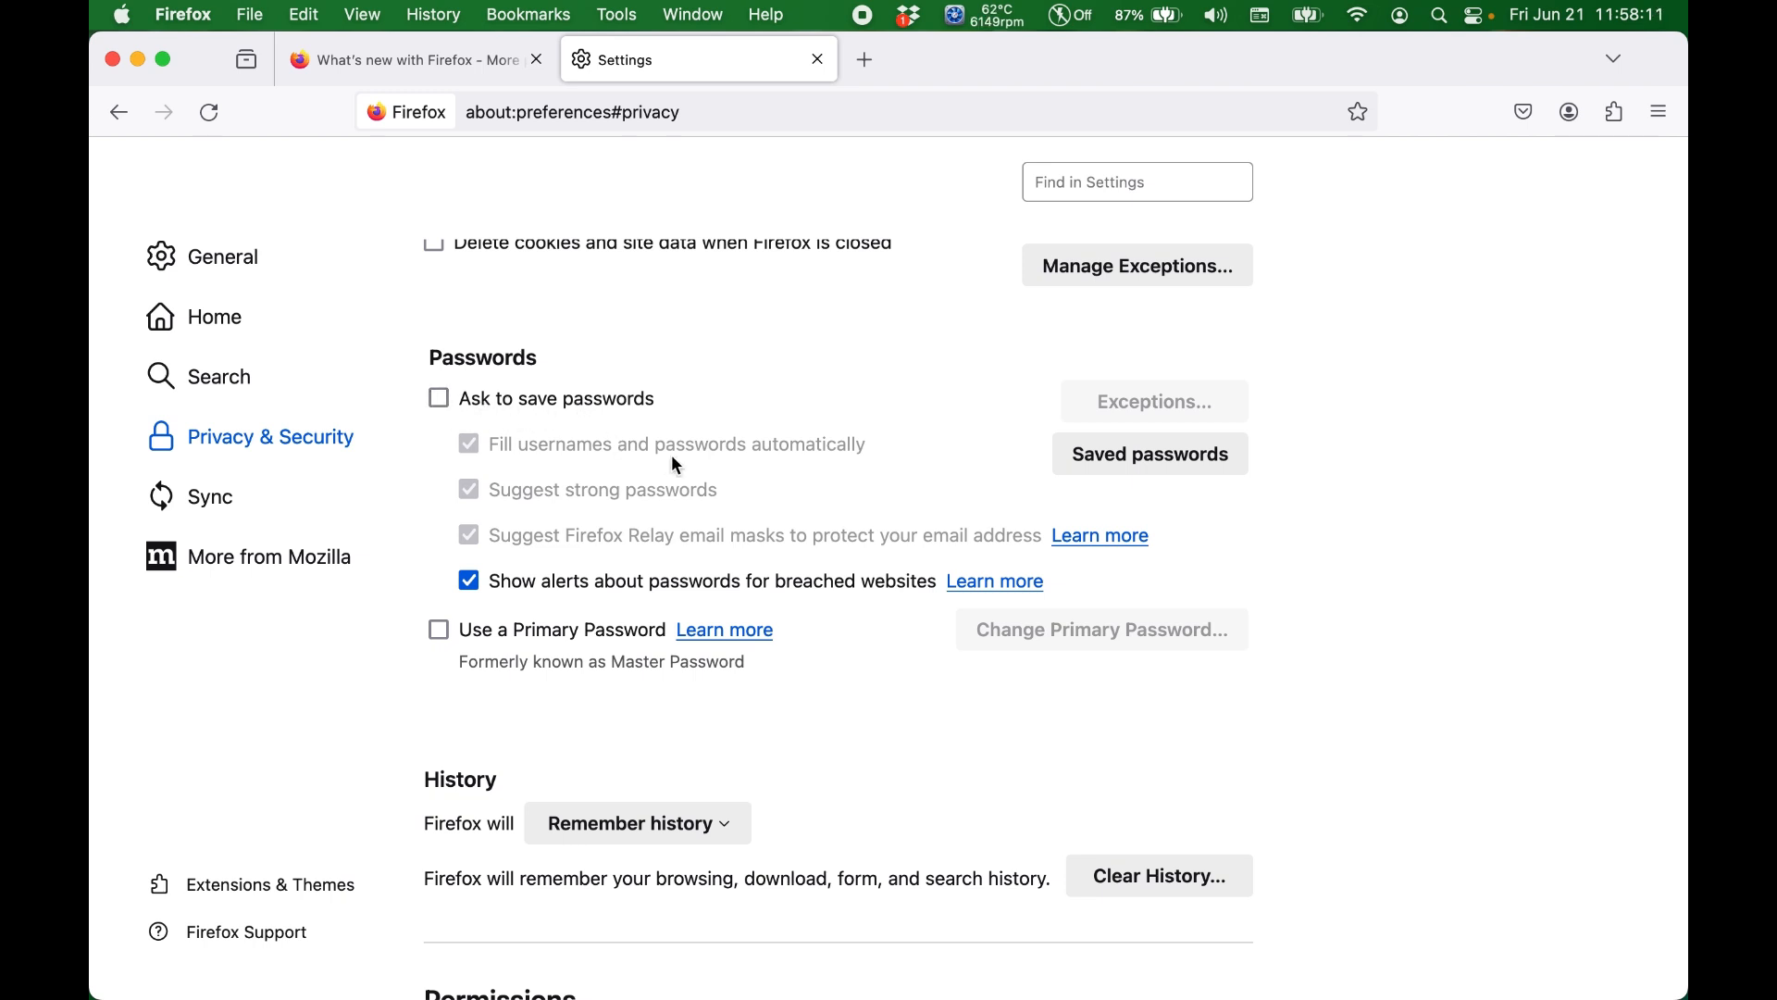
Step: View the saved passwords page and close it again
{"action": "scroll", "coordinate": [675, 464], "scroll_direction": "down", "scroll_amount": 3}
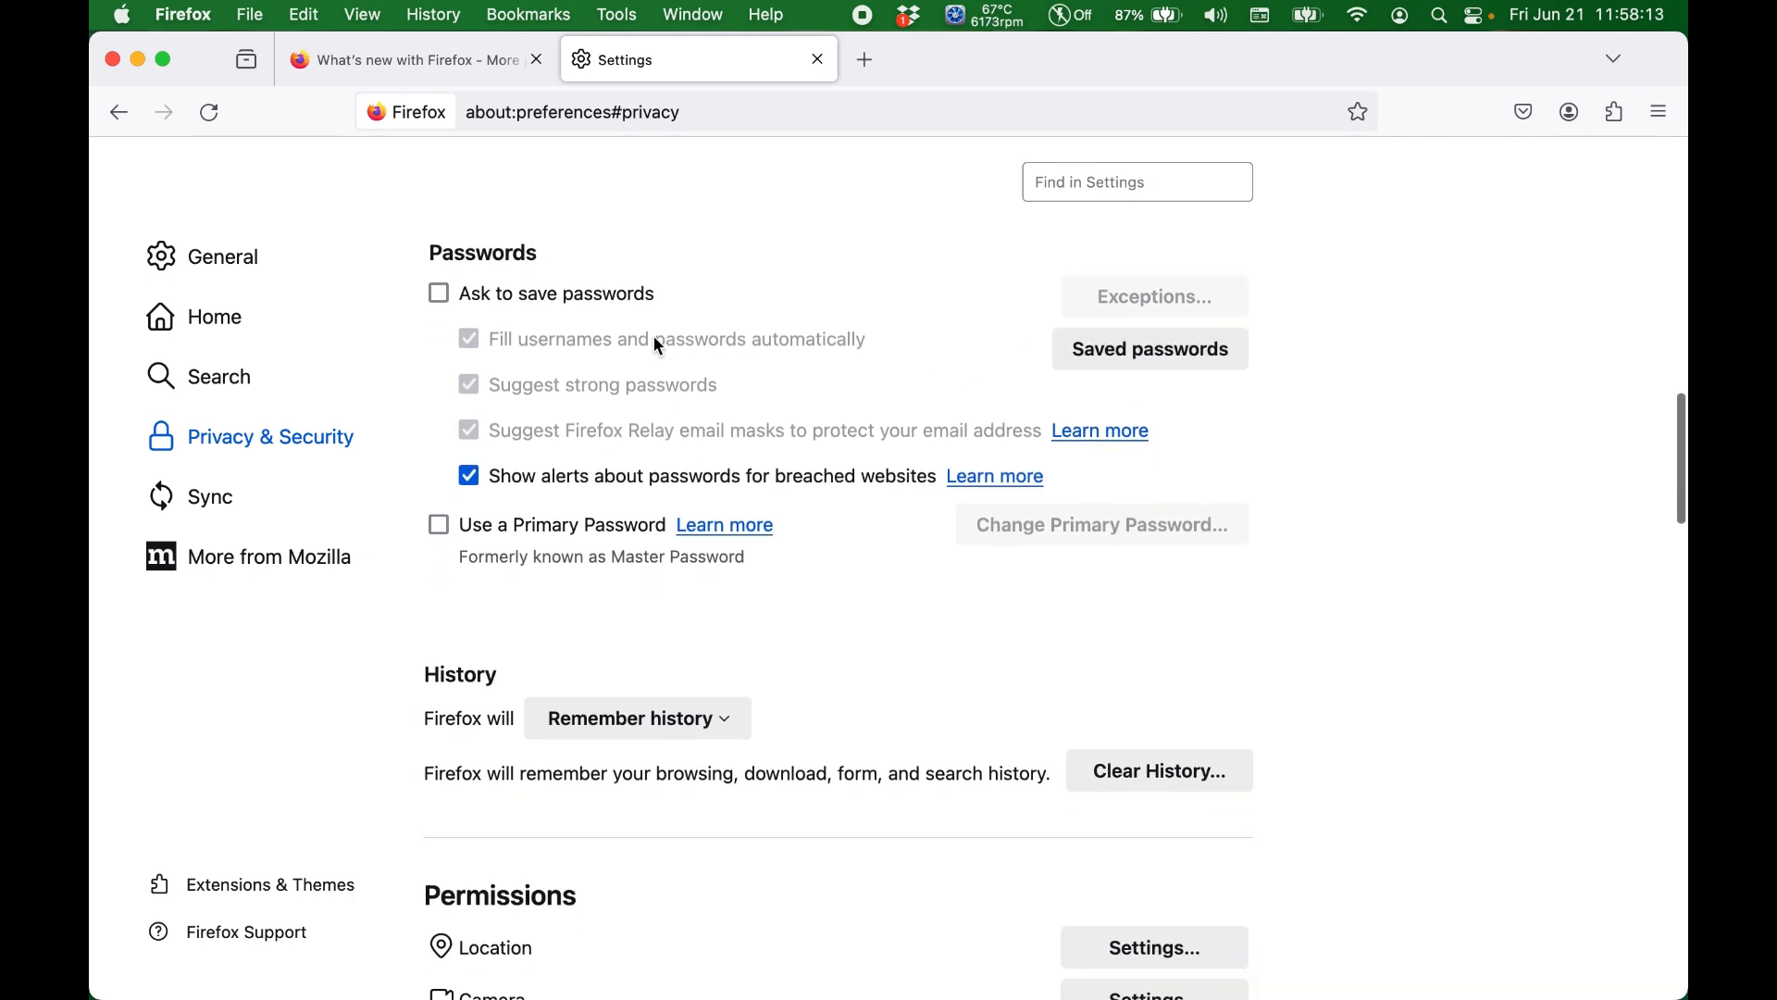
{"action": "left_click", "coordinate": [1089, 361]}
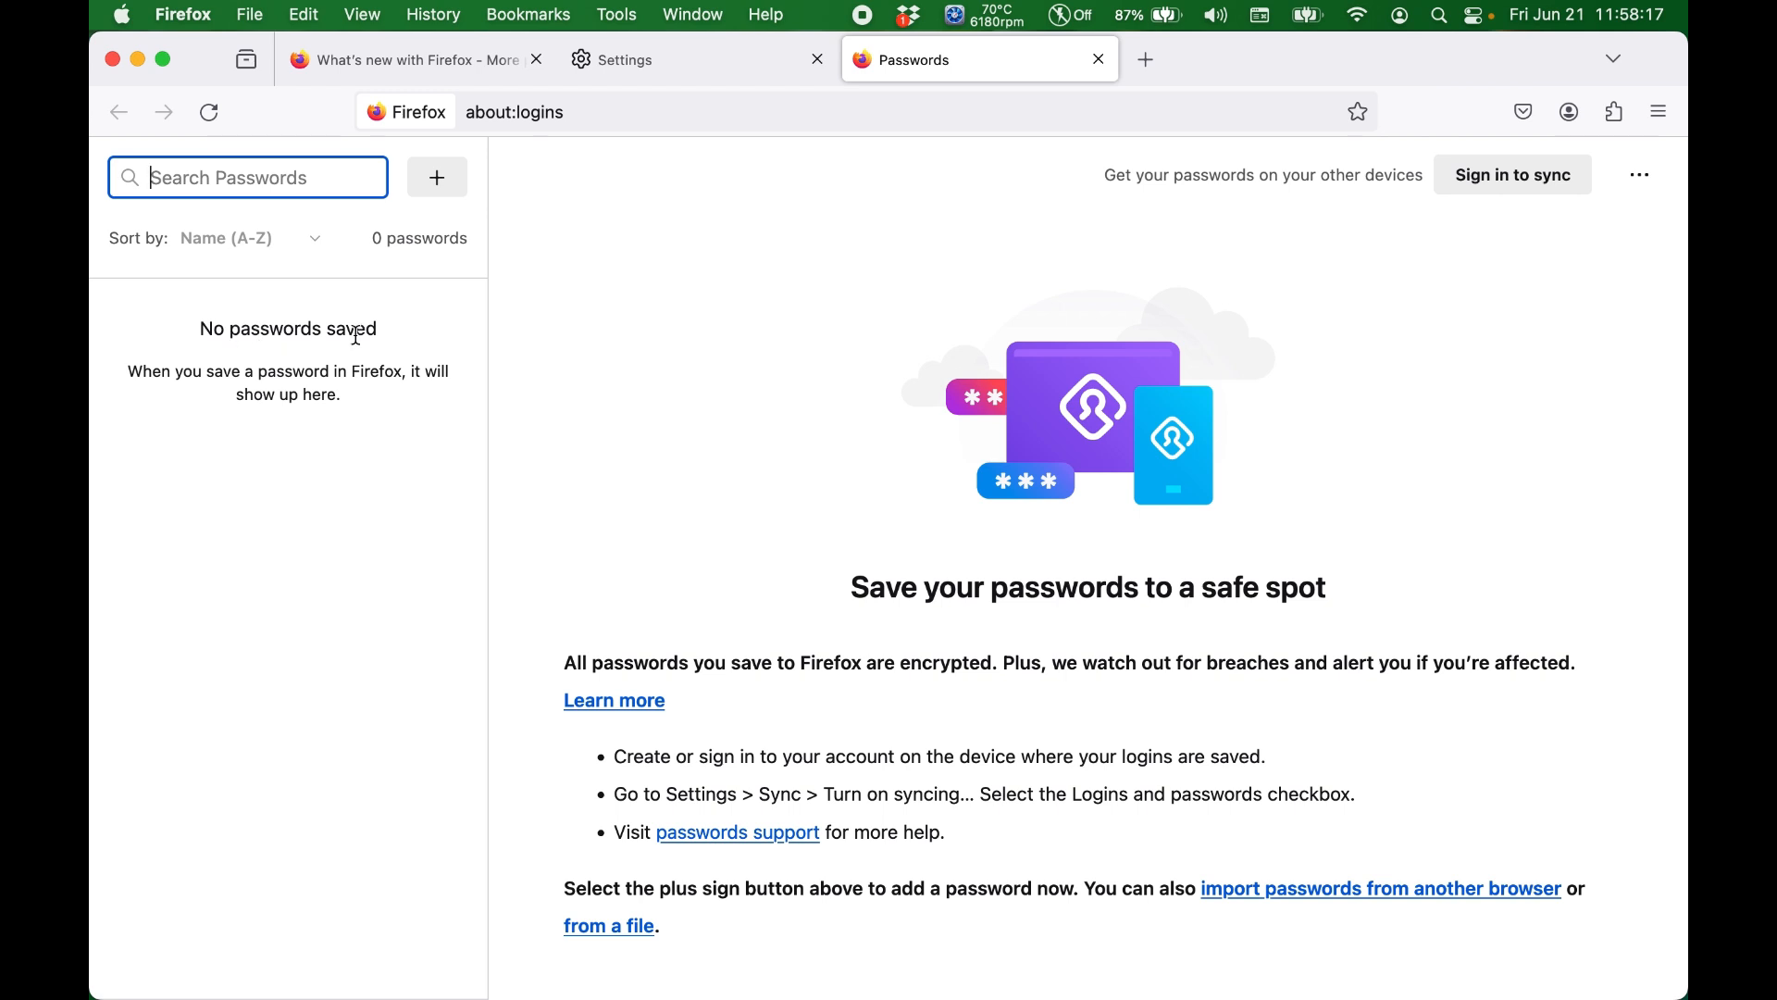
{"action": "scroll", "coordinate": [828, 592], "scroll_direction": "down", "scroll_amount": 2}
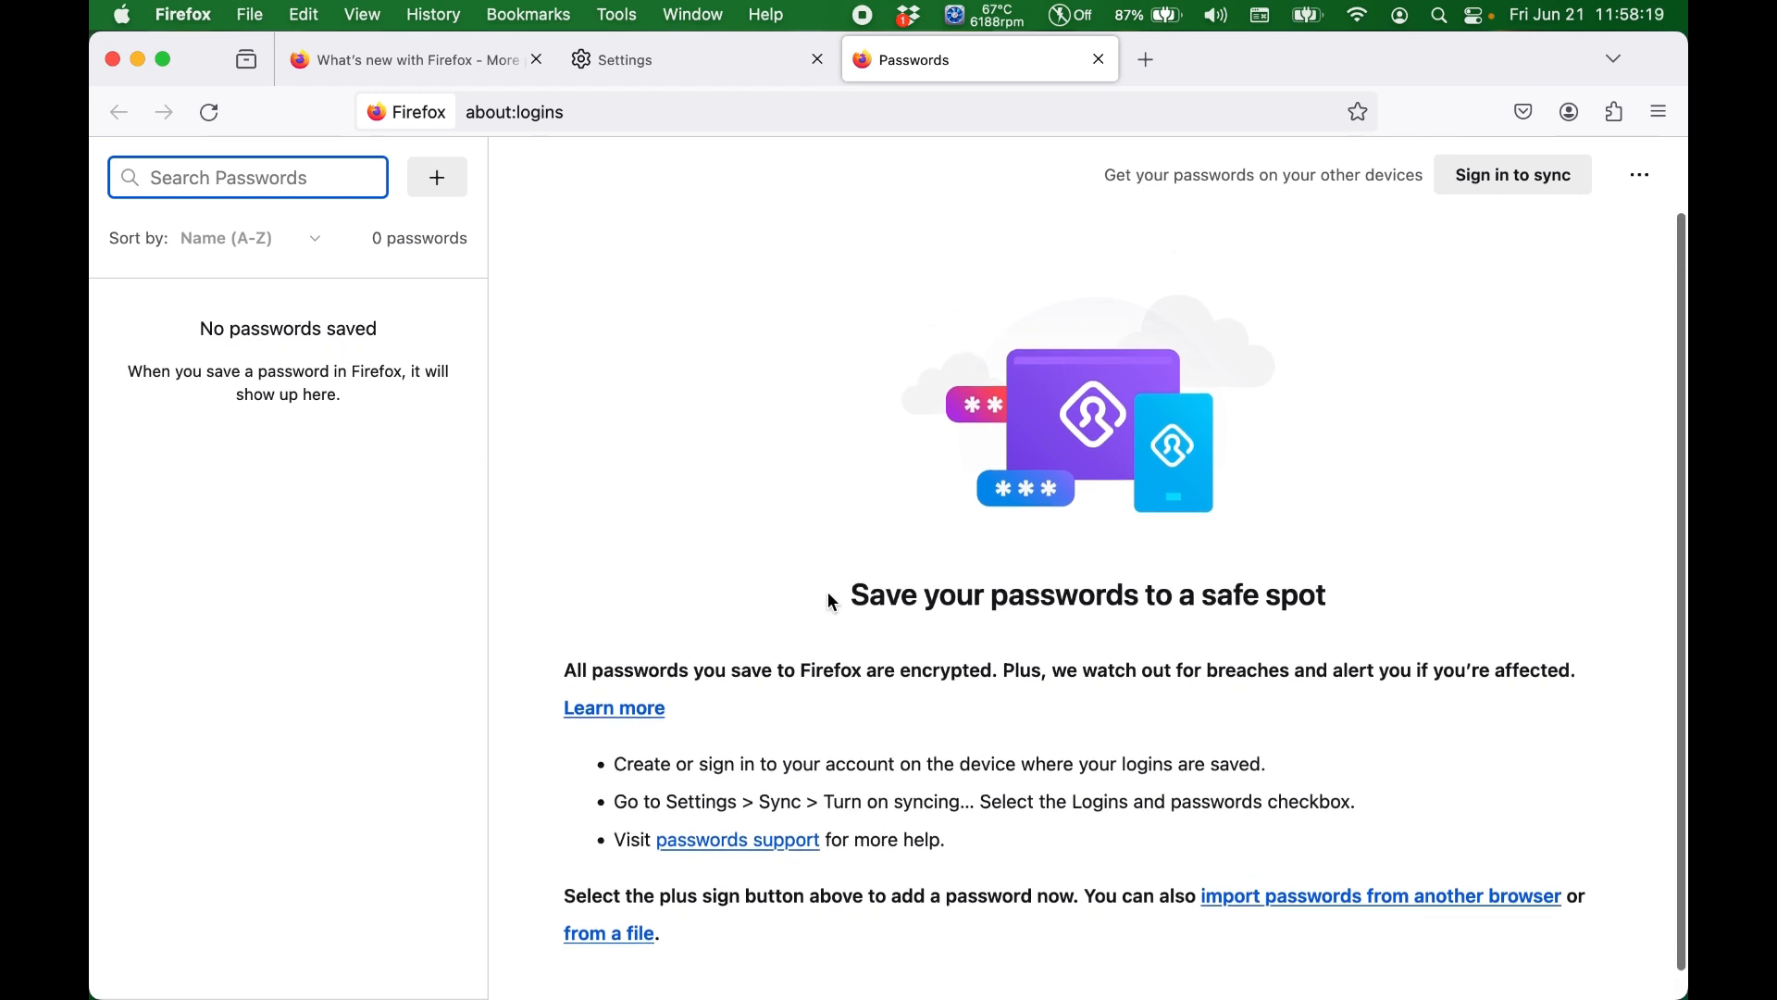
{"action": "left_click", "coordinate": [1099, 61]}
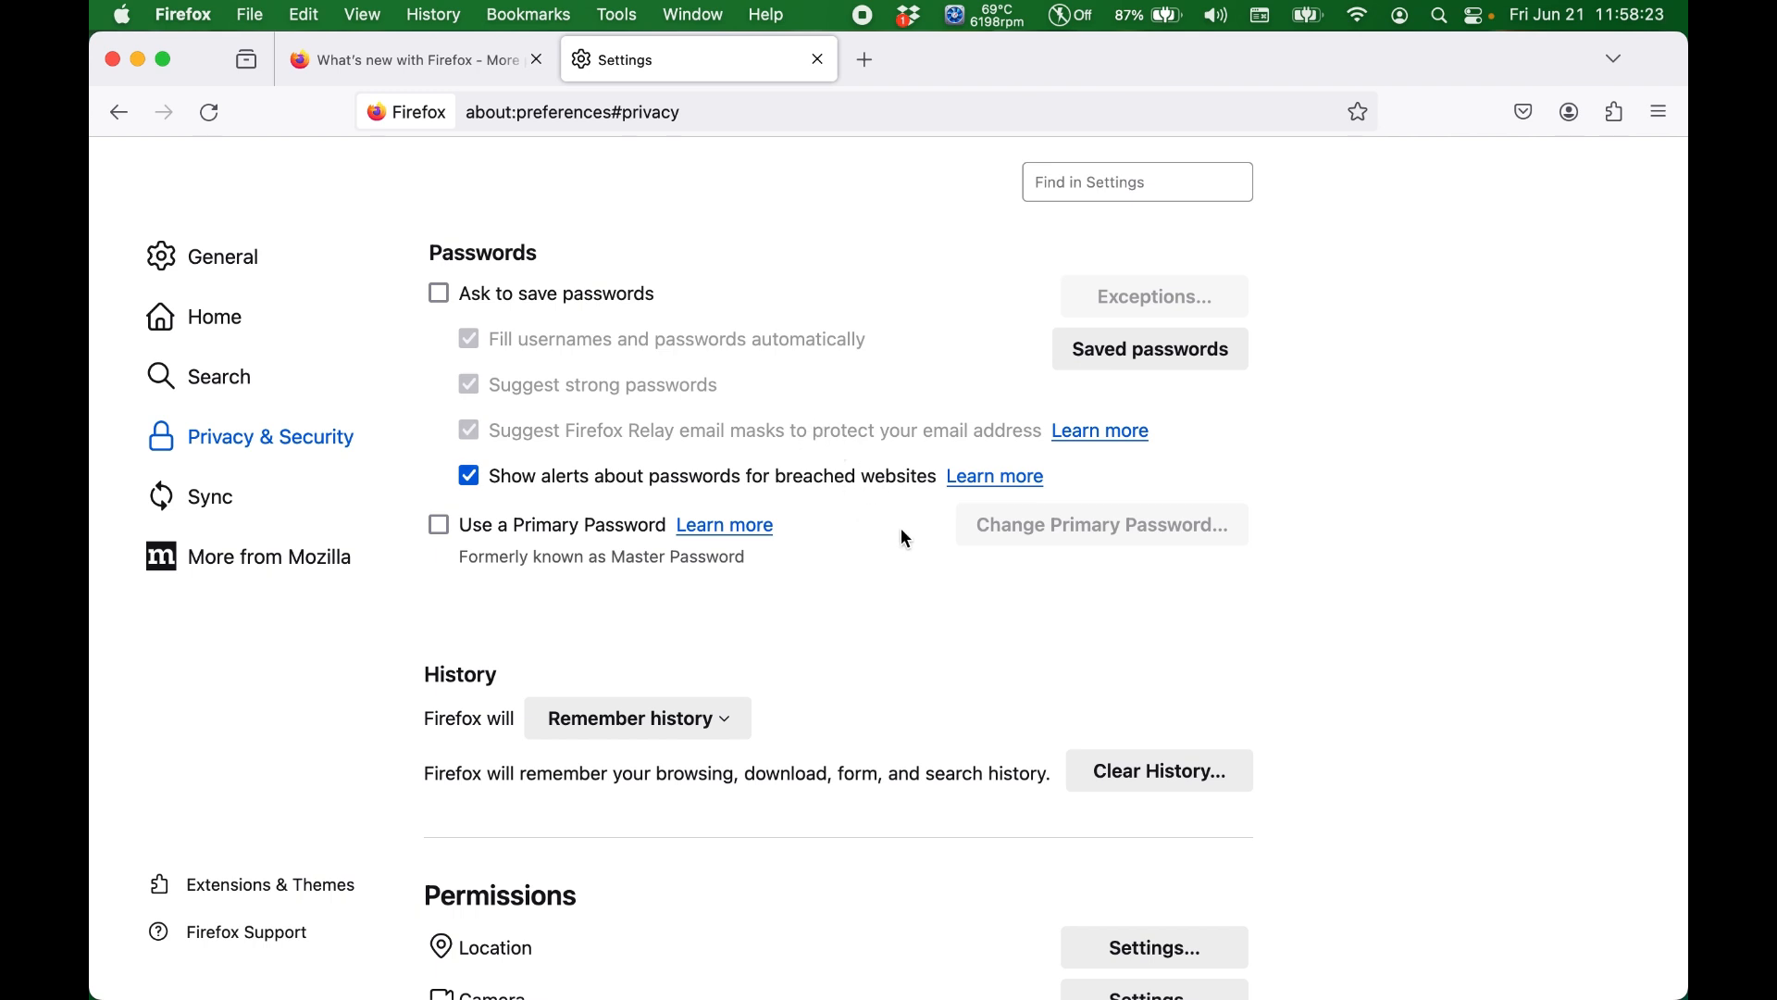
Step: Examine the choices for how Firefox remembers history without changing the selection
{"action": "scroll", "coordinate": [845, 602], "scroll_direction": "down", "scroll_amount": 5}
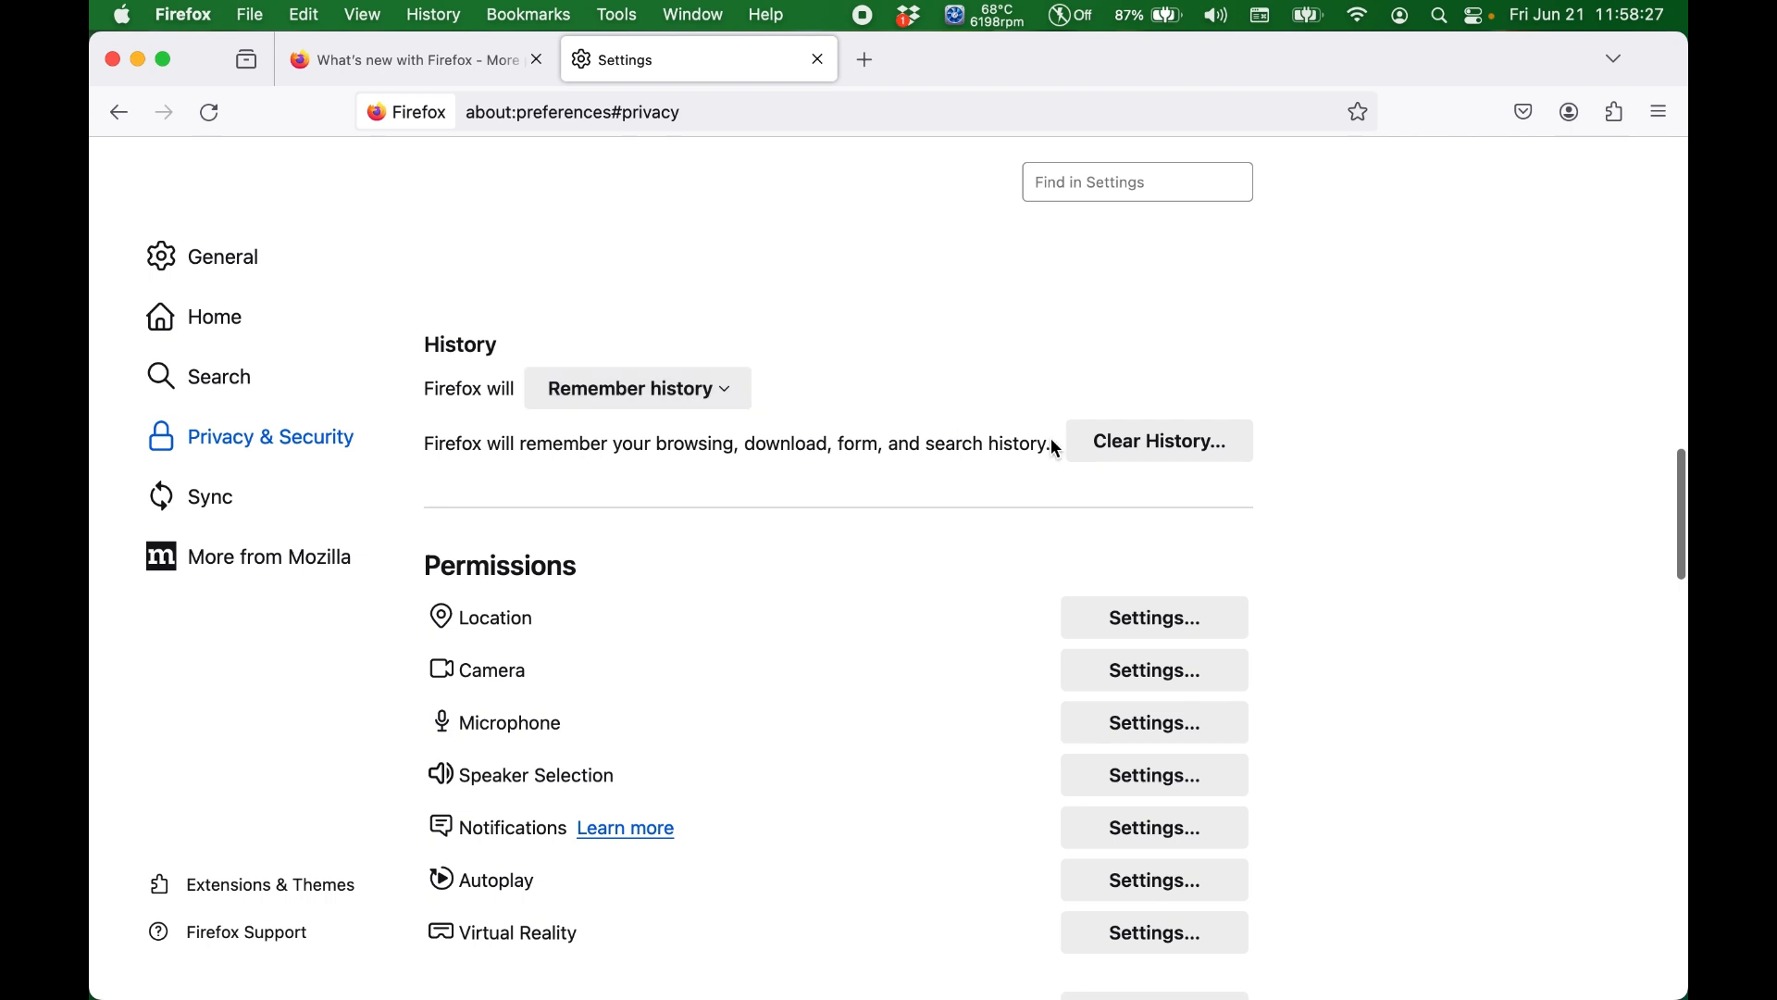
{"action": "left_click", "coordinate": [710, 392]}
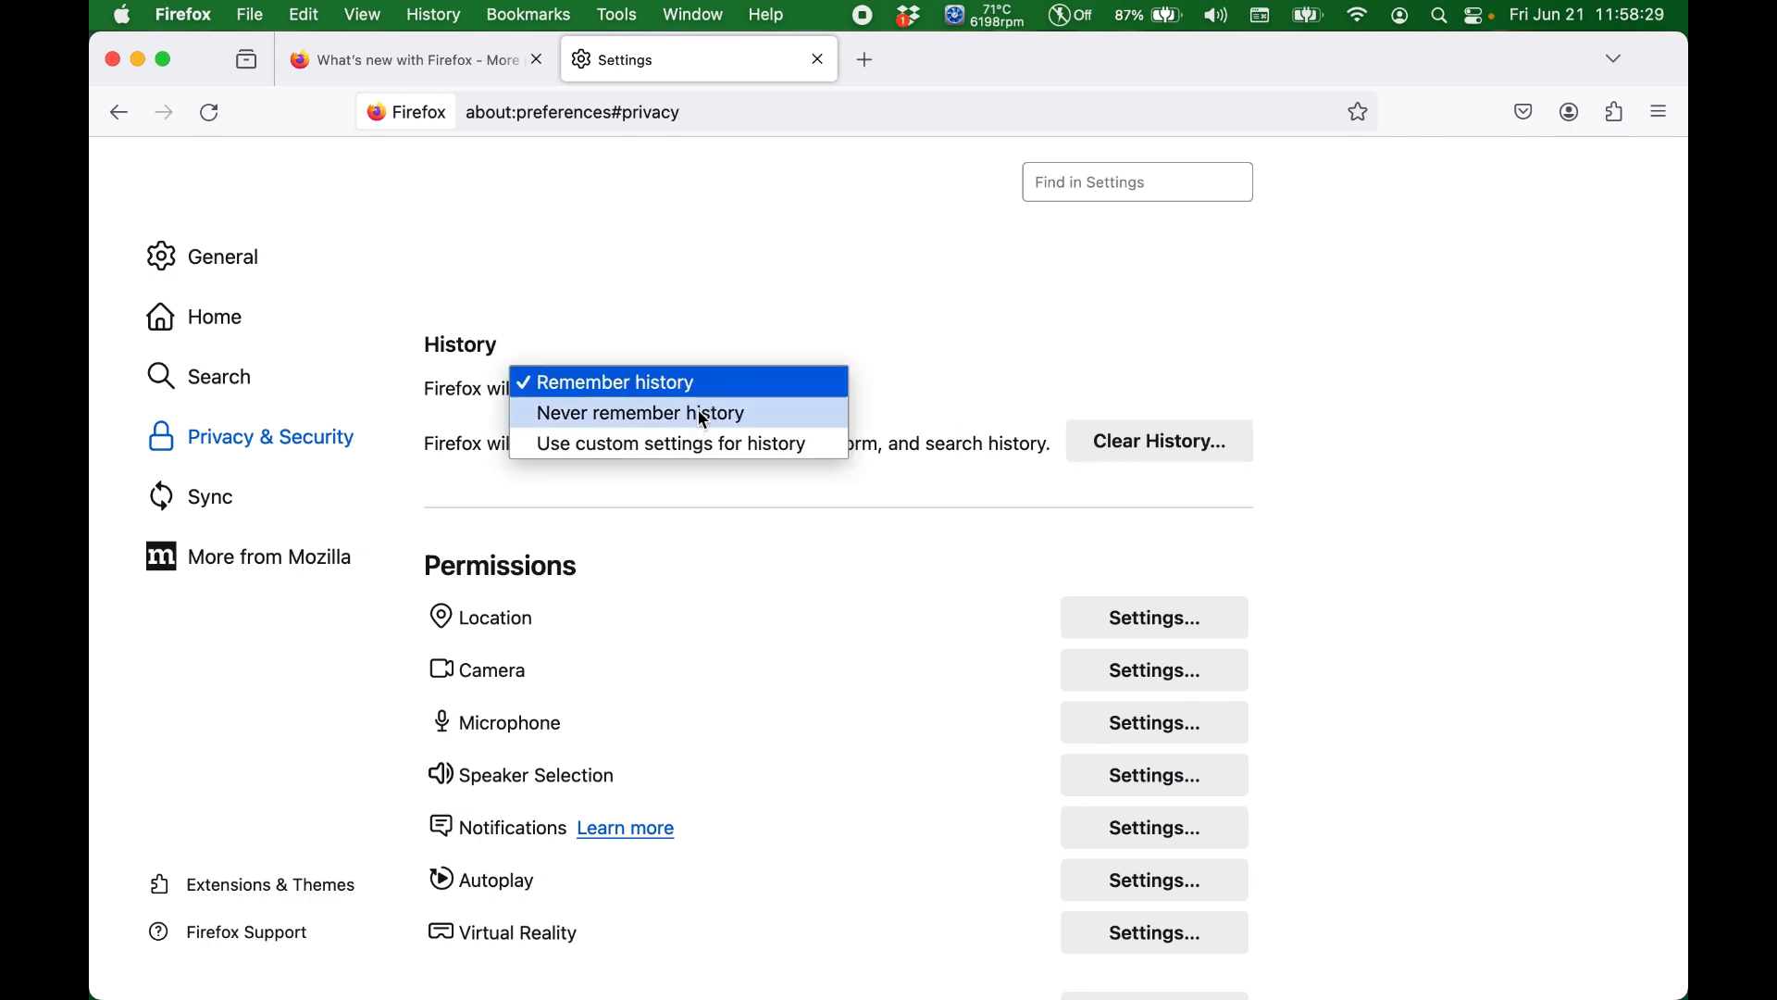
{"action": "left_click", "coordinate": [827, 296]}
Step: Block new requests asking to access your location in the location permissions and save the change
{"action": "scroll", "coordinate": [817, 554], "scroll_direction": "down", "scroll_amount": 5}
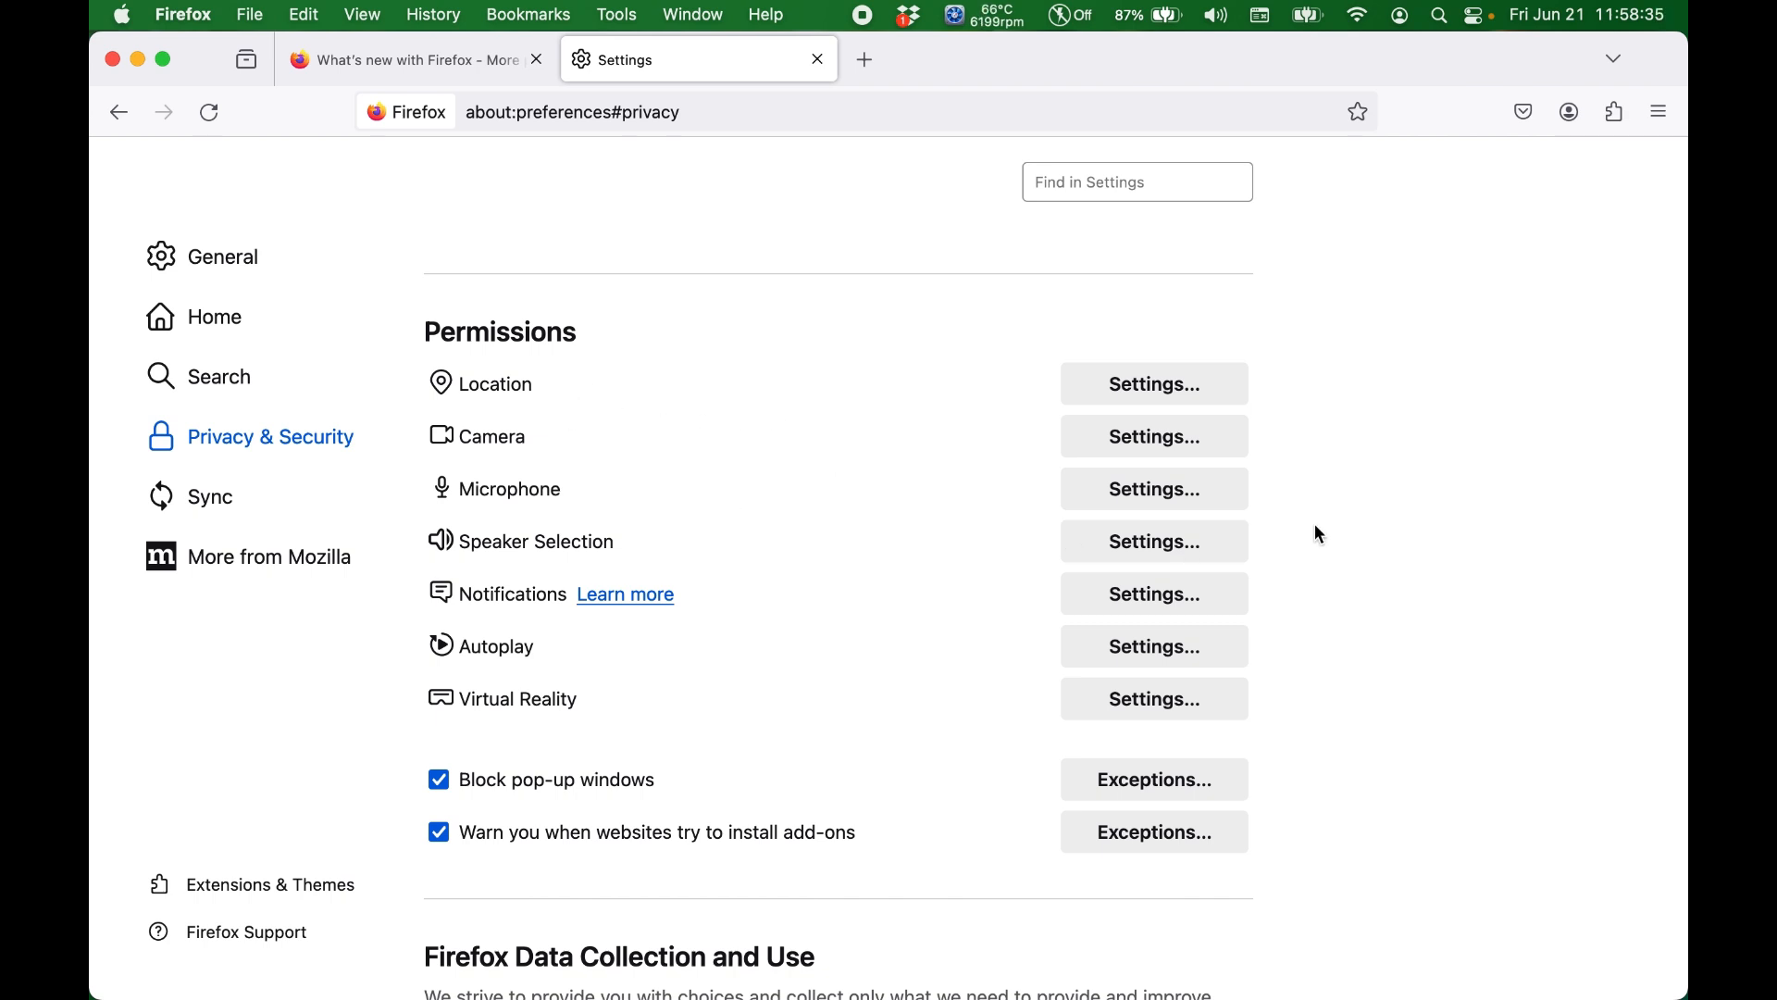
{"action": "left_click", "coordinate": [1149, 393]}
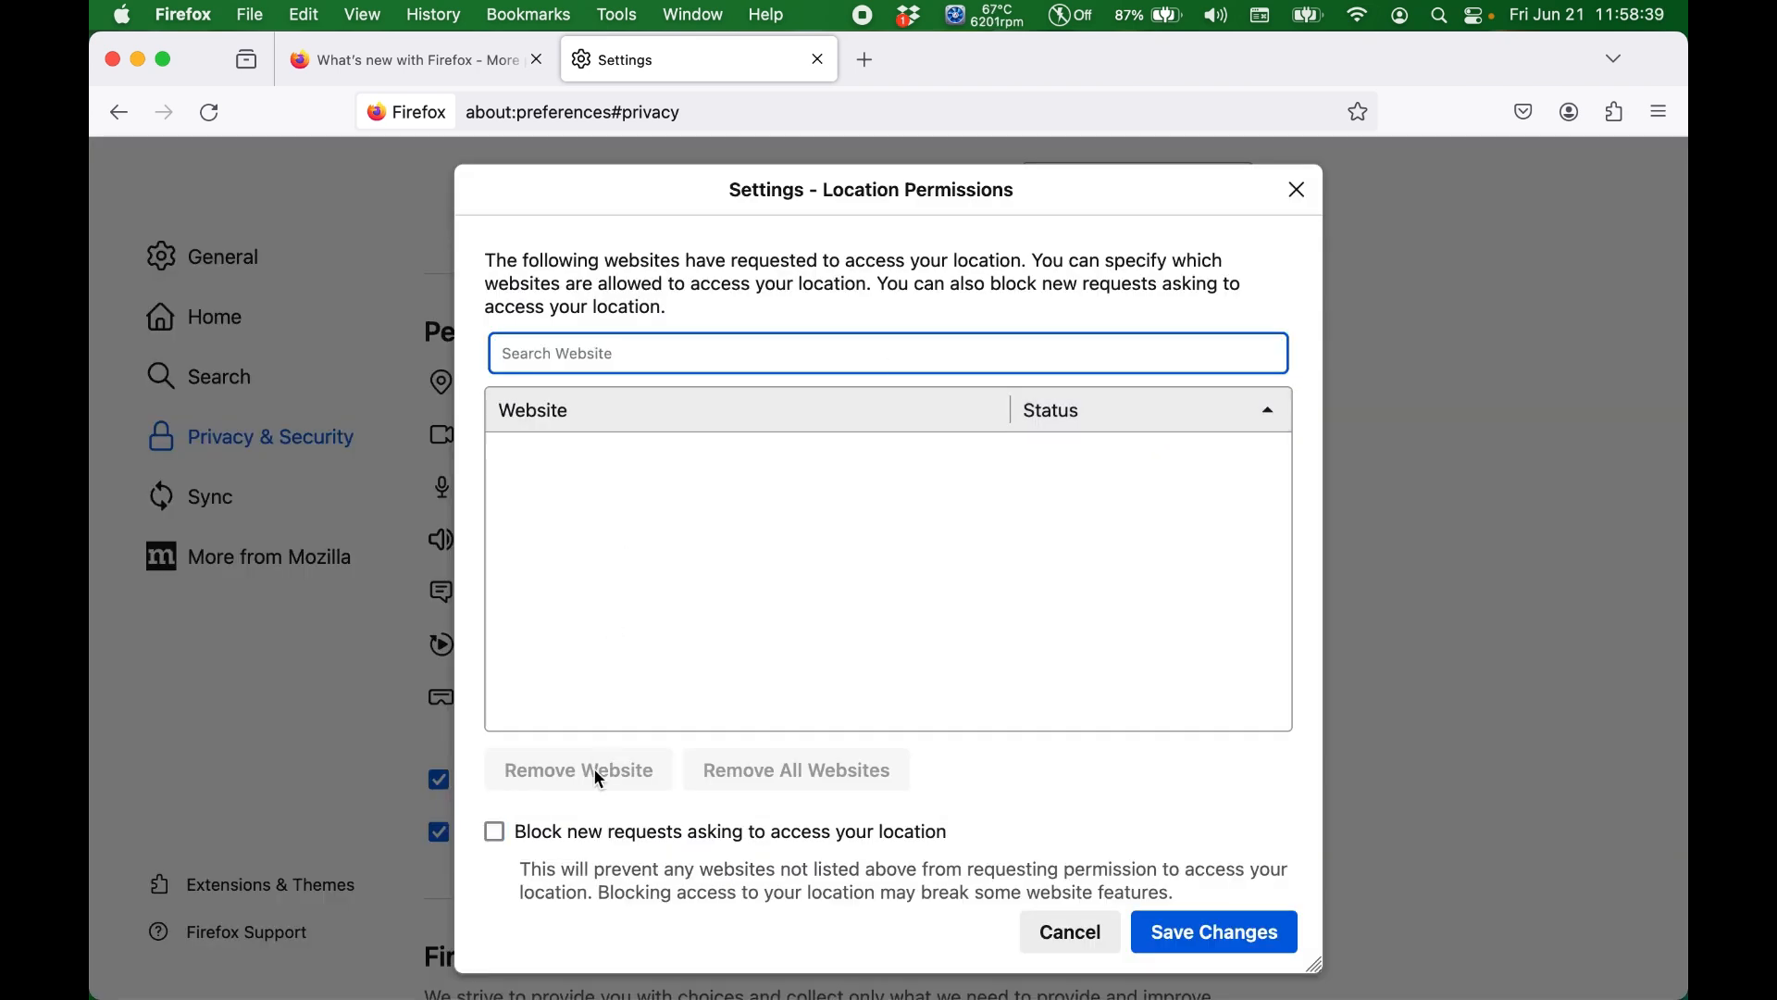
{"action": "left_click", "coordinate": [496, 832]}
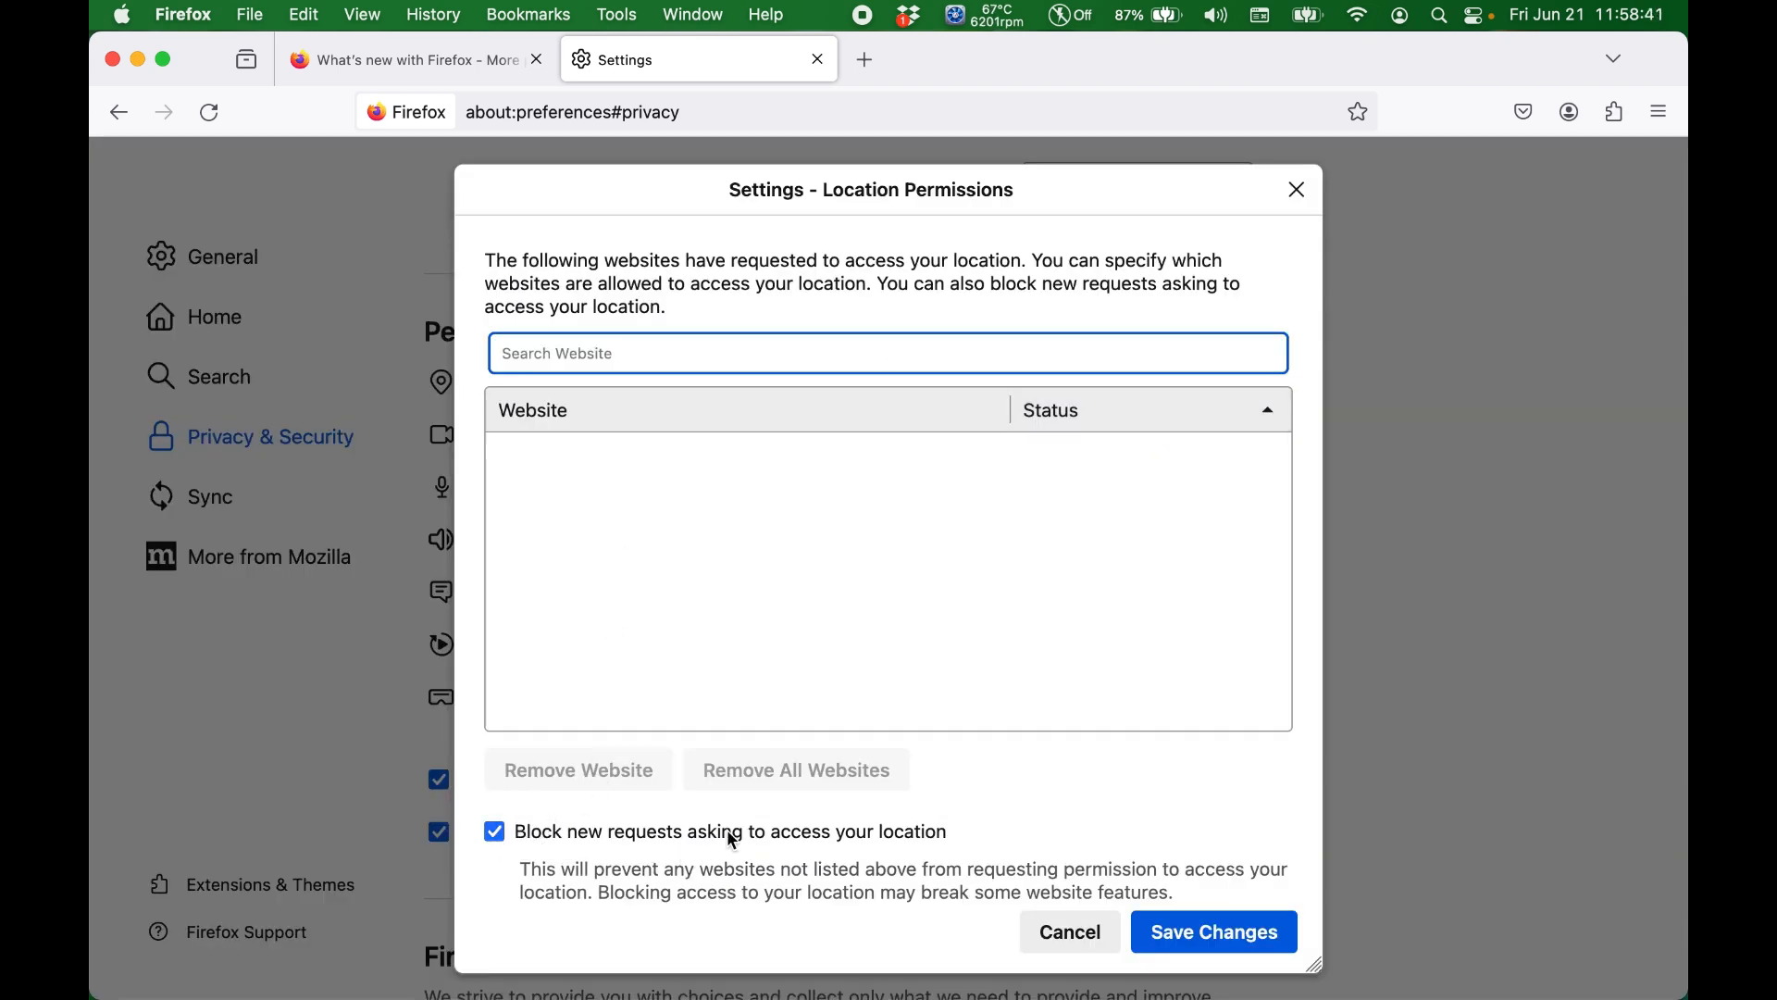
{"action": "left_click", "coordinate": [1186, 949]}
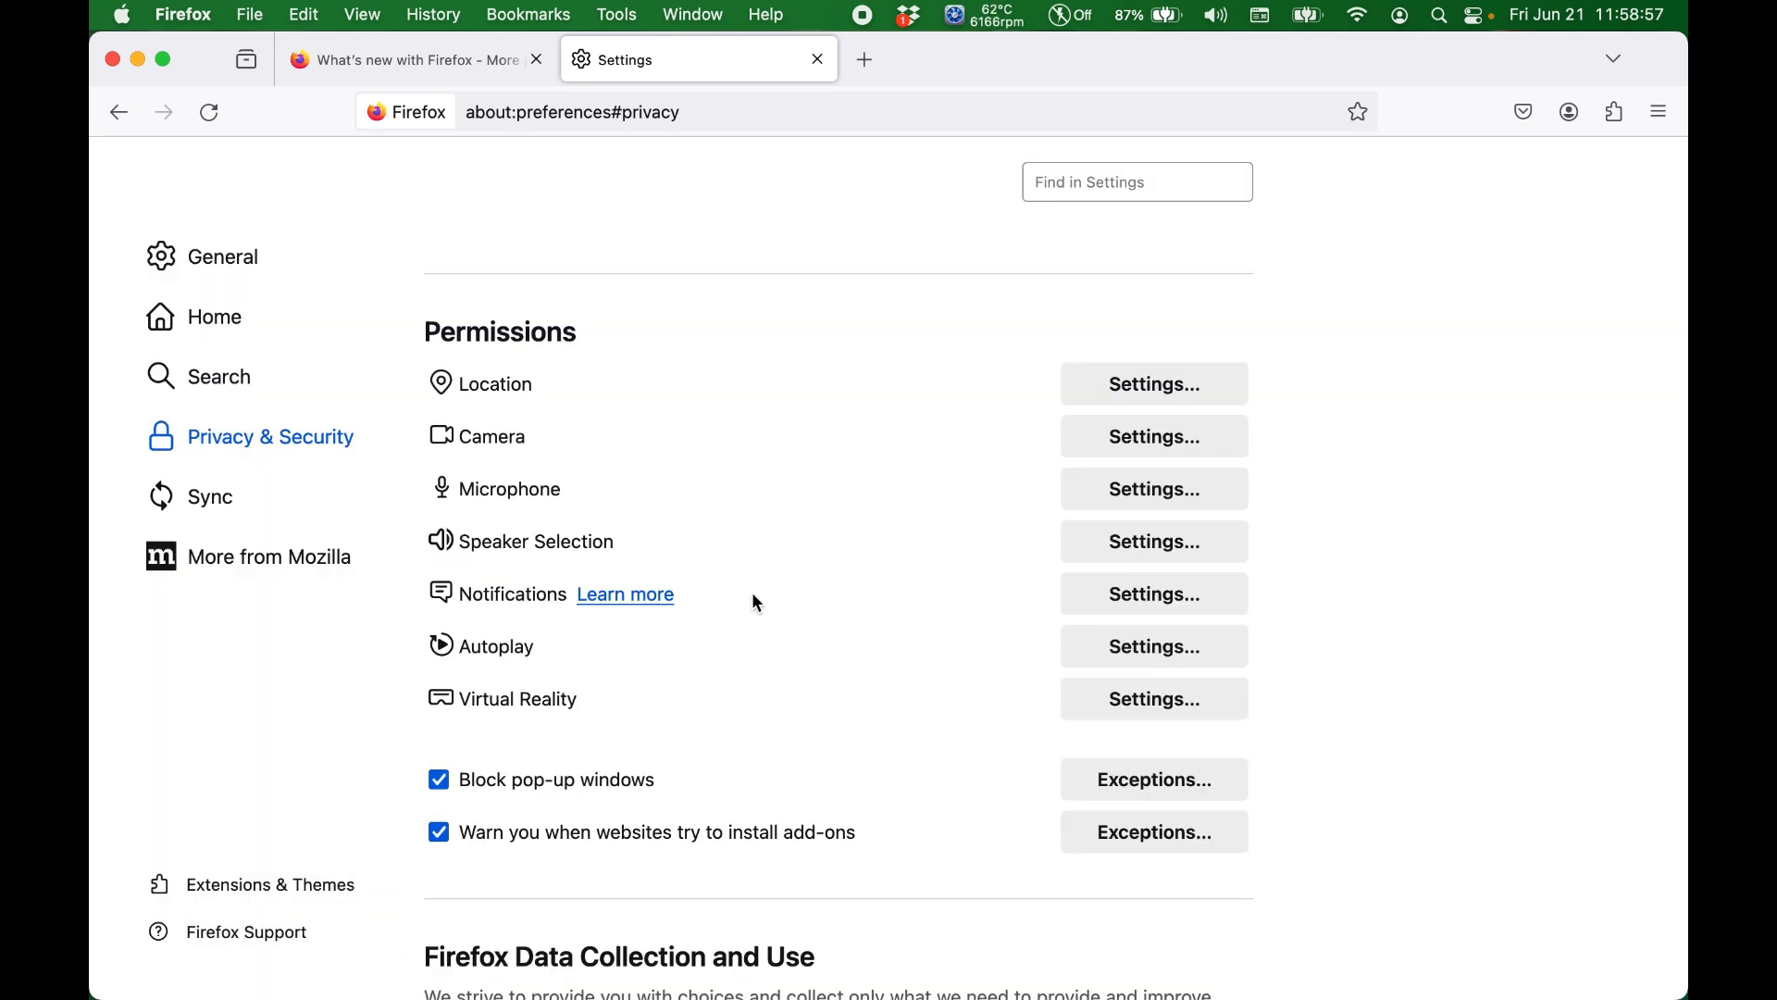
Step: Block new requests asking to allow notifications or access the camera, saving the changes for each permission
{"action": "left_click", "coordinate": [1117, 602]}
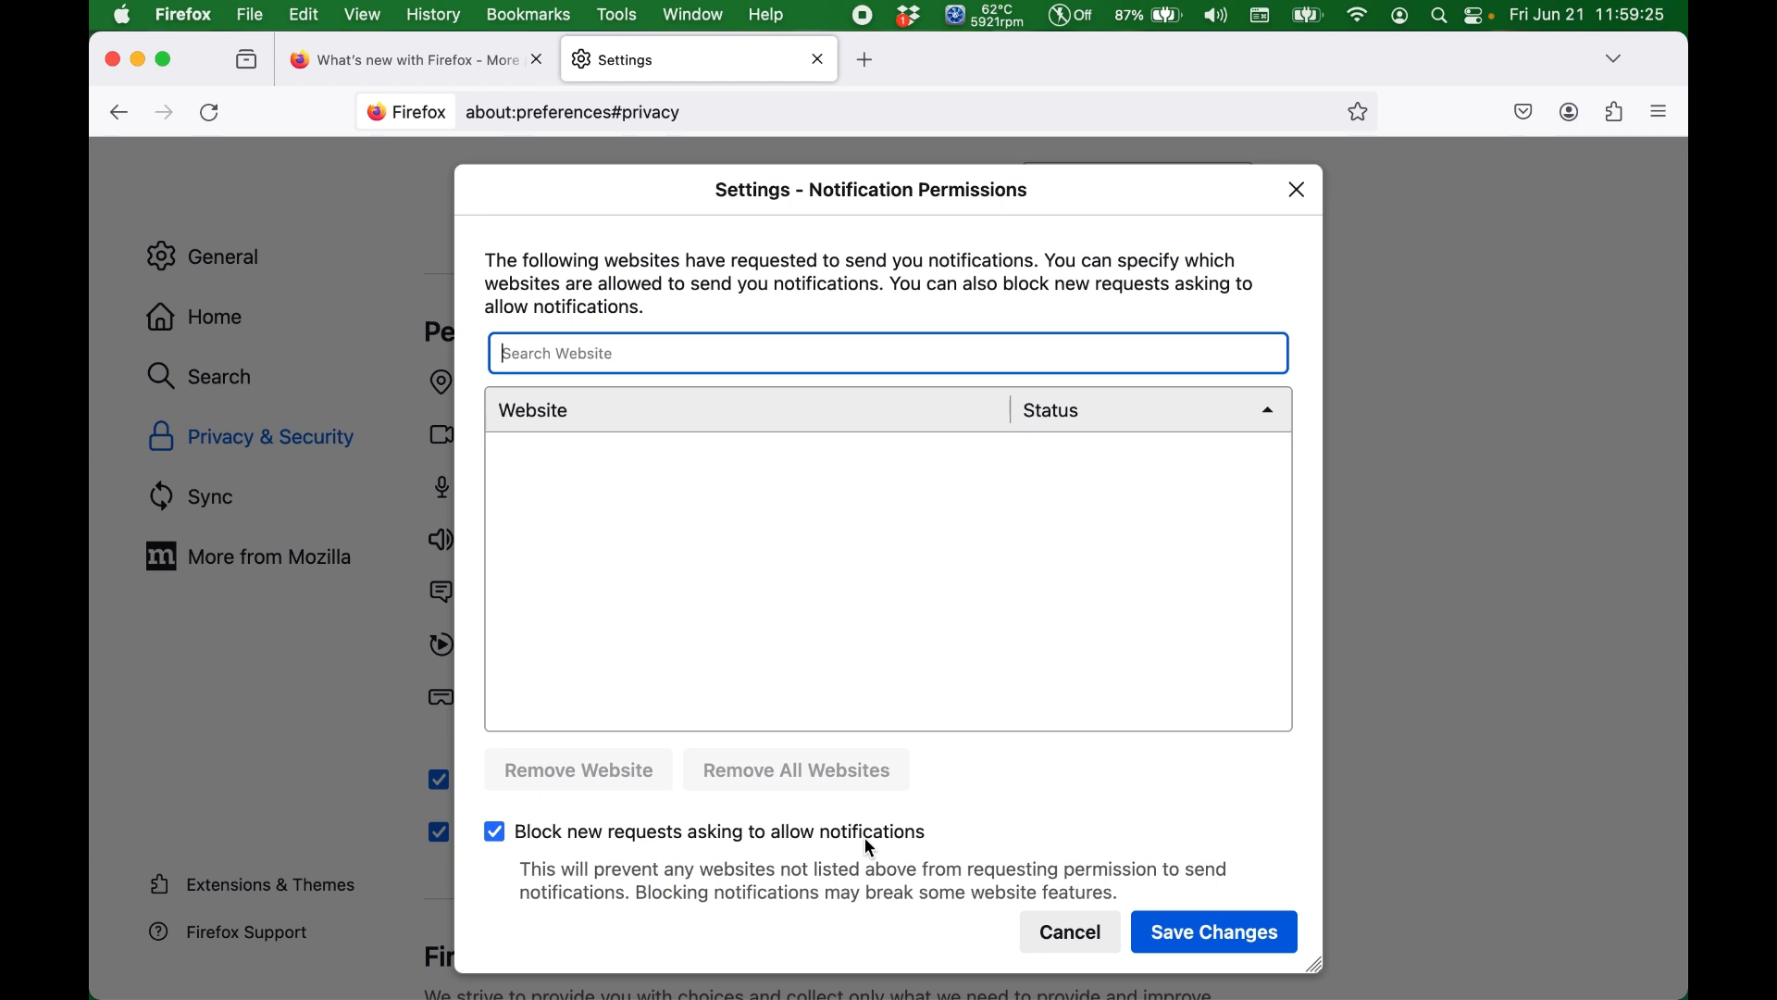
{"action": "left_click", "coordinate": [1185, 941]}
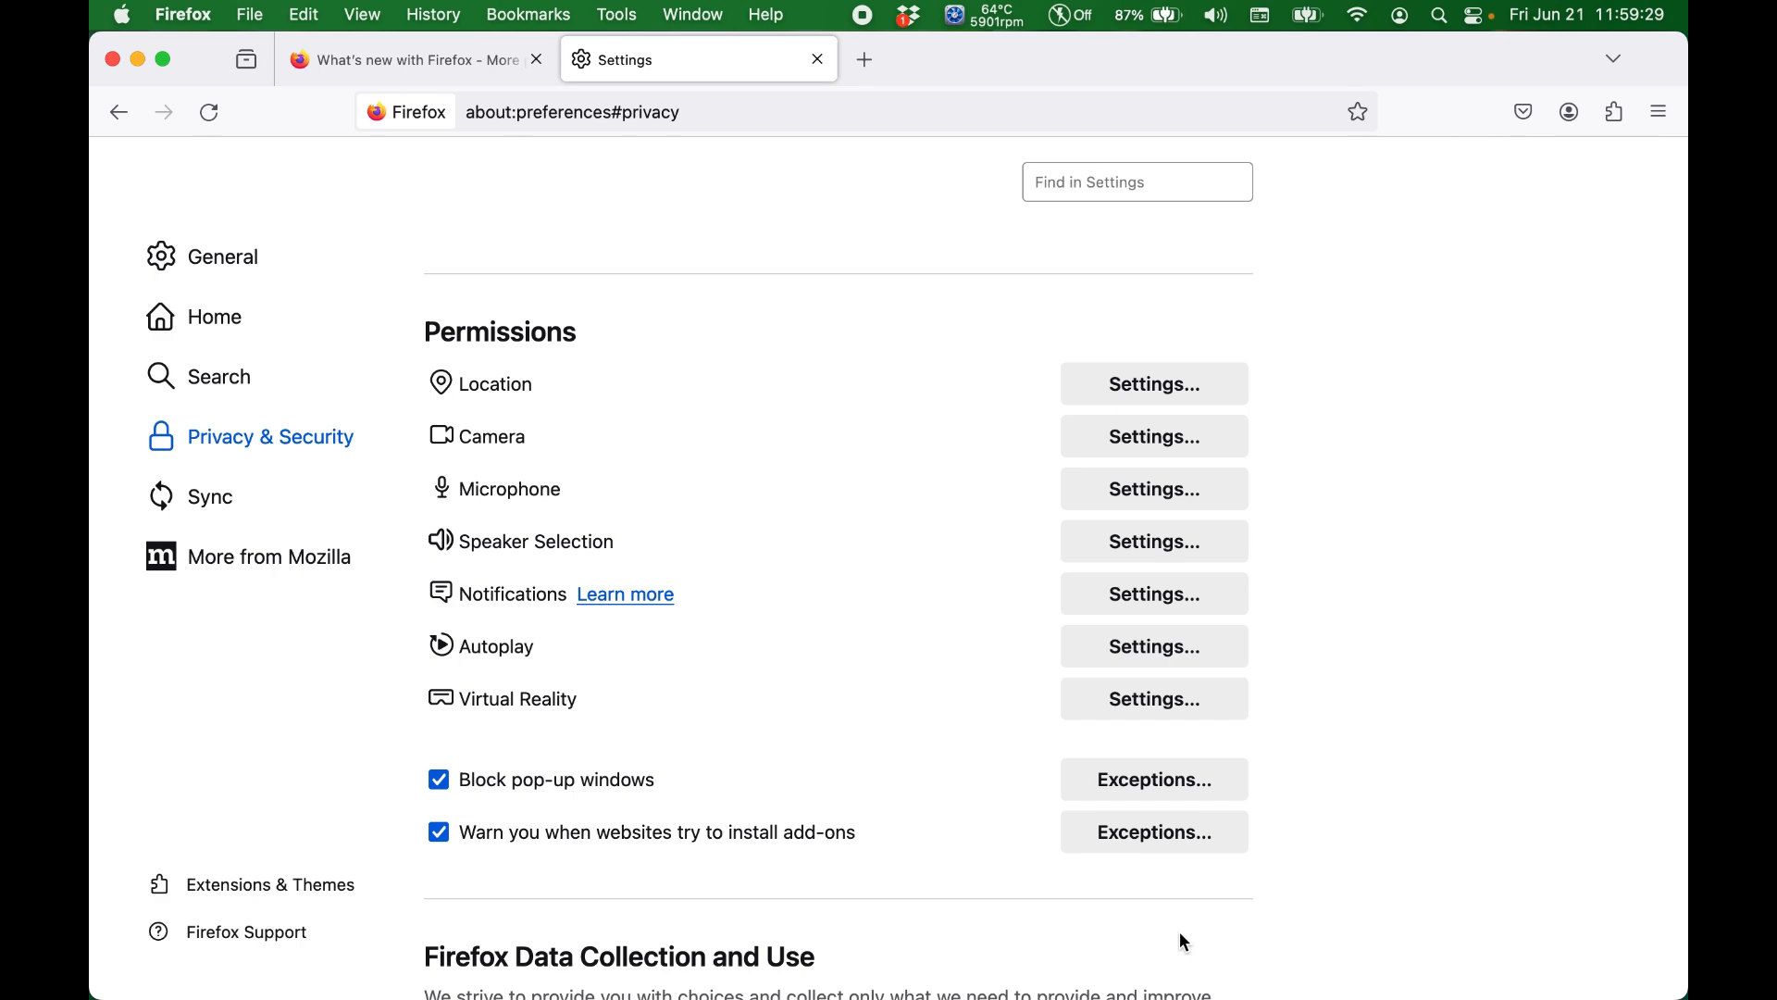
{"action": "left_click", "coordinate": [1148, 436]}
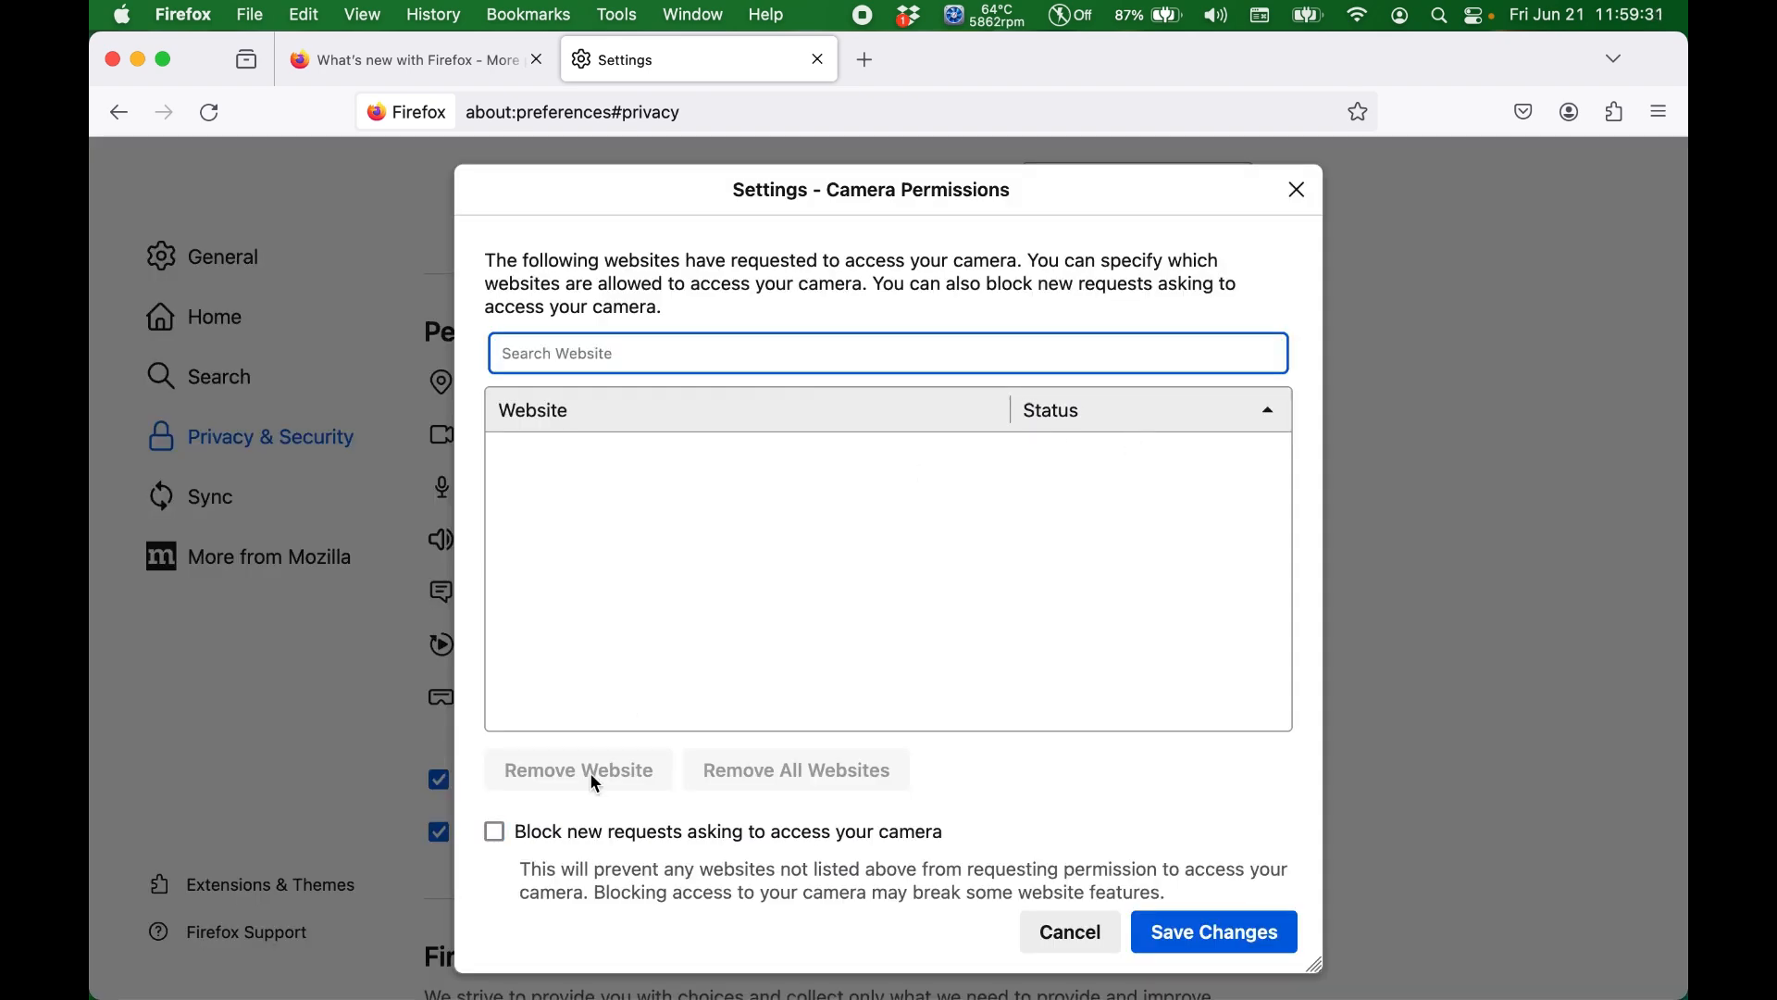
{"action": "left_click", "coordinate": [586, 838]}
{"action": "left_click", "coordinate": [1194, 935]}
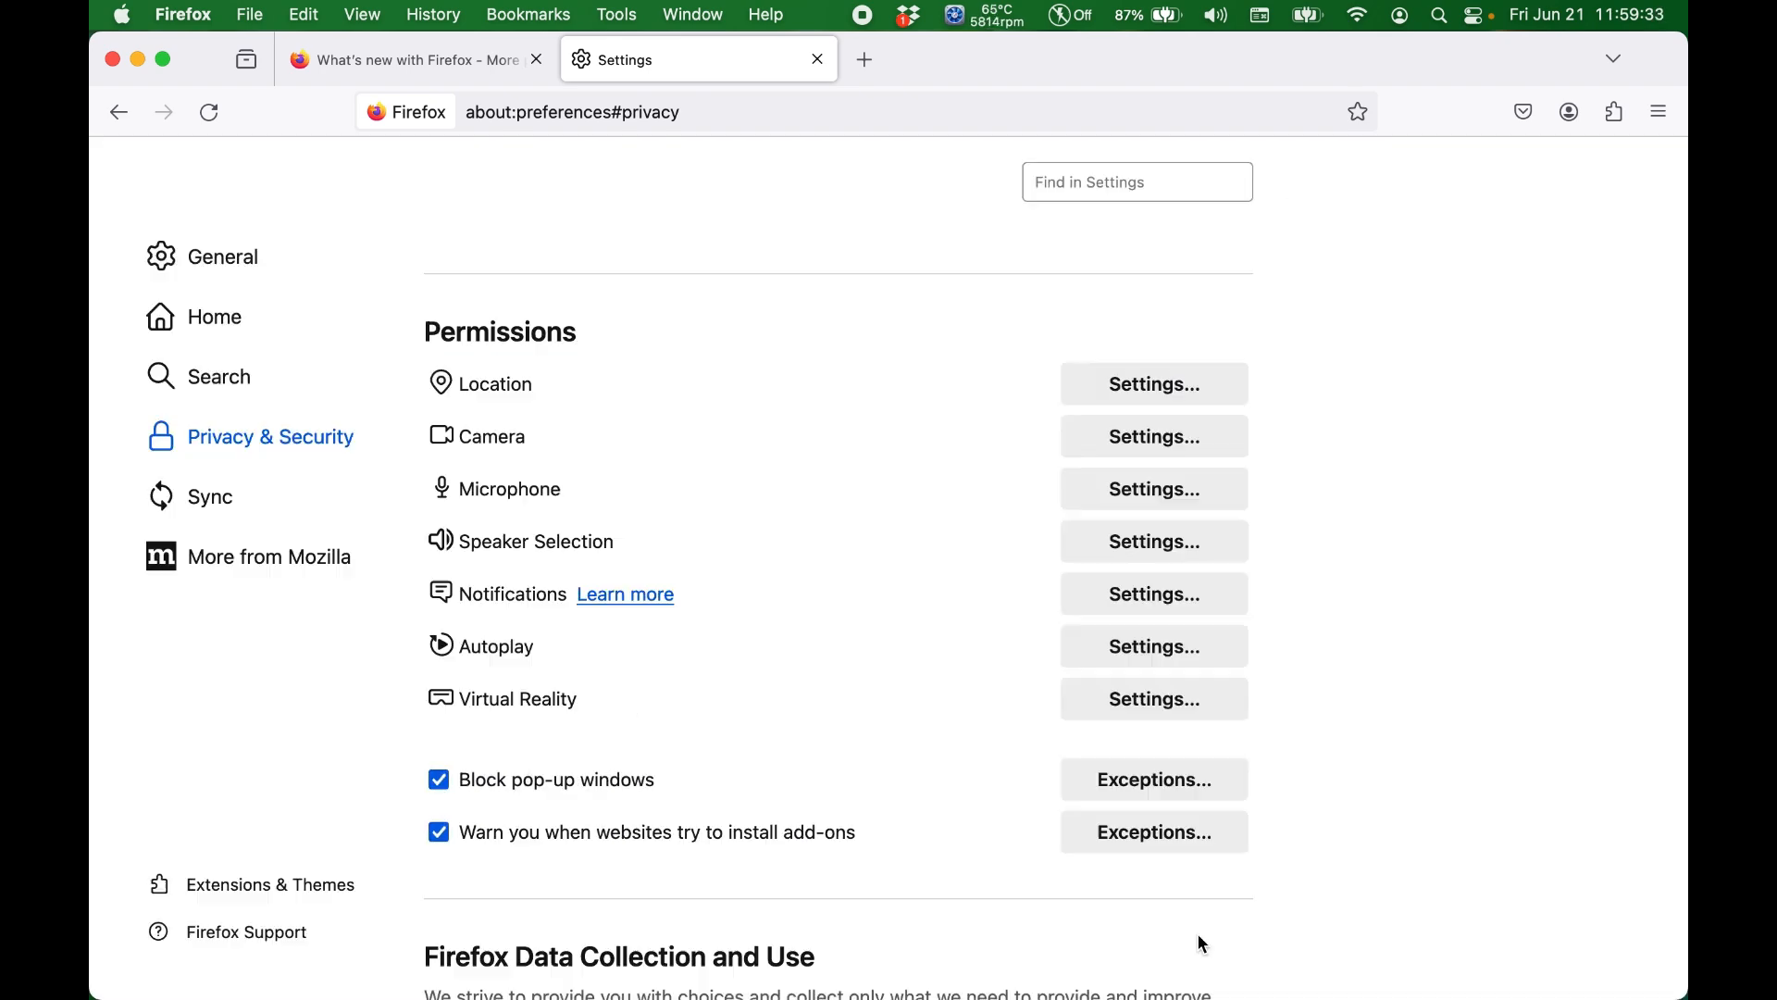
Step: Look through the microphone, speaker selection and notification permission settings, closing each one
{"action": "left_click", "coordinate": [1126, 492]}
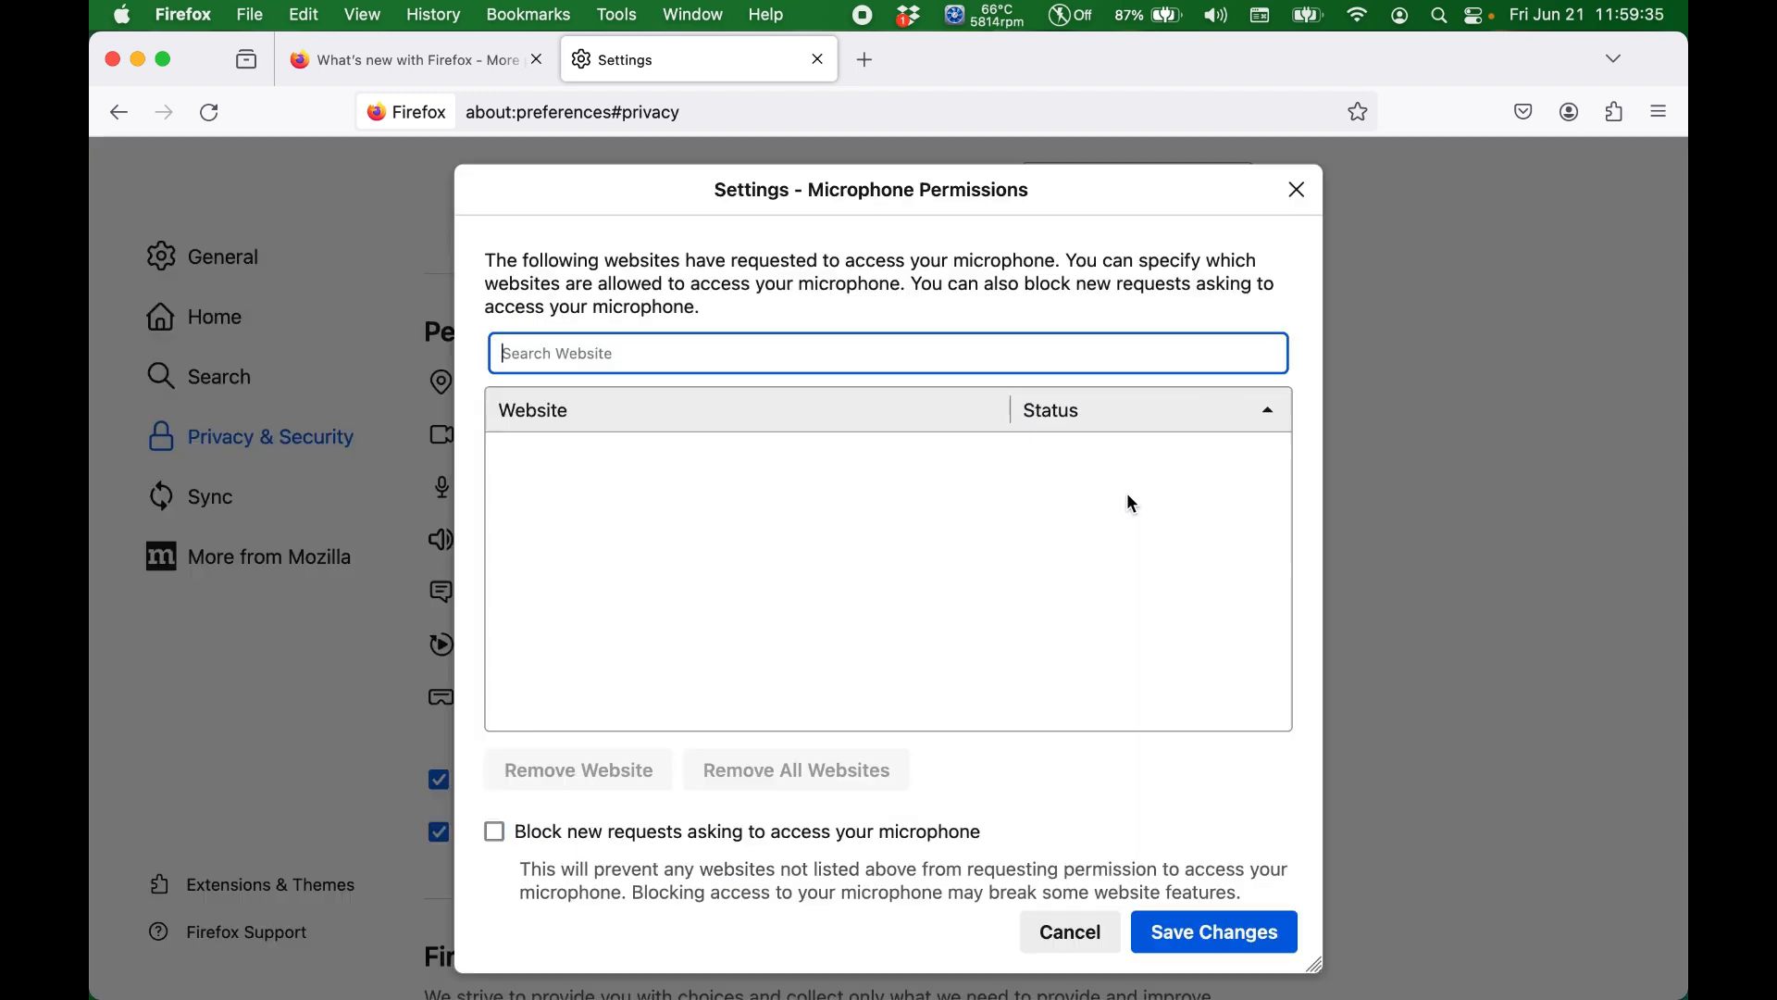
{"action": "key", "text": "Escape"}
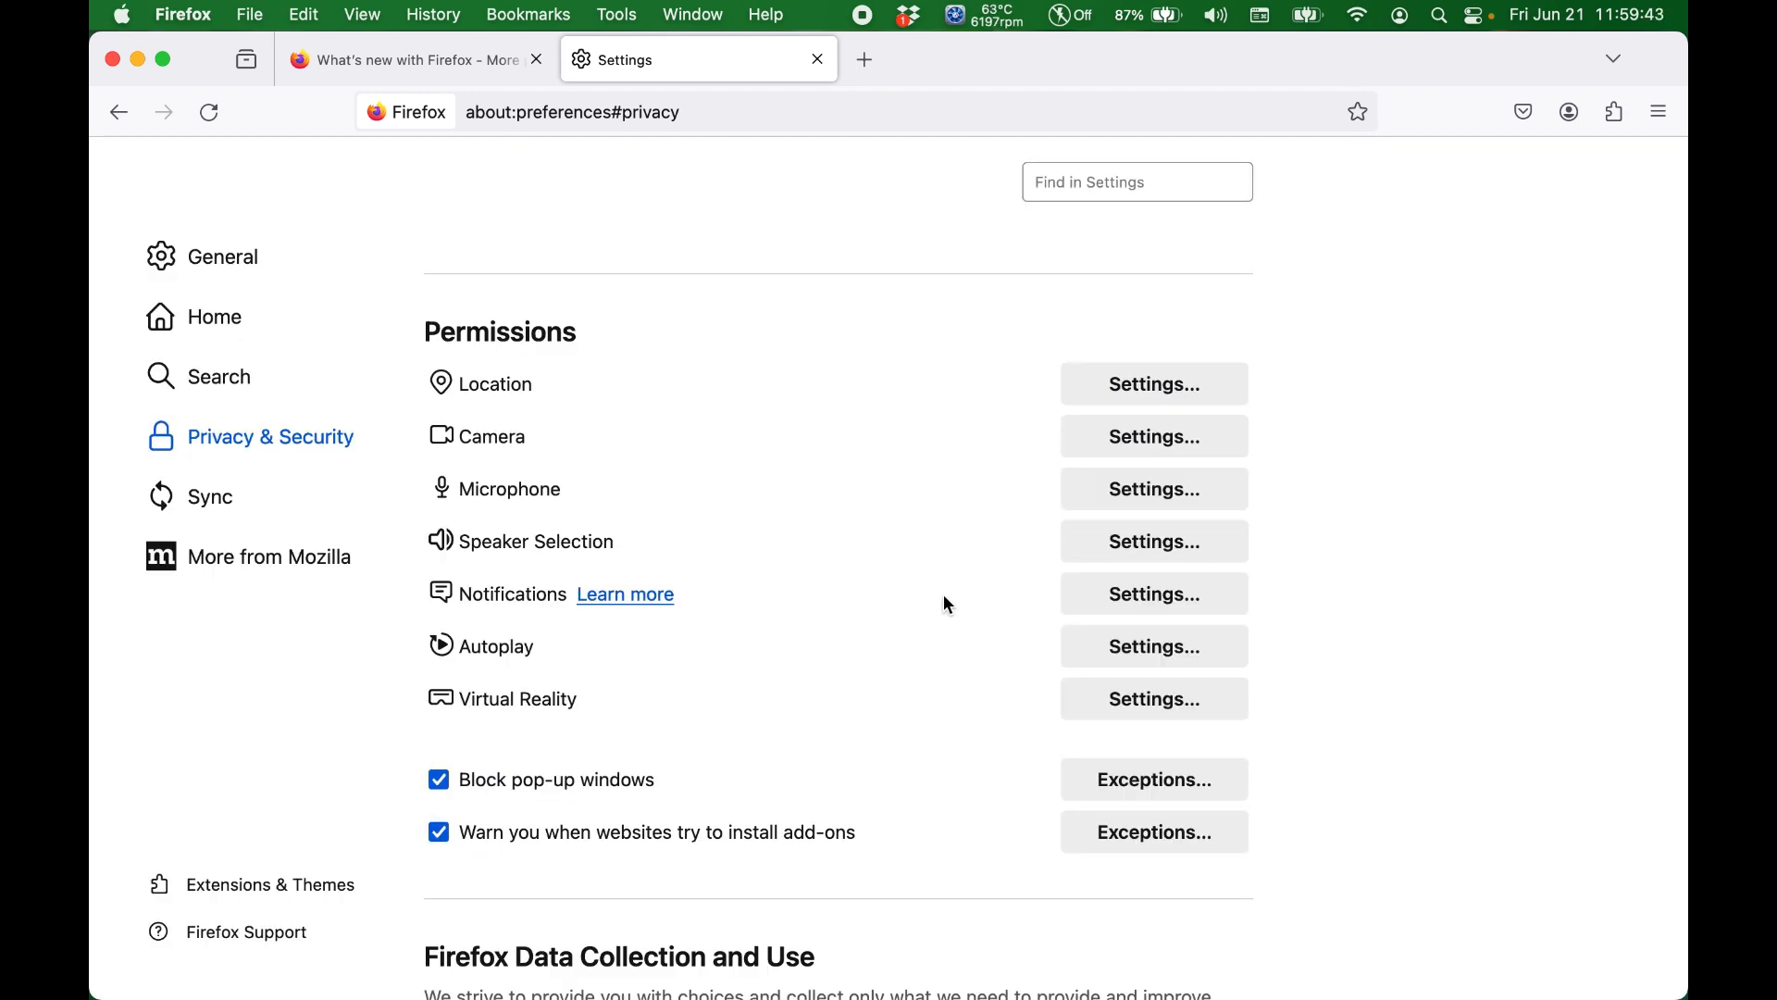
{"action": "left_click", "coordinate": [1111, 550]}
{"action": "left_click", "coordinate": [1069, 886]}
{"action": "left_click", "coordinate": [1150, 611]}
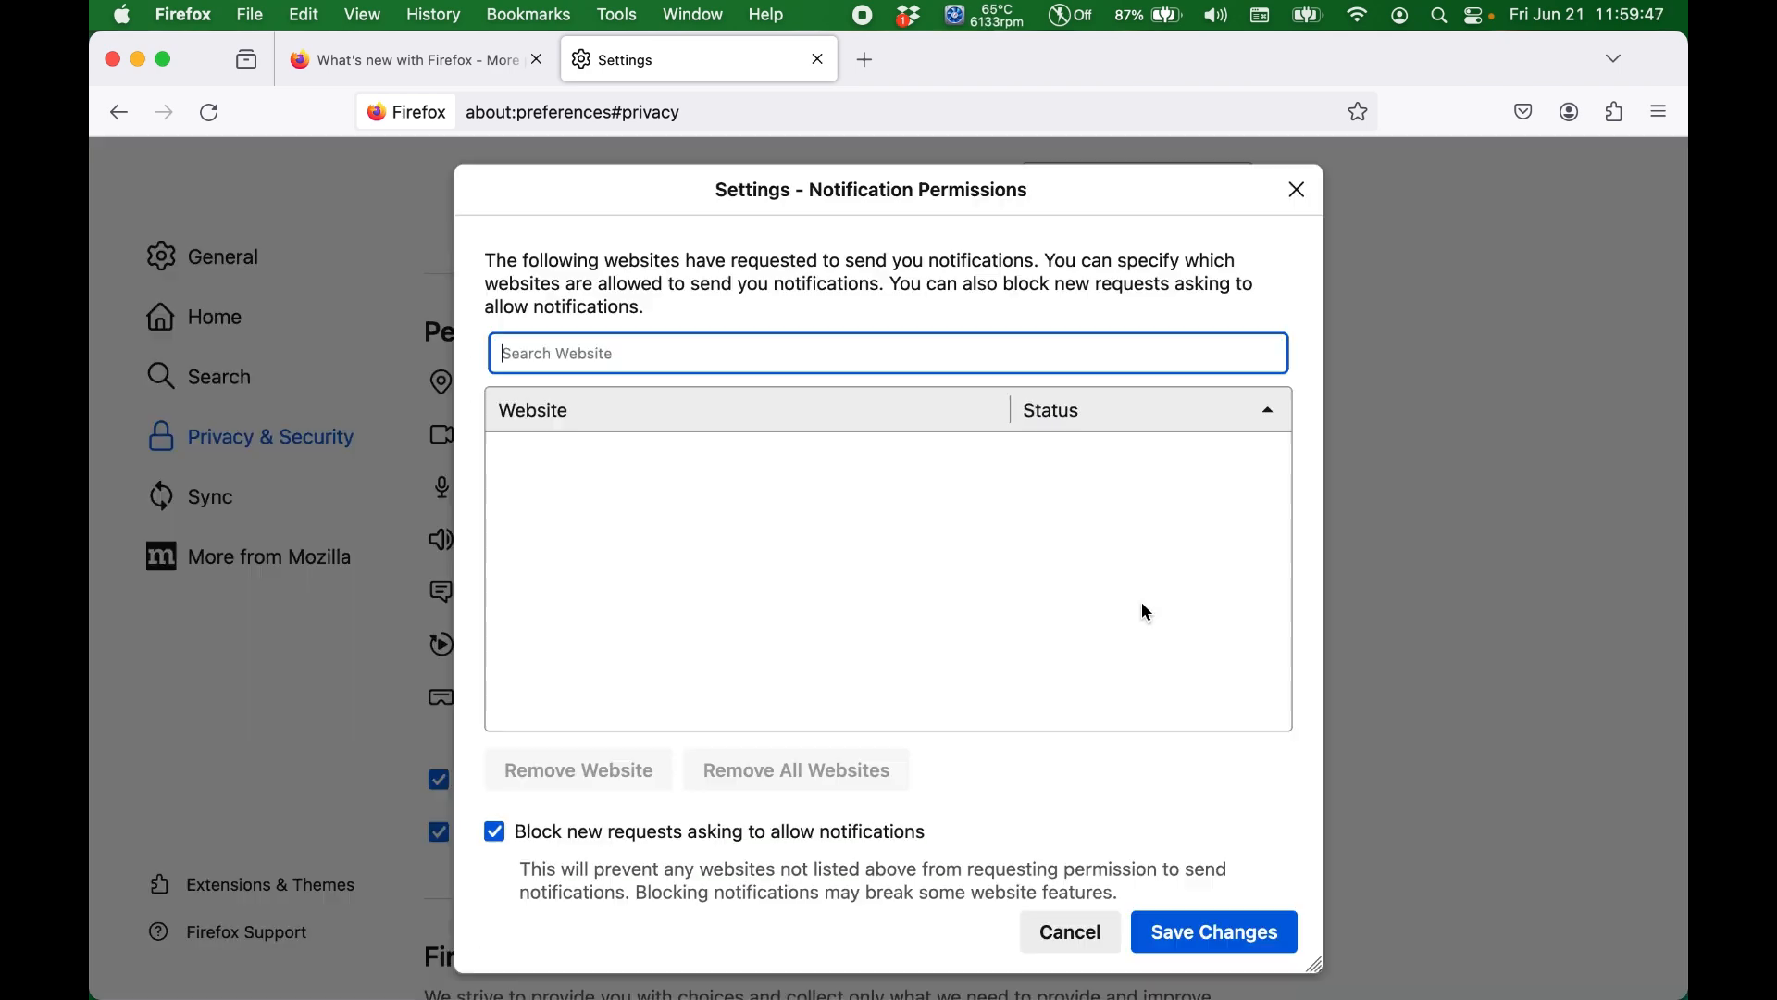
{"action": "left_click", "coordinate": [1053, 934]}
Step: Set the autoplay default for all websites to Block Audio and Video and save the change
{"action": "left_click", "coordinate": [1120, 665]}
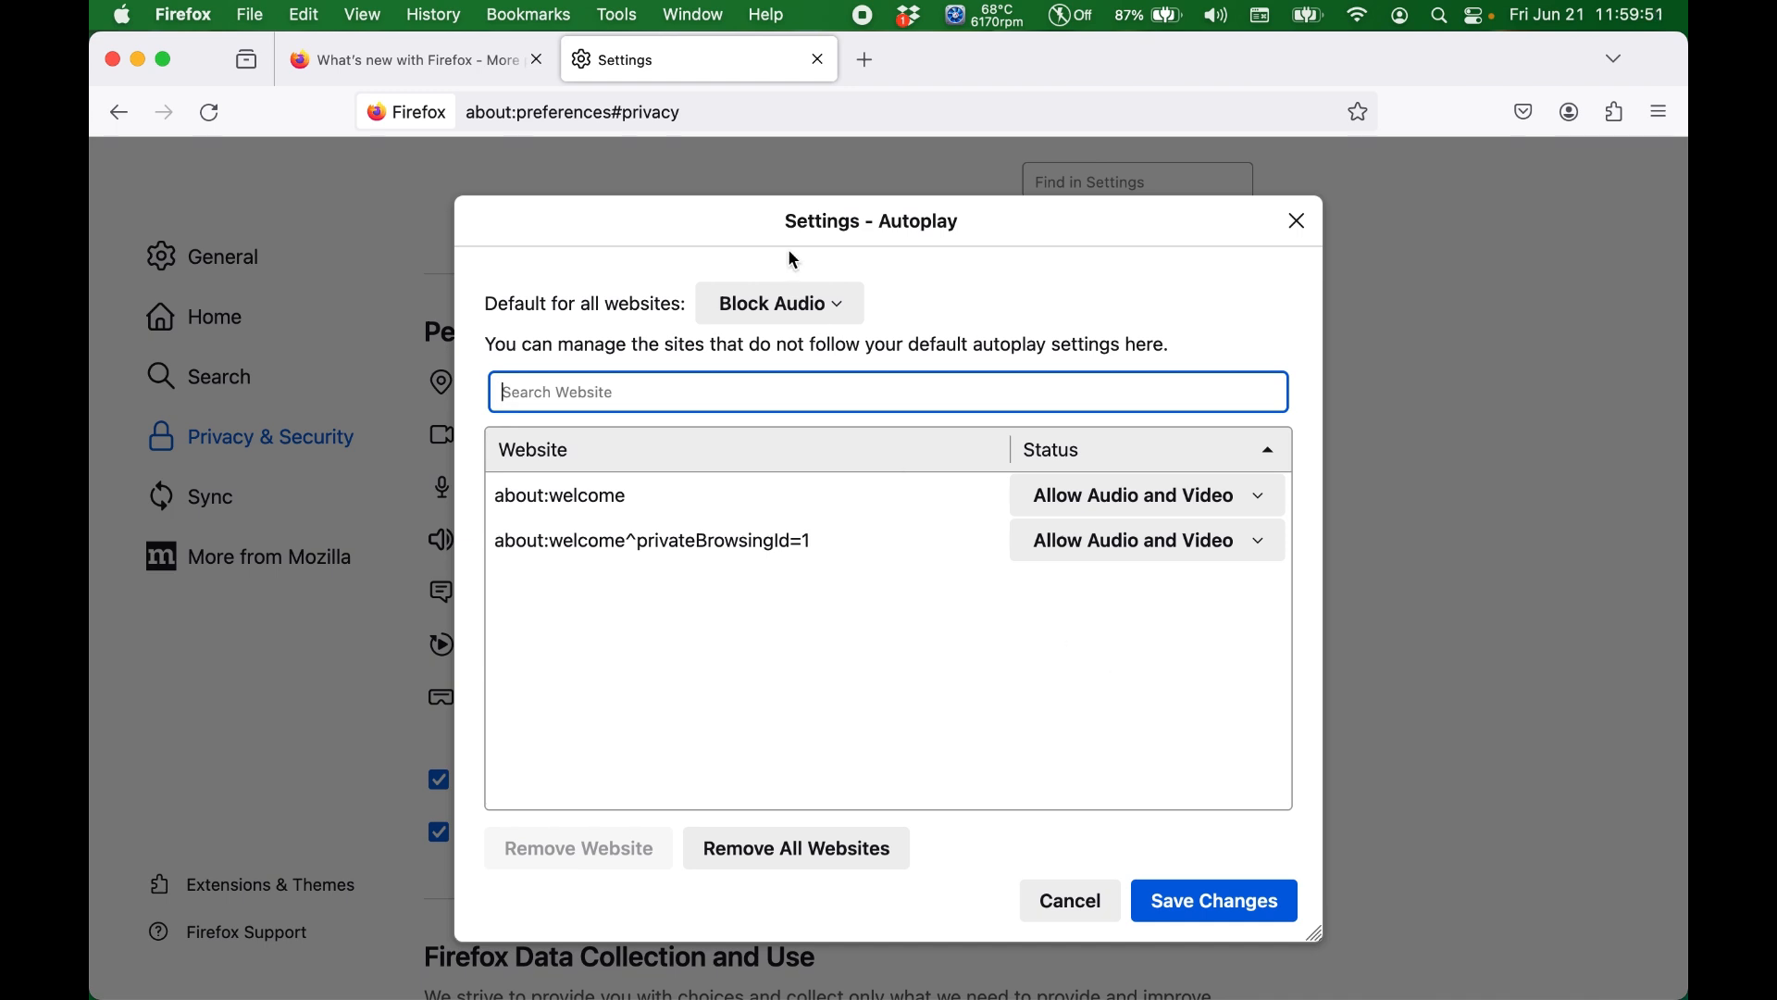
{"action": "left_click", "coordinate": [800, 318]}
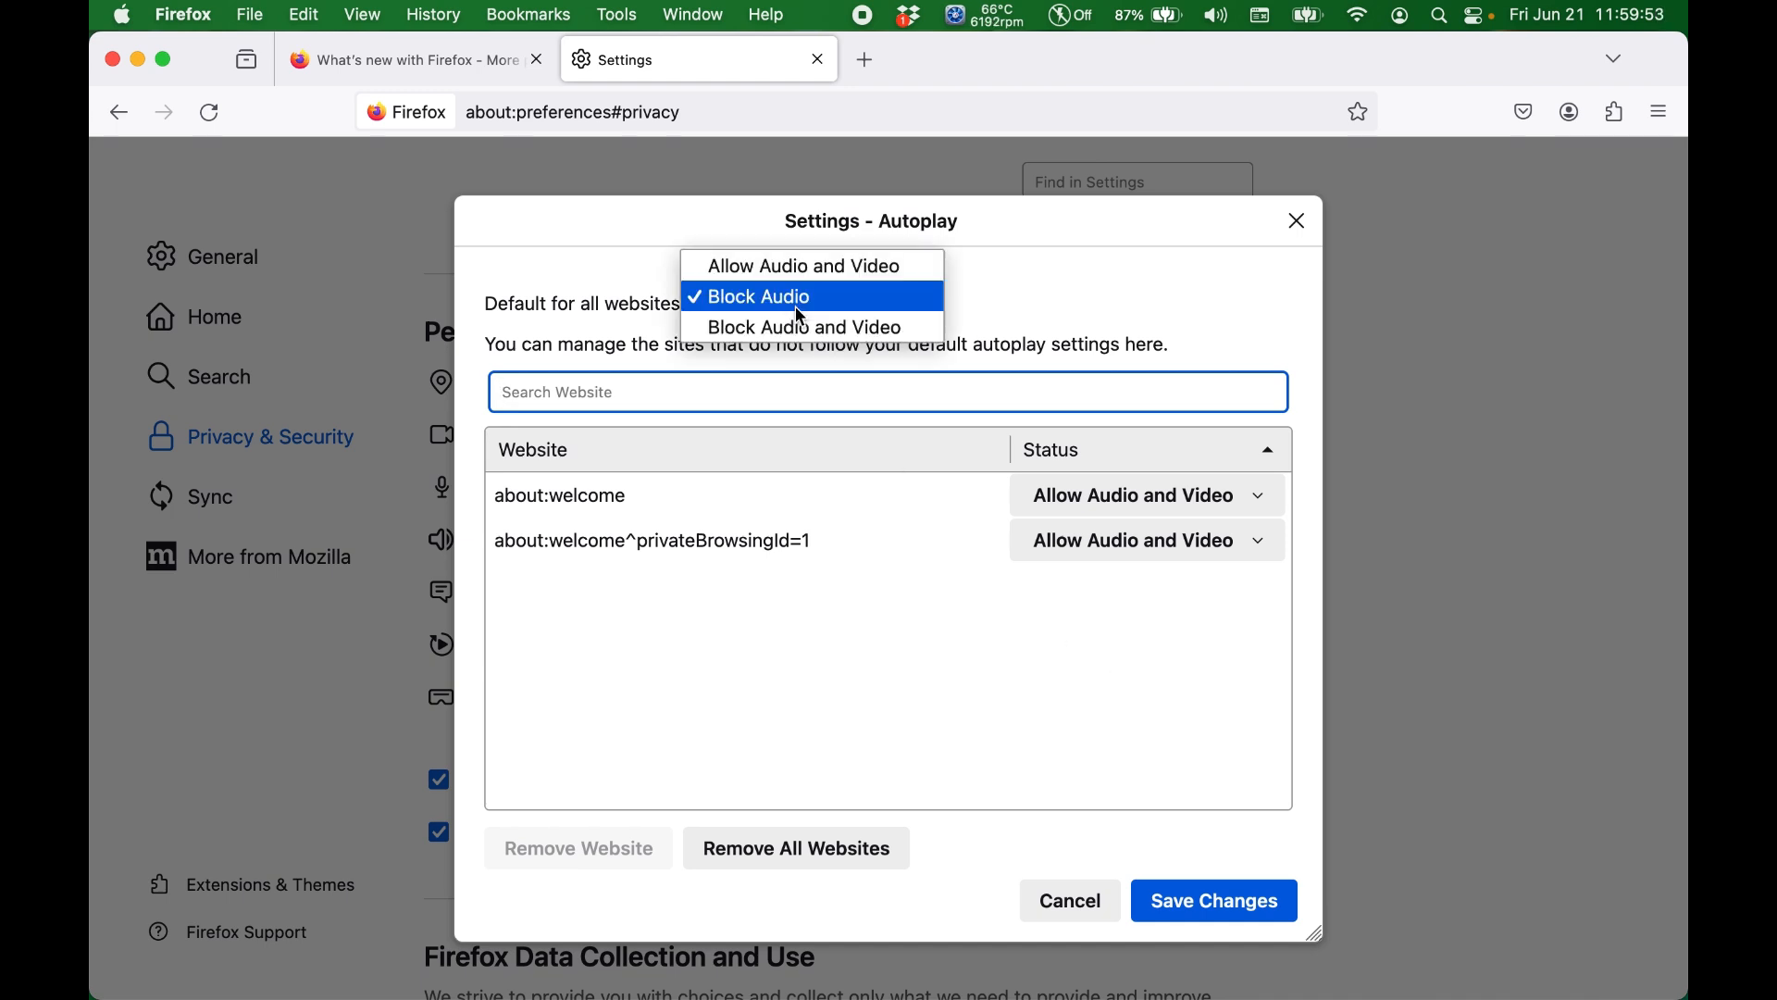
{"action": "left_click", "coordinate": [812, 330]}
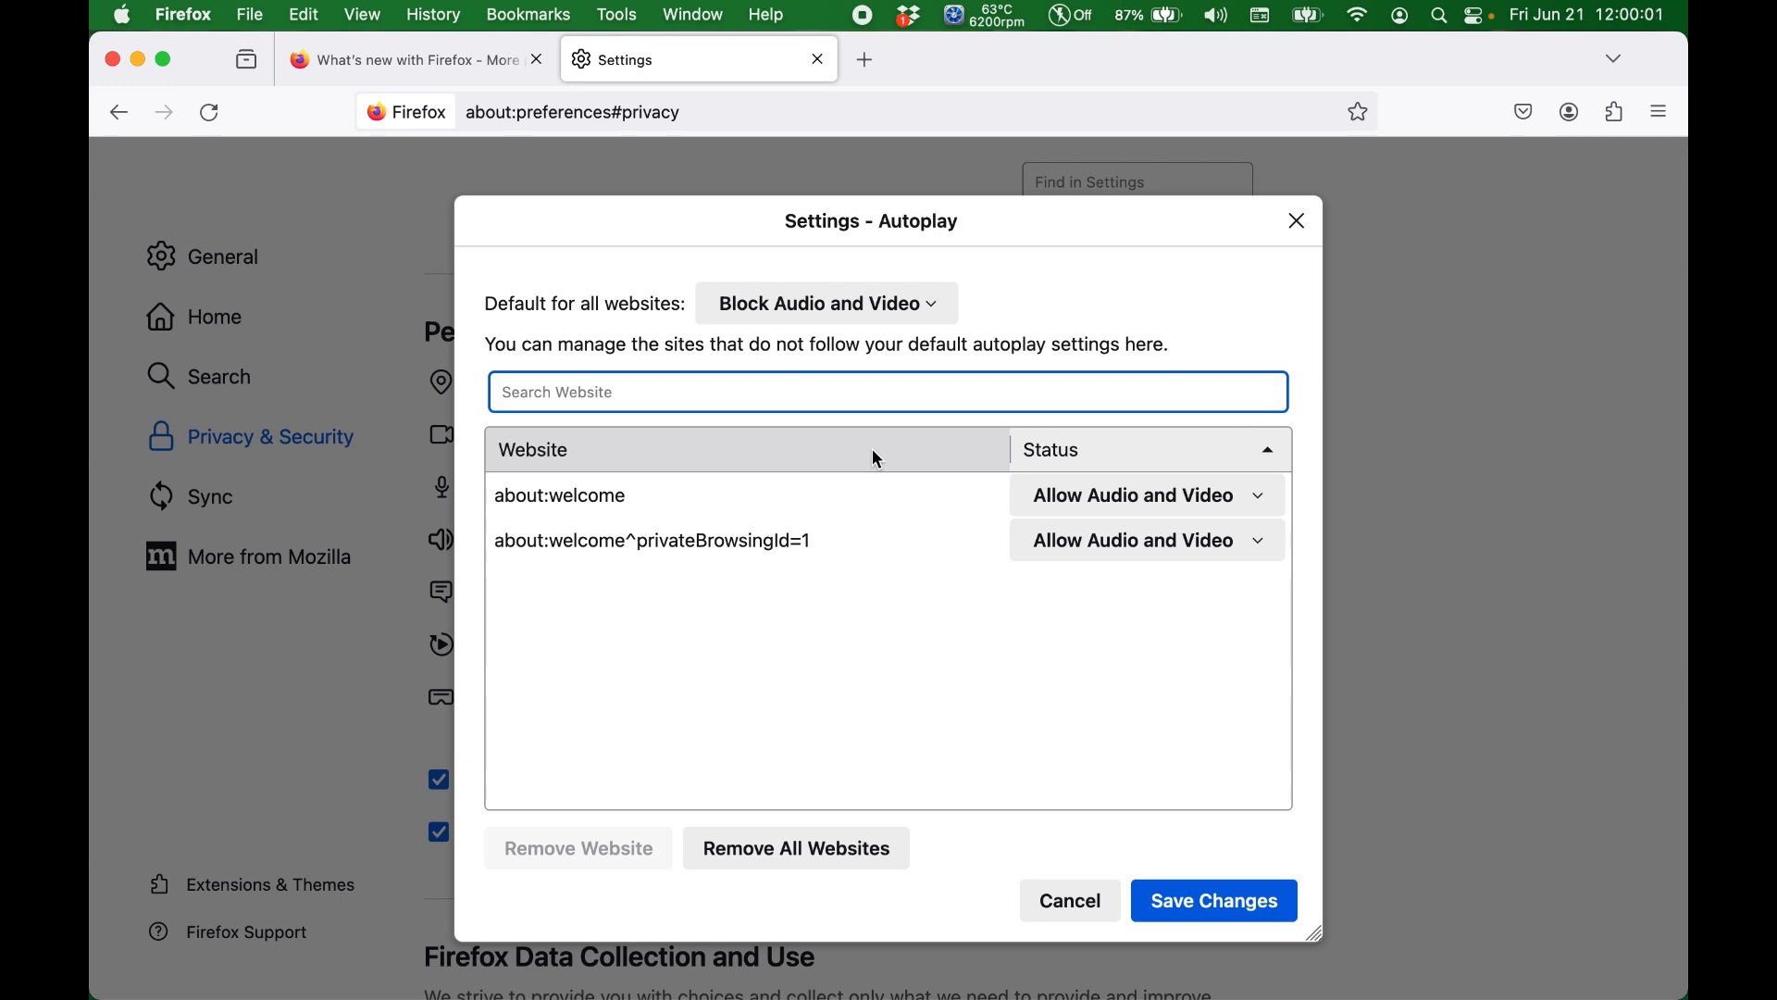
{"action": "left_click", "coordinate": [1226, 905]}
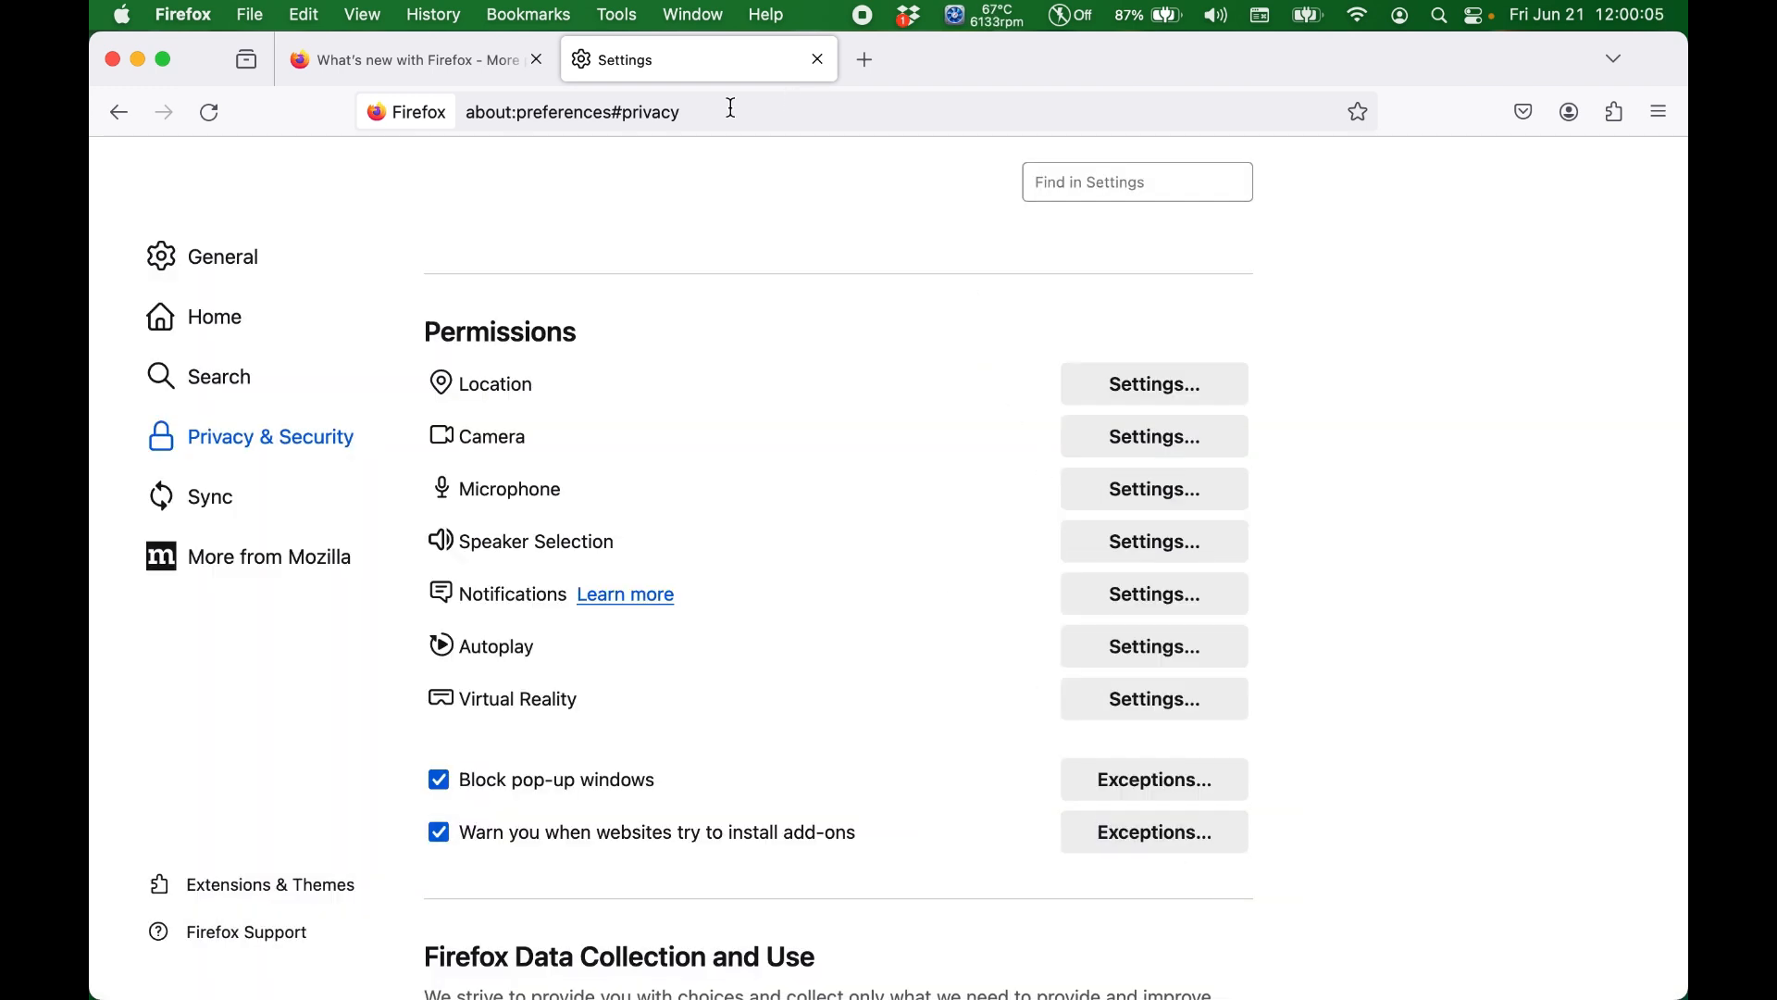
Step: Look through the What's new with Firefox page, and reopen the autoplay permissions in Settings to examine the listed websites
{"action": "left_click", "coordinate": [494, 74]}
{"action": "scroll", "coordinate": [735, 435], "scroll_direction": "down", "scroll_amount": 20}
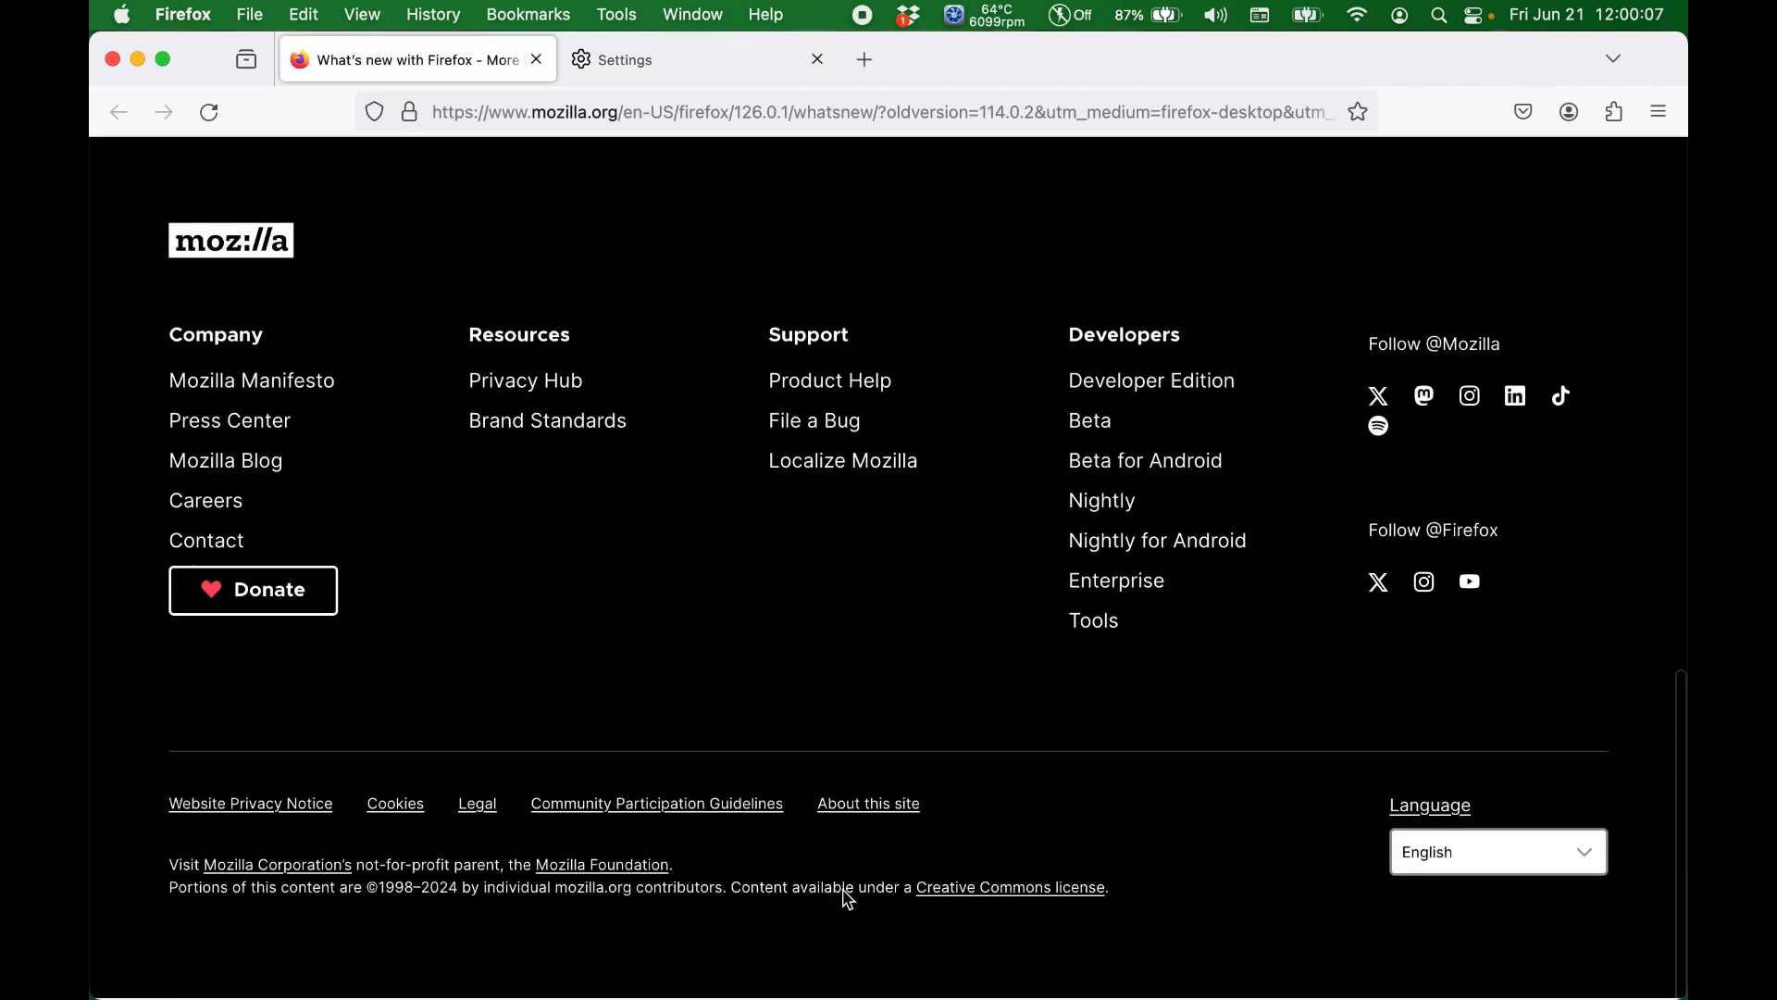
{"action": "scroll", "coordinate": [887, 836], "scroll_direction": "up", "scroll_amount": 20}
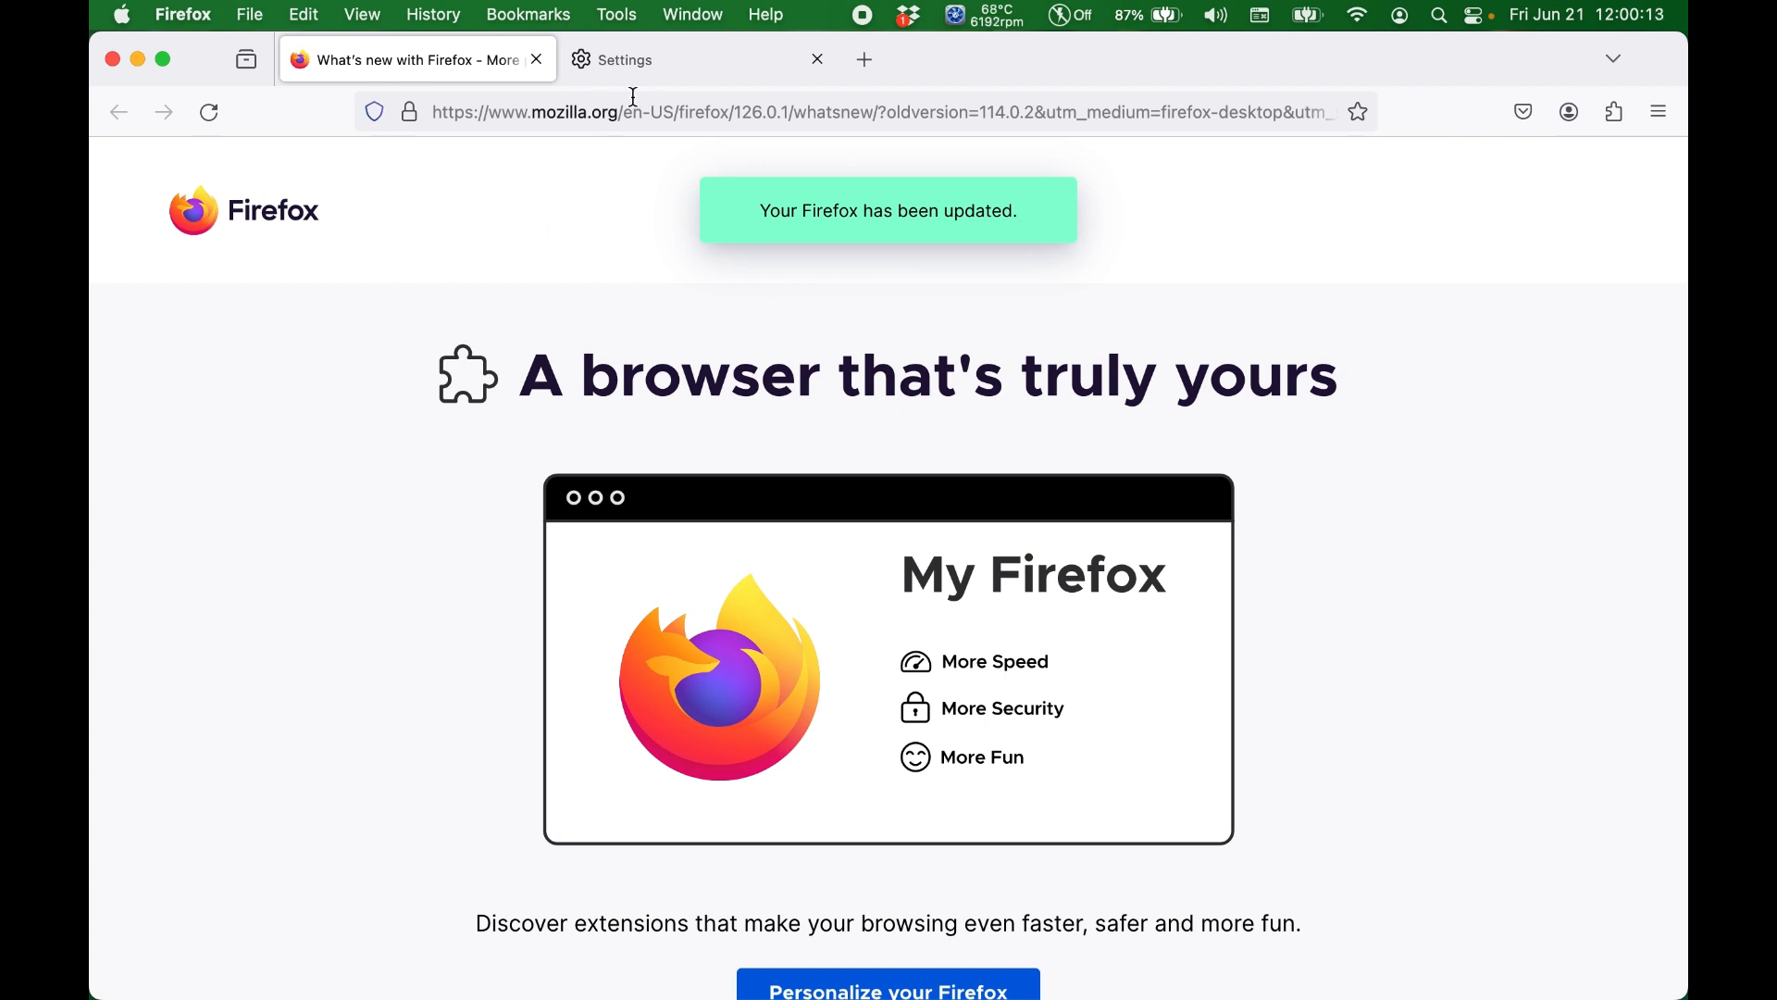
{"action": "left_click", "coordinate": [654, 63]}
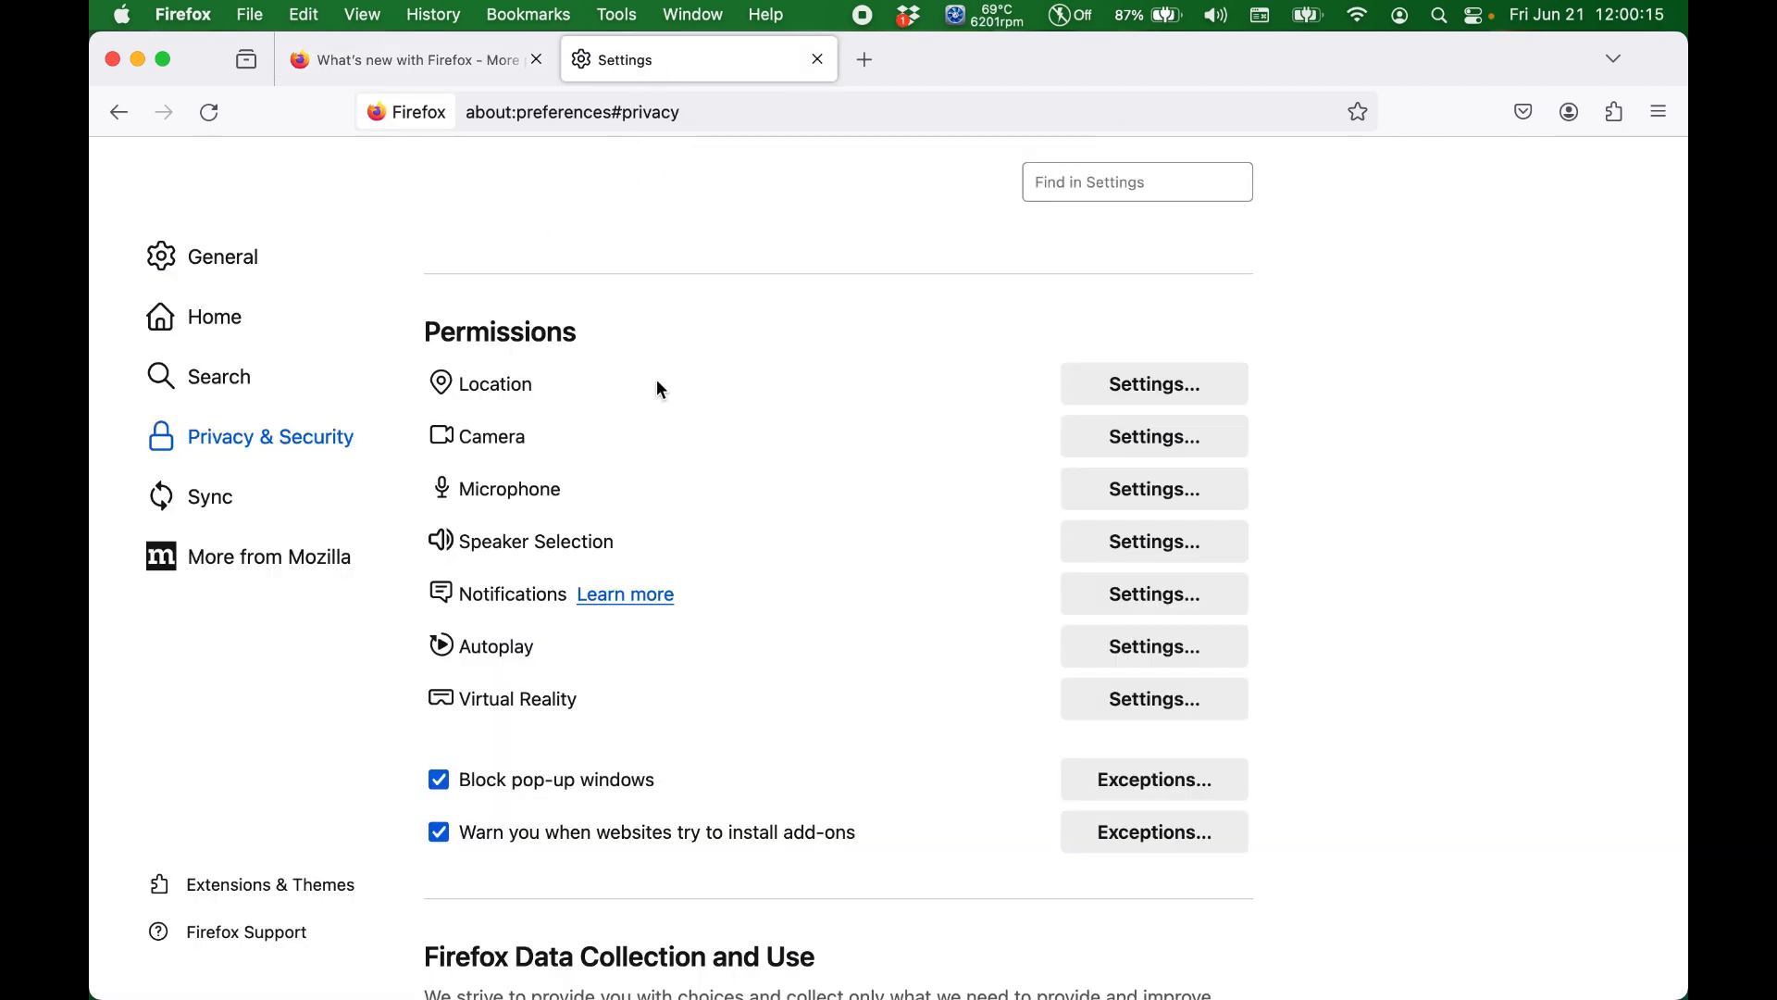
{"action": "left_click", "coordinate": [1103, 643]}
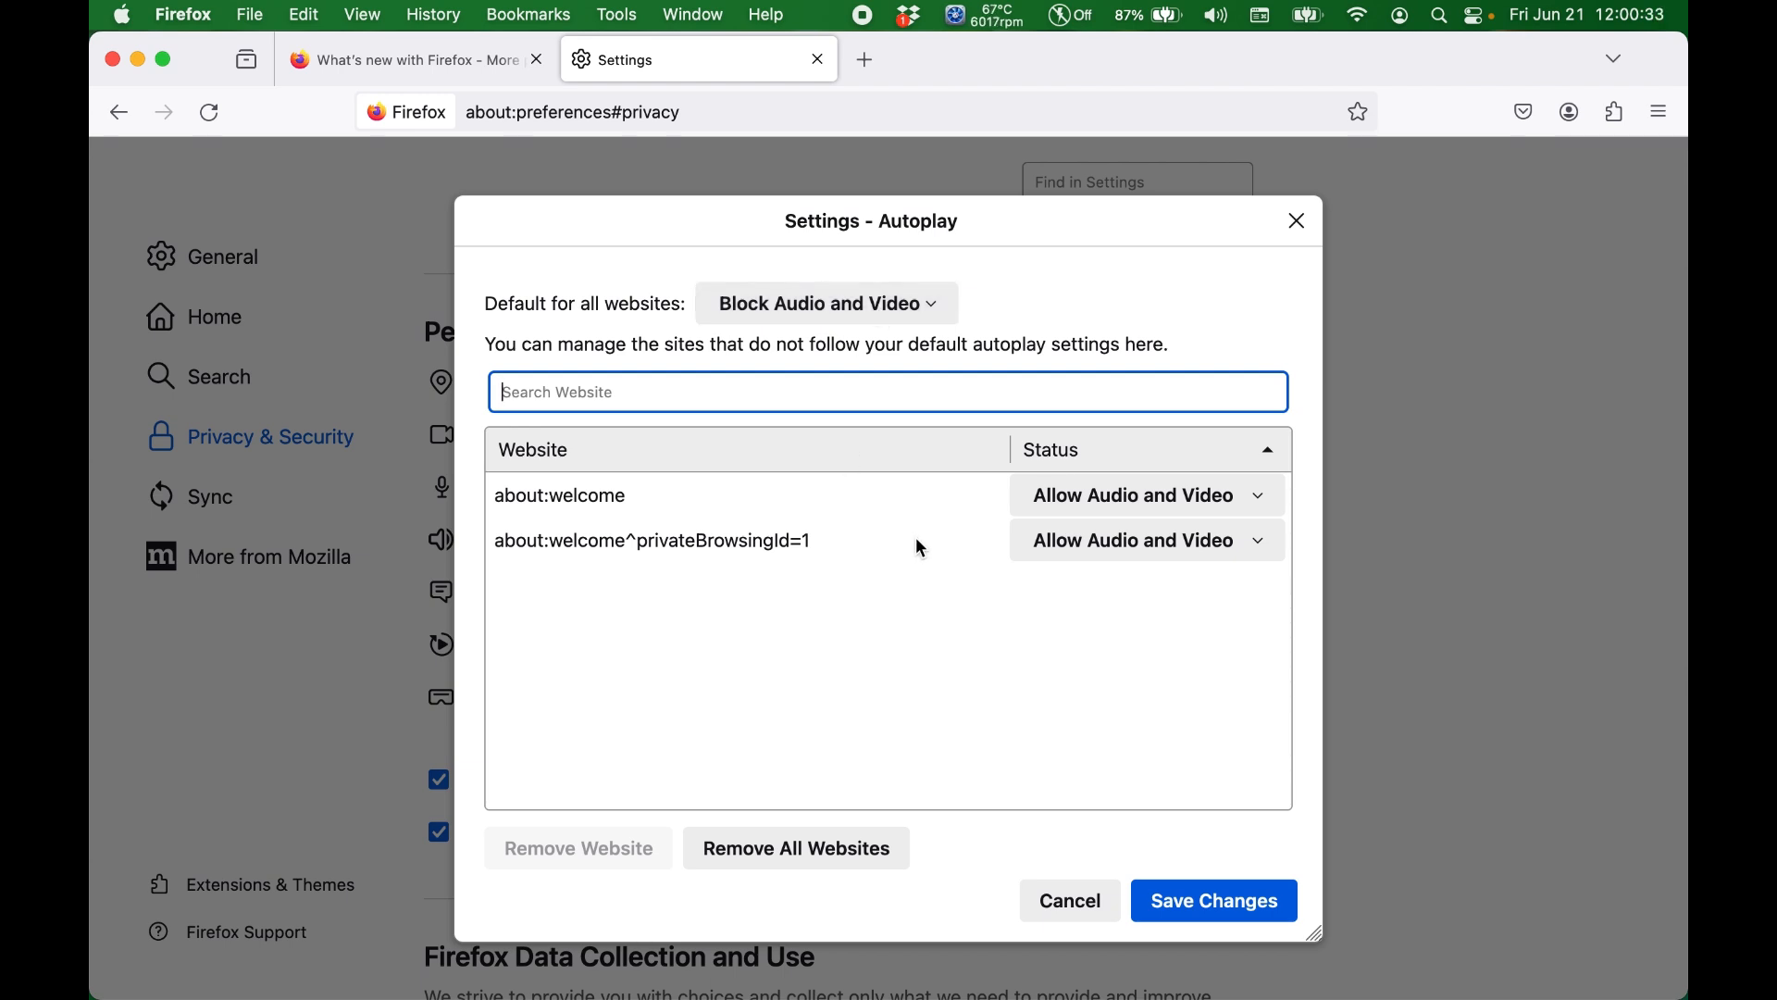
Step: Try to remove all websites from the autoplay exceptions and save, reopening the list to repeat the removal twice
{"action": "left_click", "coordinate": [648, 504]}
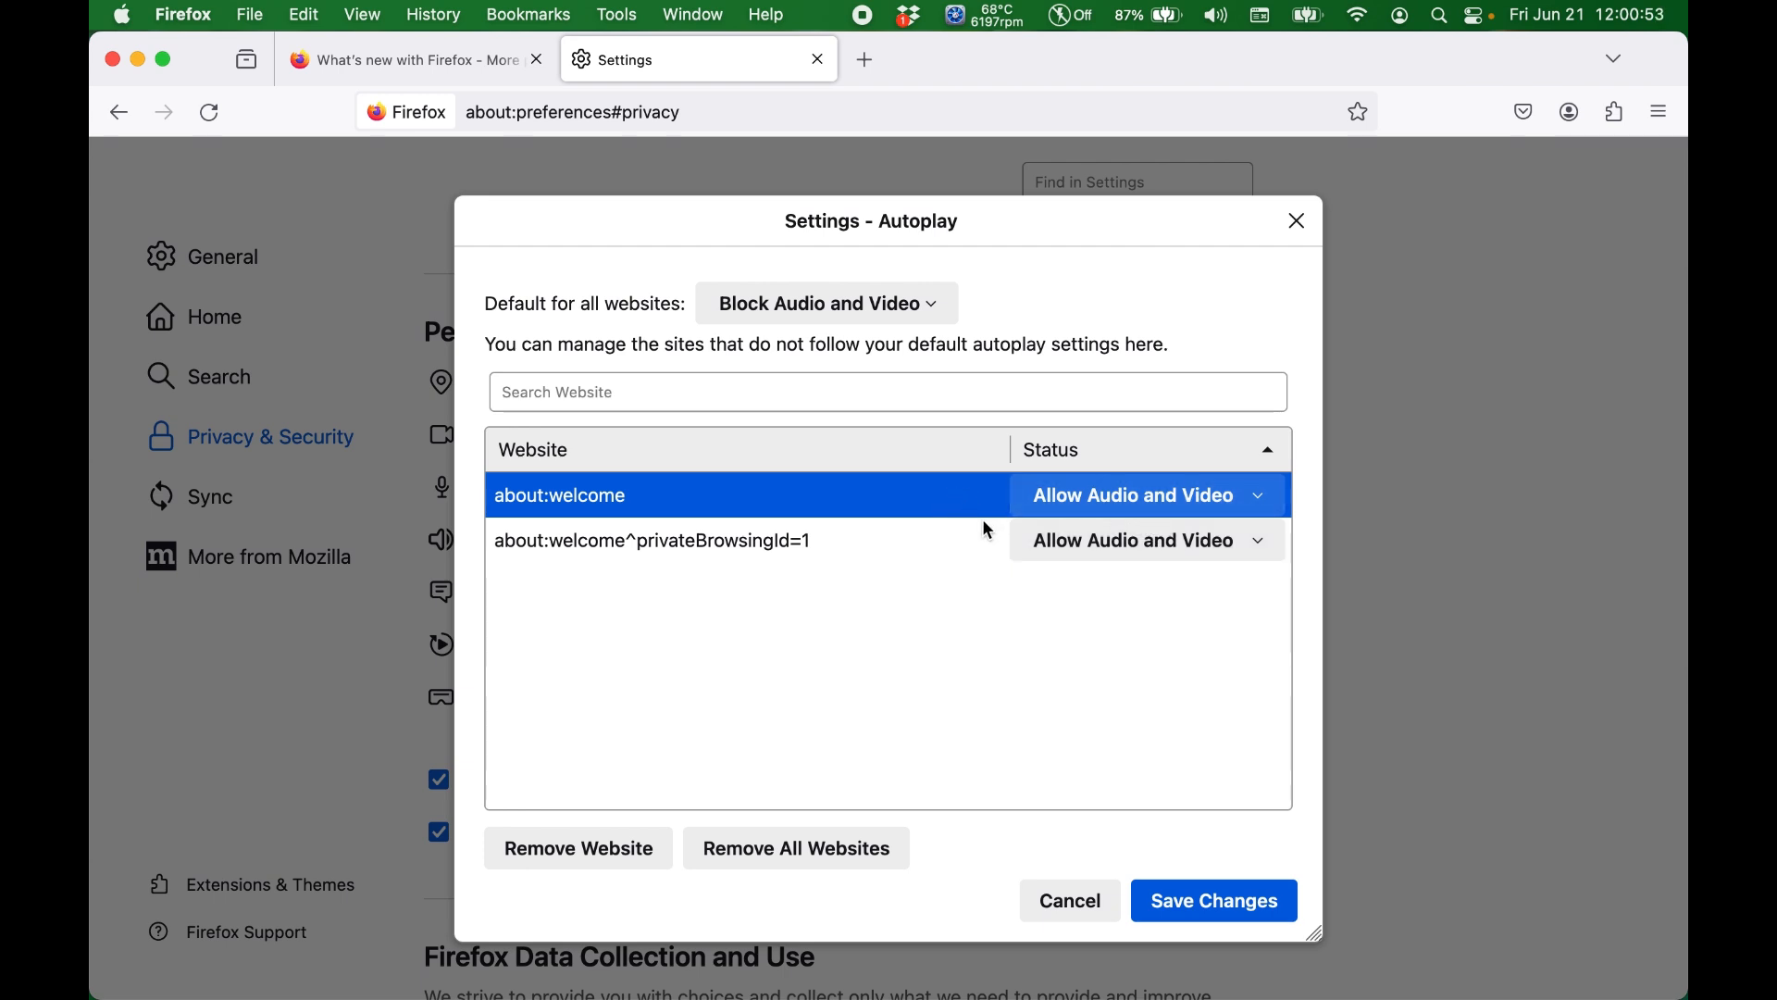
{"action": "left_click", "coordinate": [793, 845]}
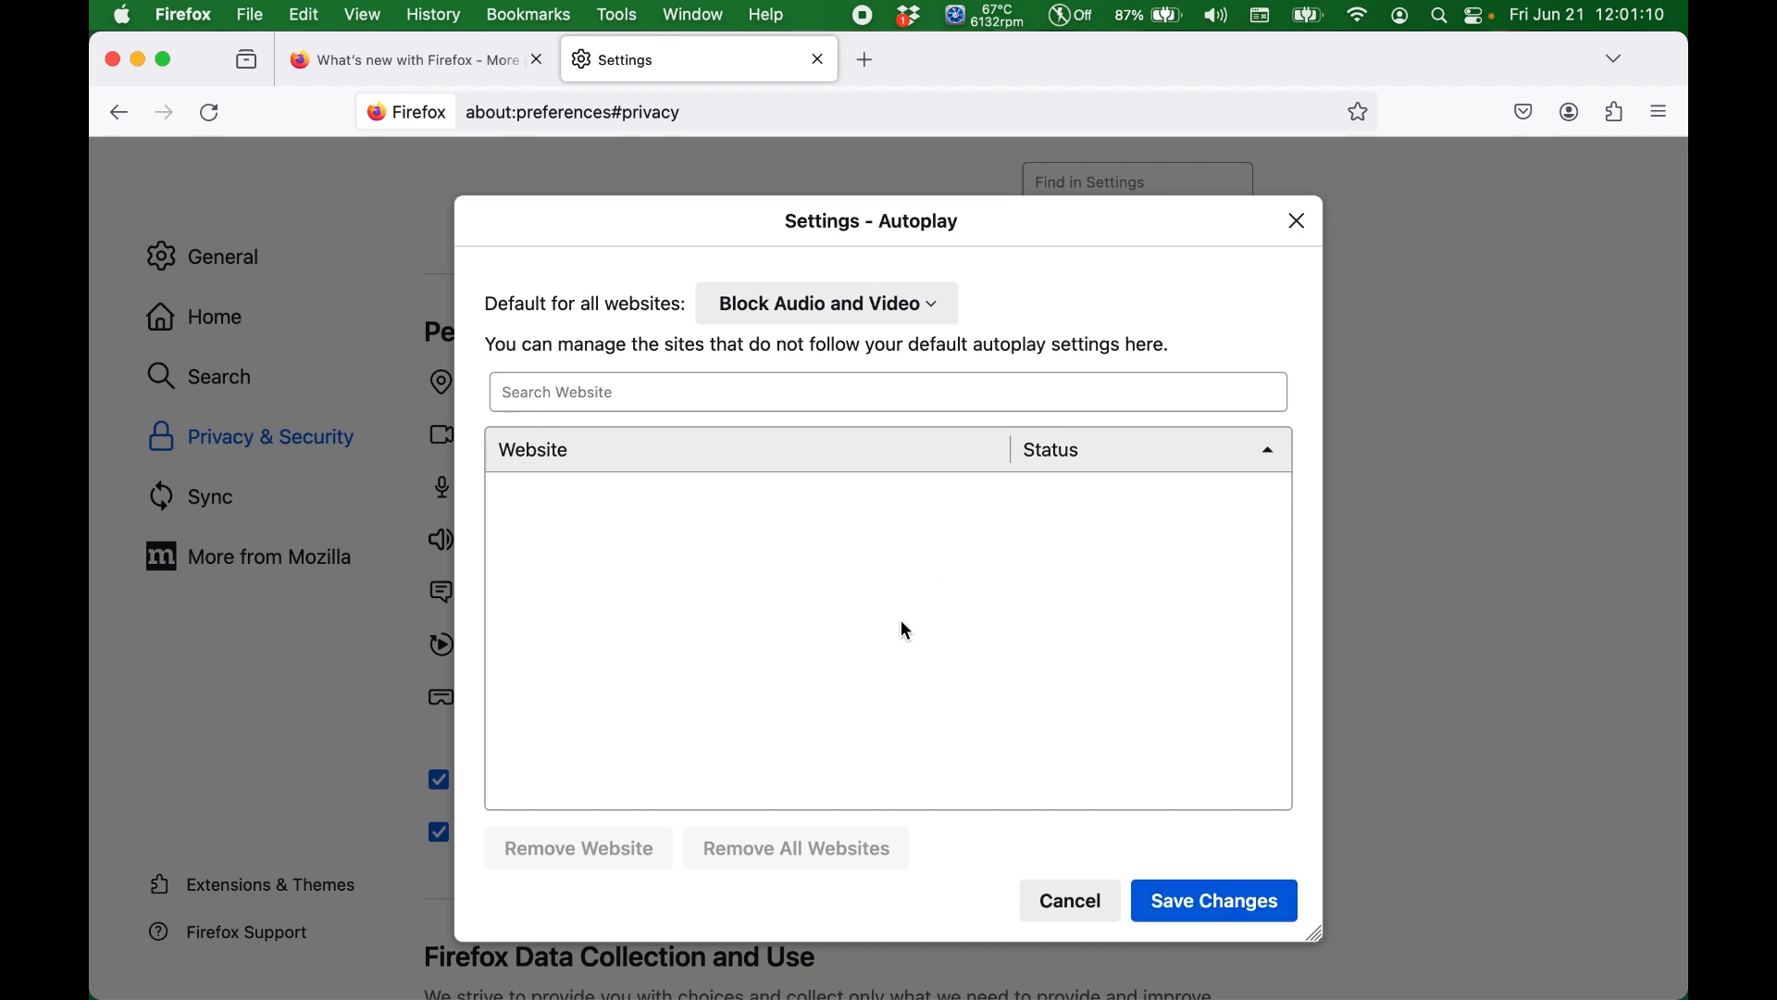
{"action": "left_click", "coordinate": [1194, 900]}
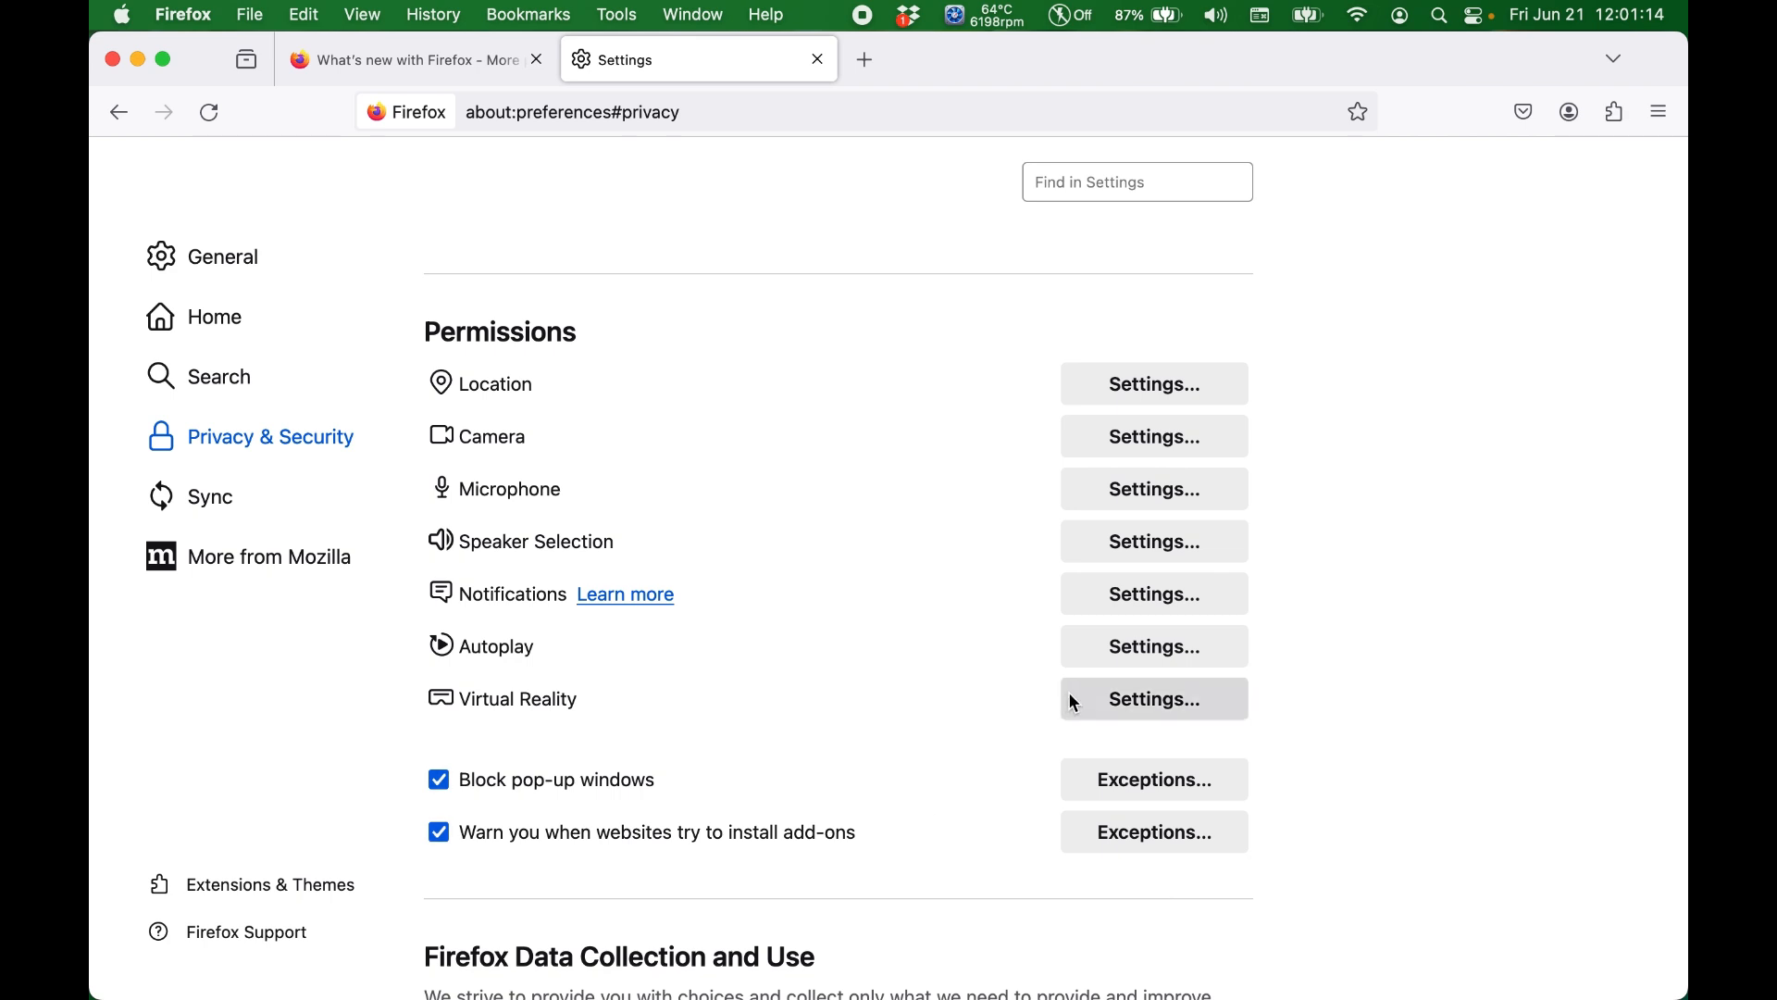
{"action": "left_click", "coordinate": [1119, 652]}
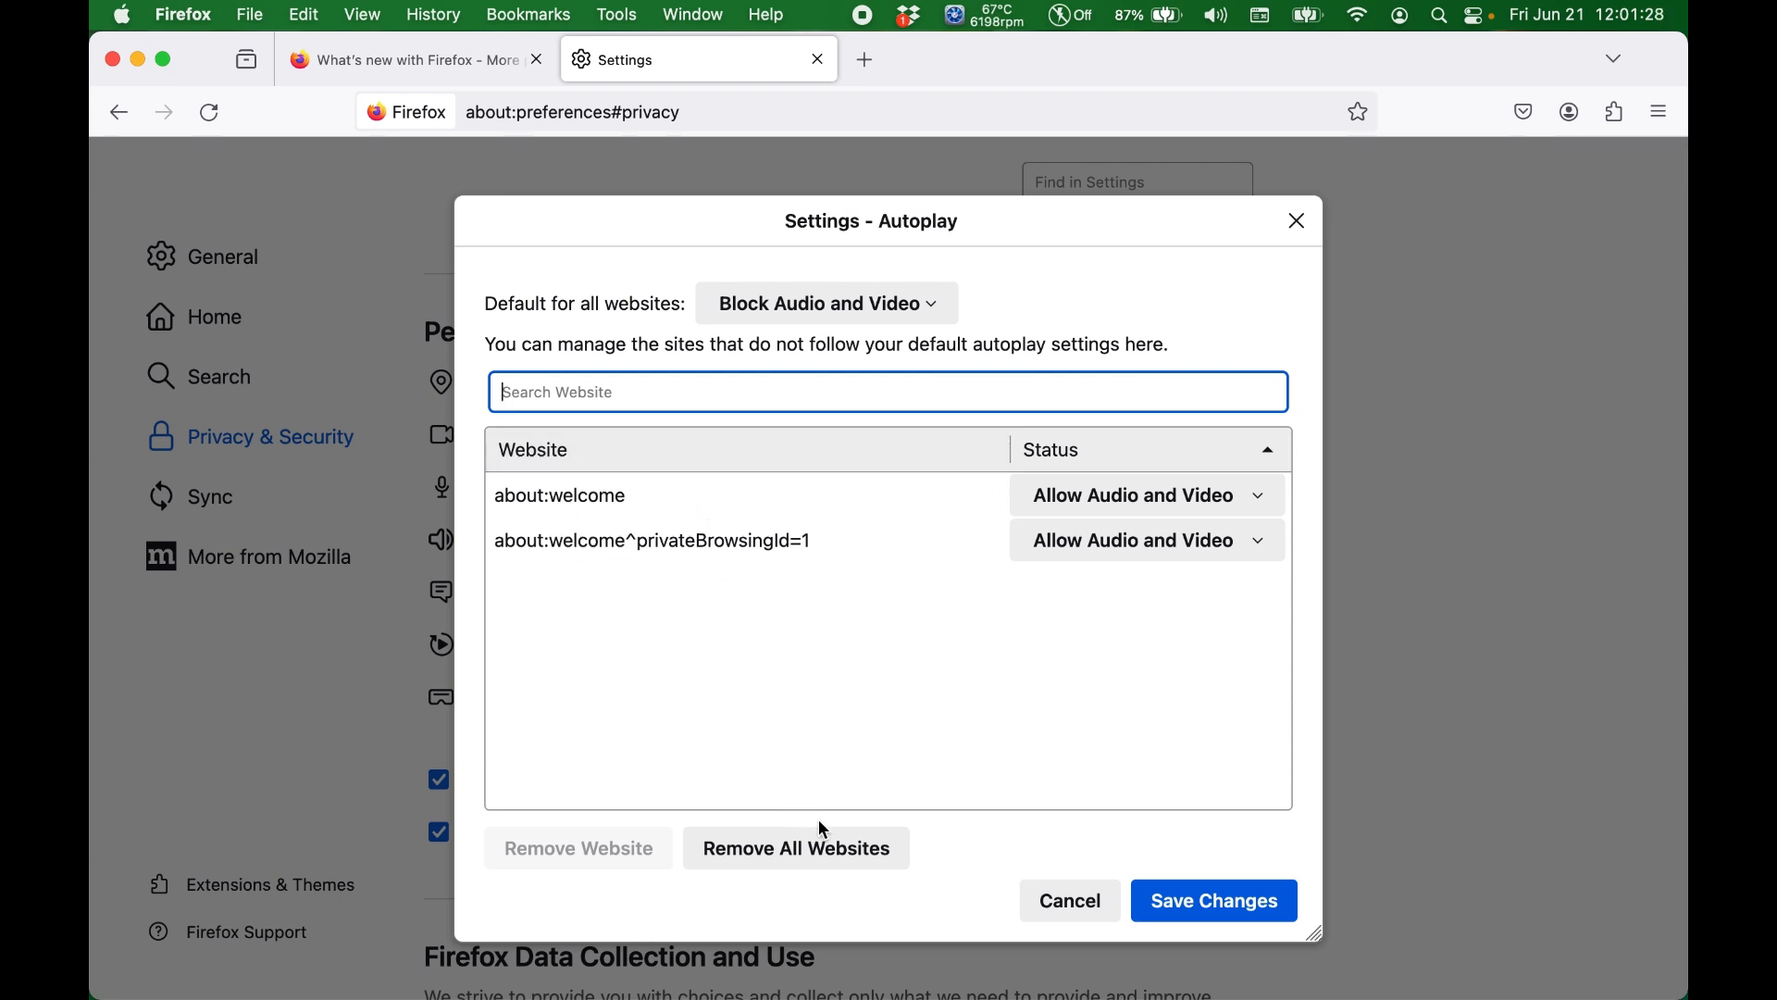
{"action": "left_click", "coordinate": [793, 856]}
{"action": "left_click", "coordinate": [1156, 913]}
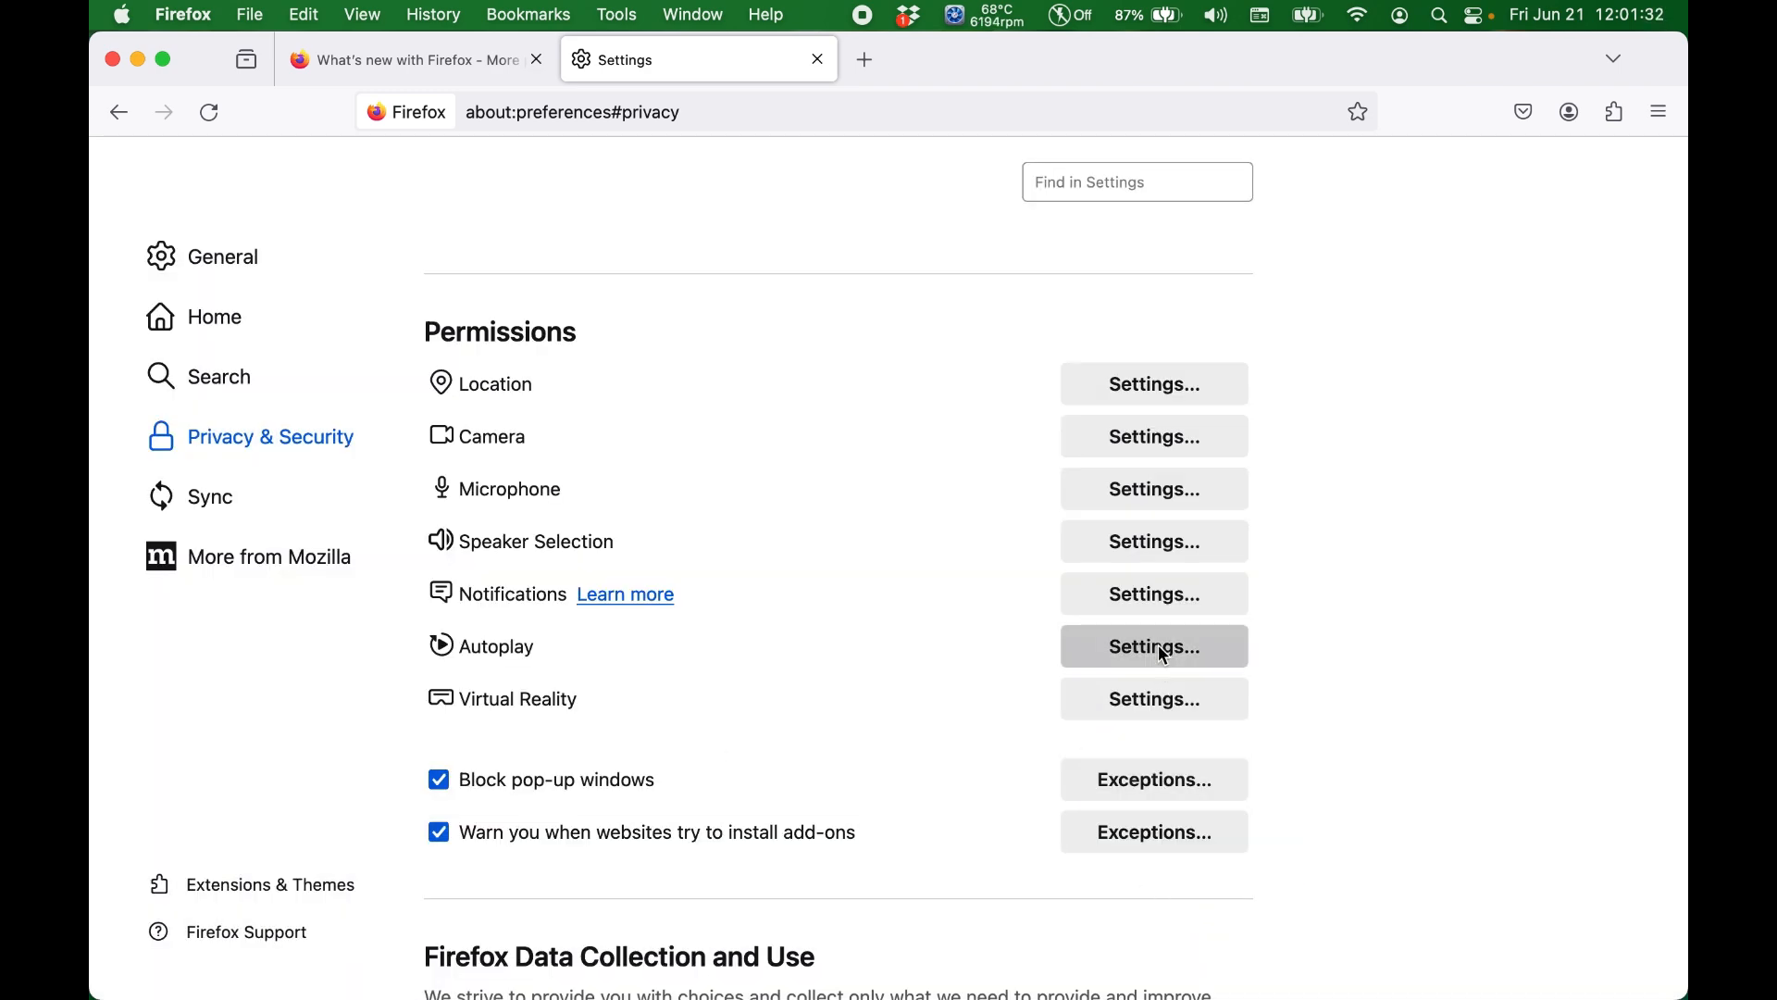
{"action": "left_click", "coordinate": [1165, 655]}
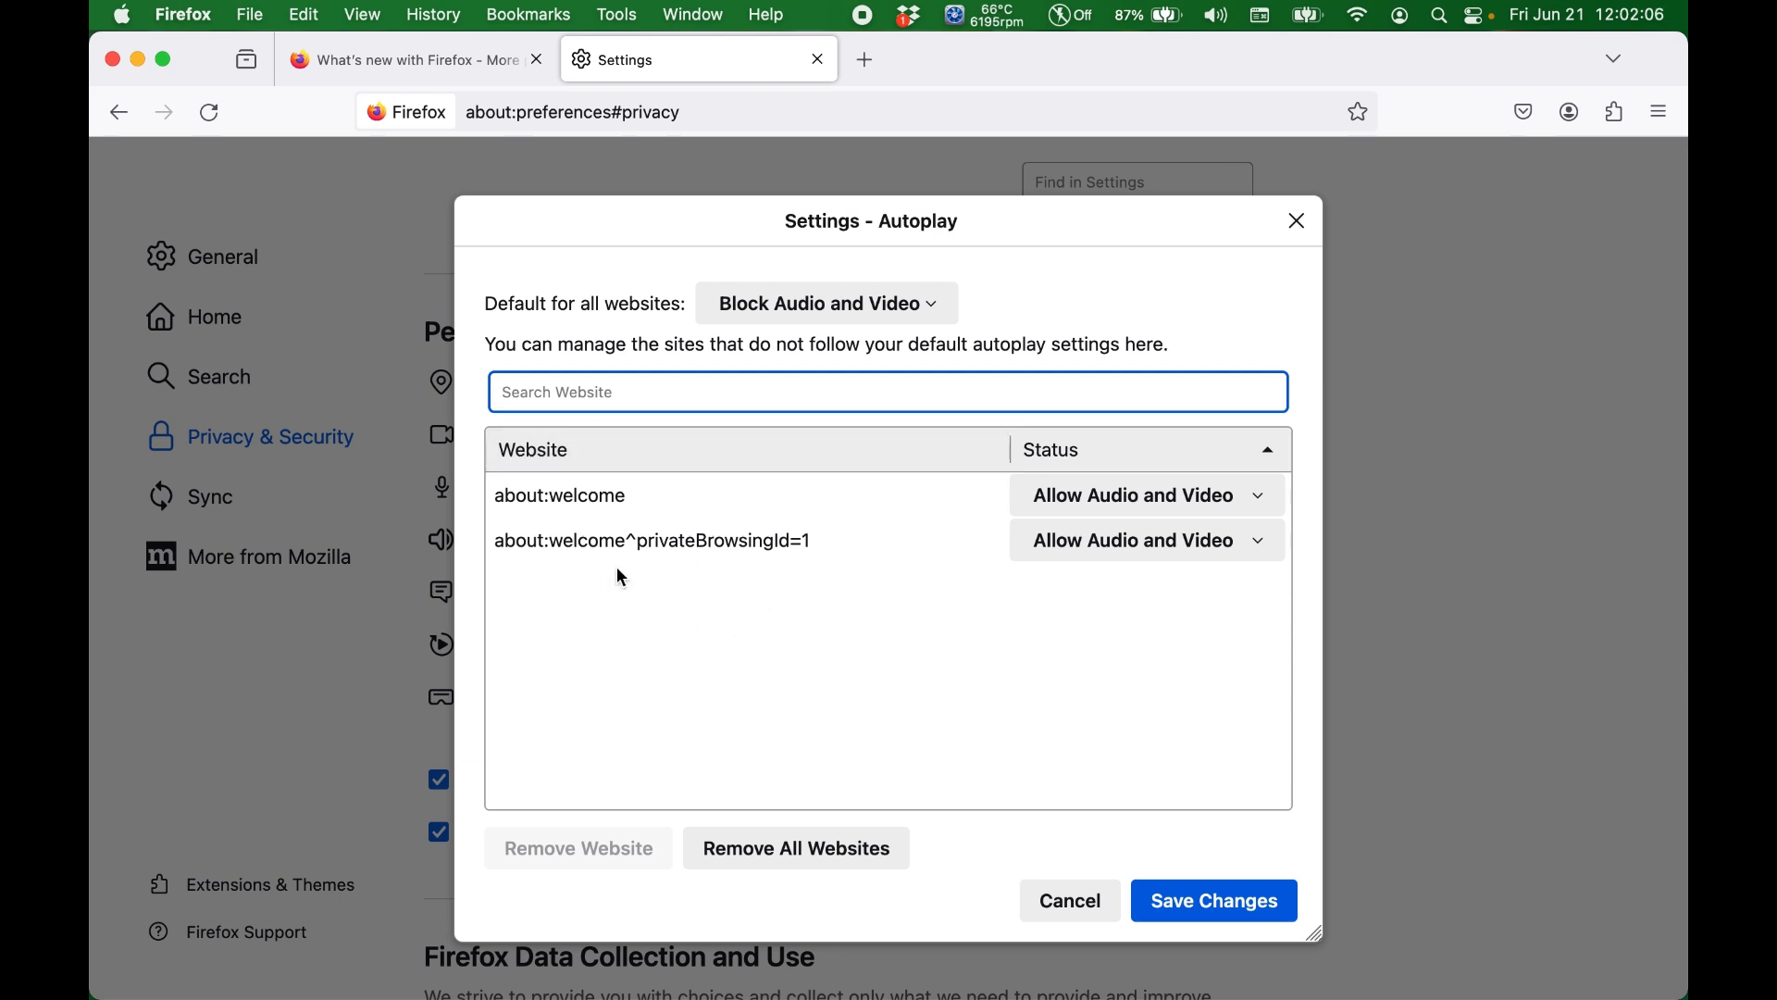
{"action": "left_click", "coordinate": [870, 859]}
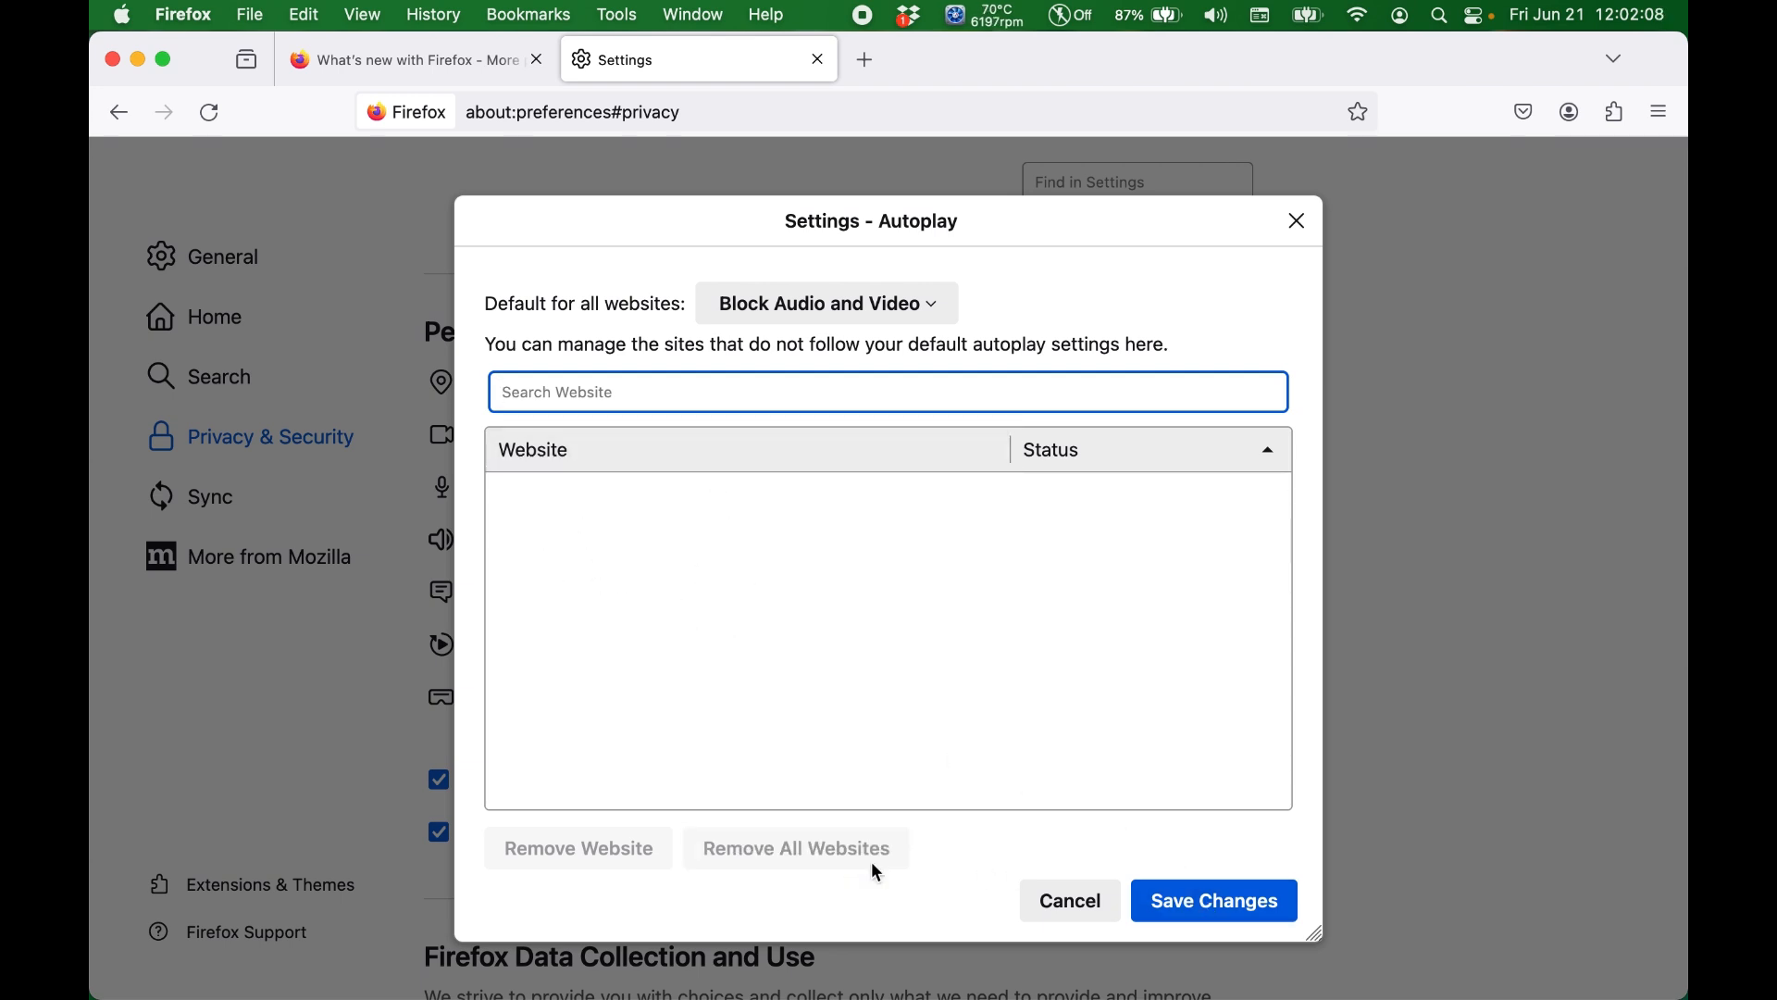
{"action": "left_click", "coordinate": [1200, 909]}
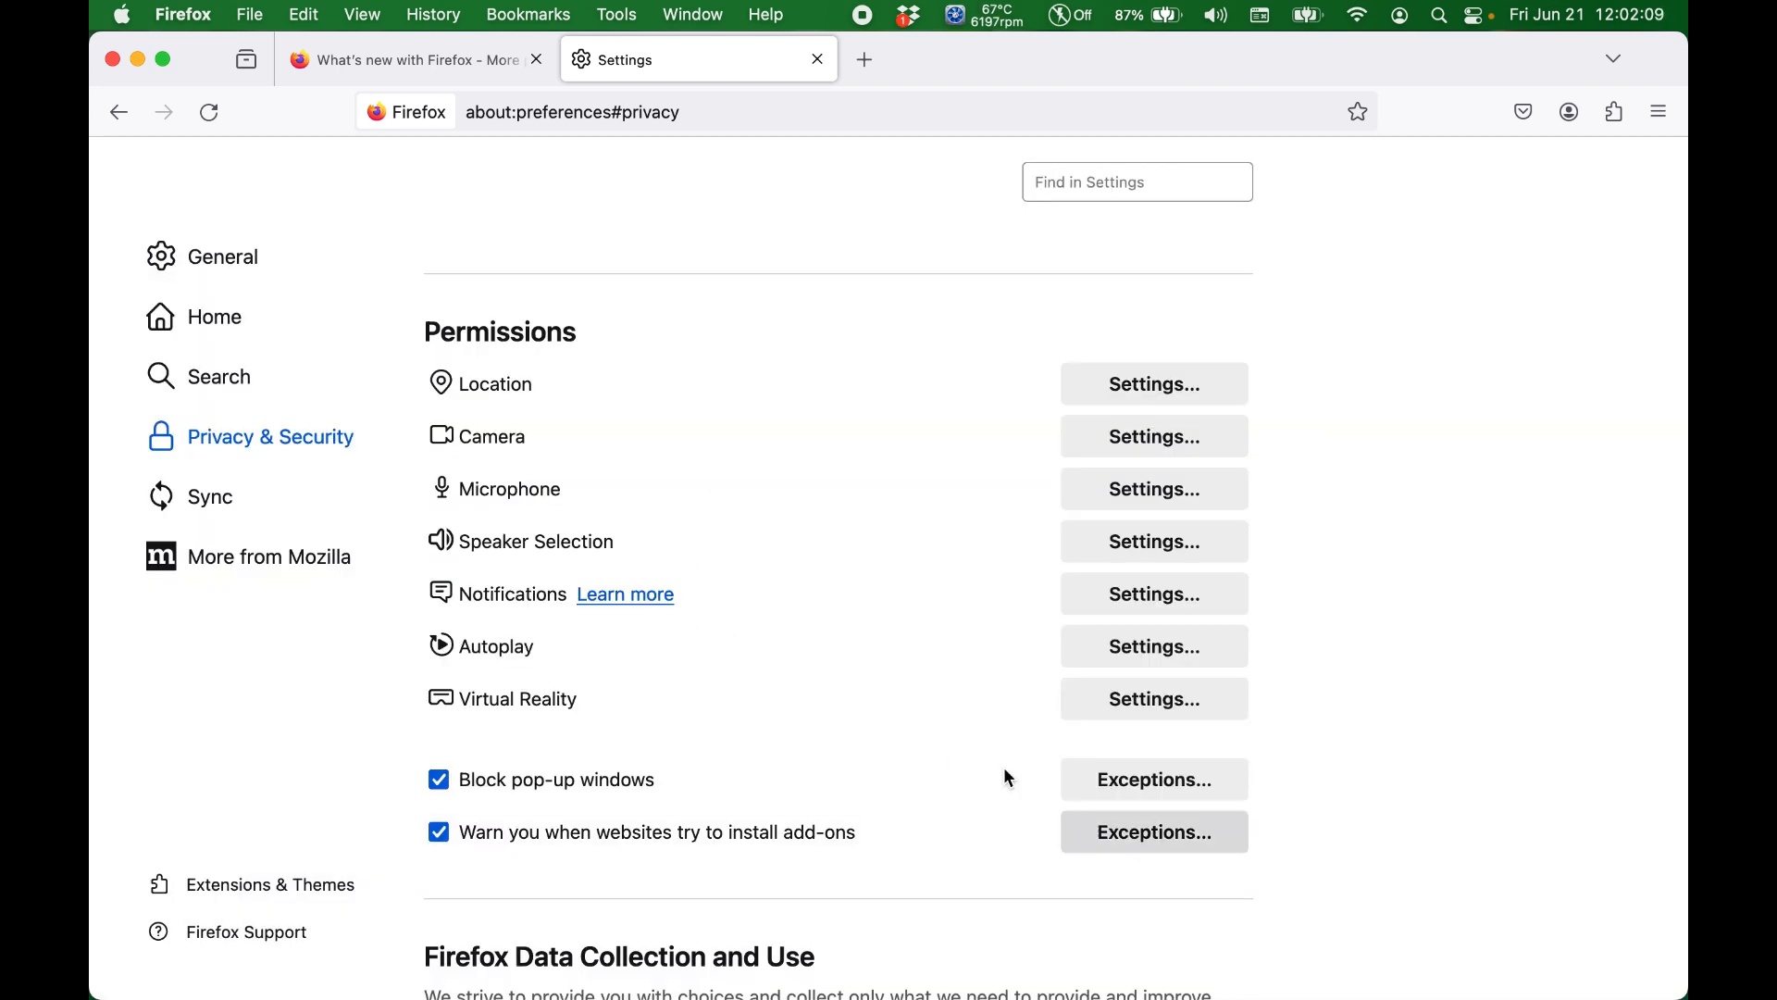
Step: Block new requests asking to access virtual reality devices and save the changes
{"action": "left_click", "coordinate": [1093, 696]}
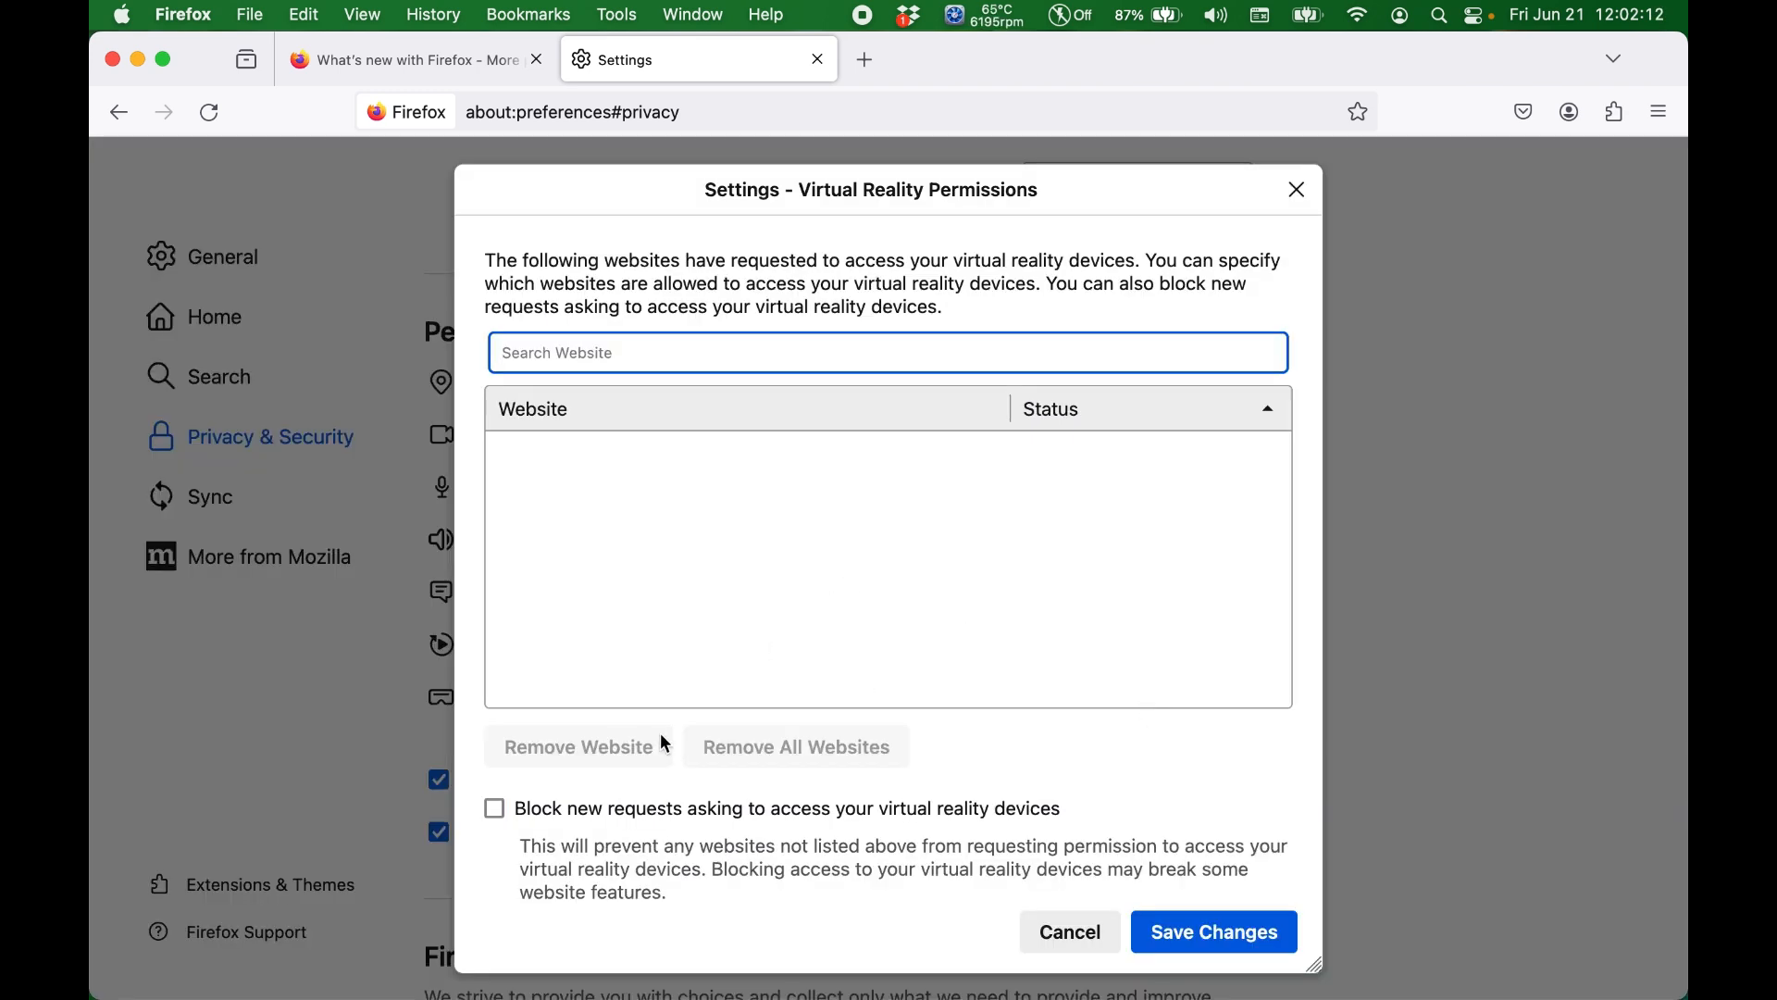
{"action": "left_click", "coordinate": [639, 808]}
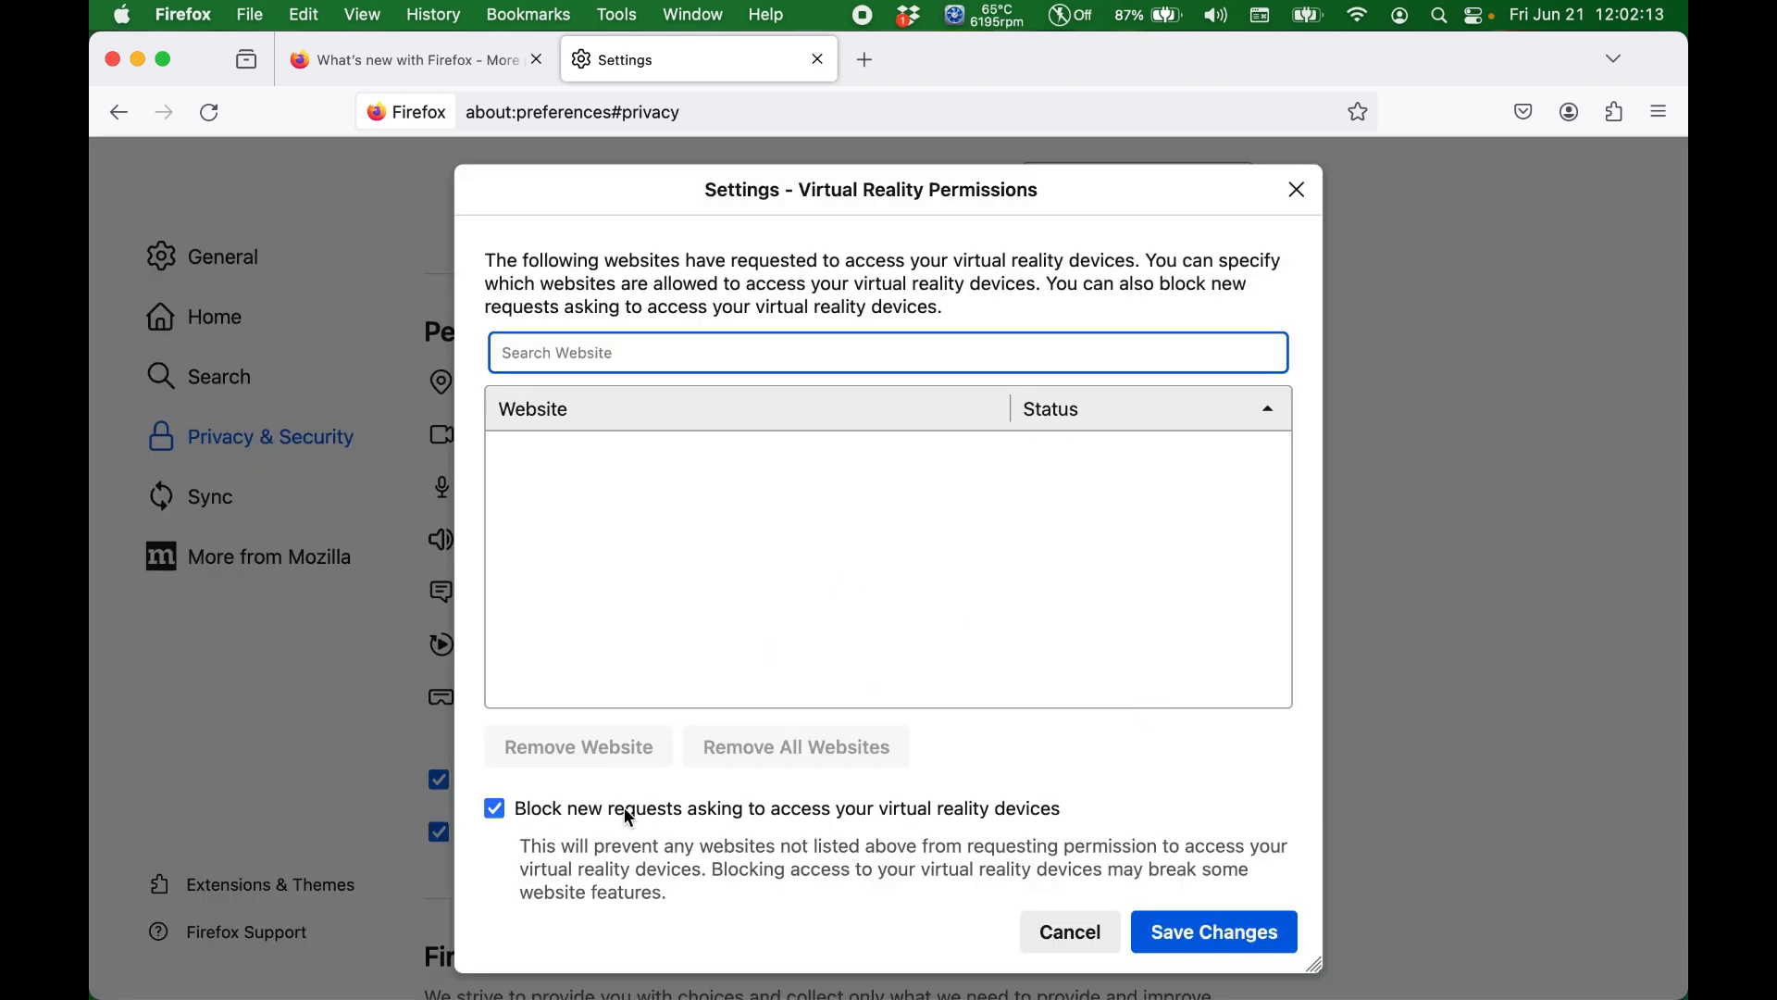
{"action": "left_click", "coordinate": [1211, 936]}
Step: Look through the Firefox data collection, deceptive content protection, certificate and HTTPS-Only Mode settings
{"action": "scroll", "coordinate": [920, 717], "scroll_direction": "down", "scroll_amount": 5}
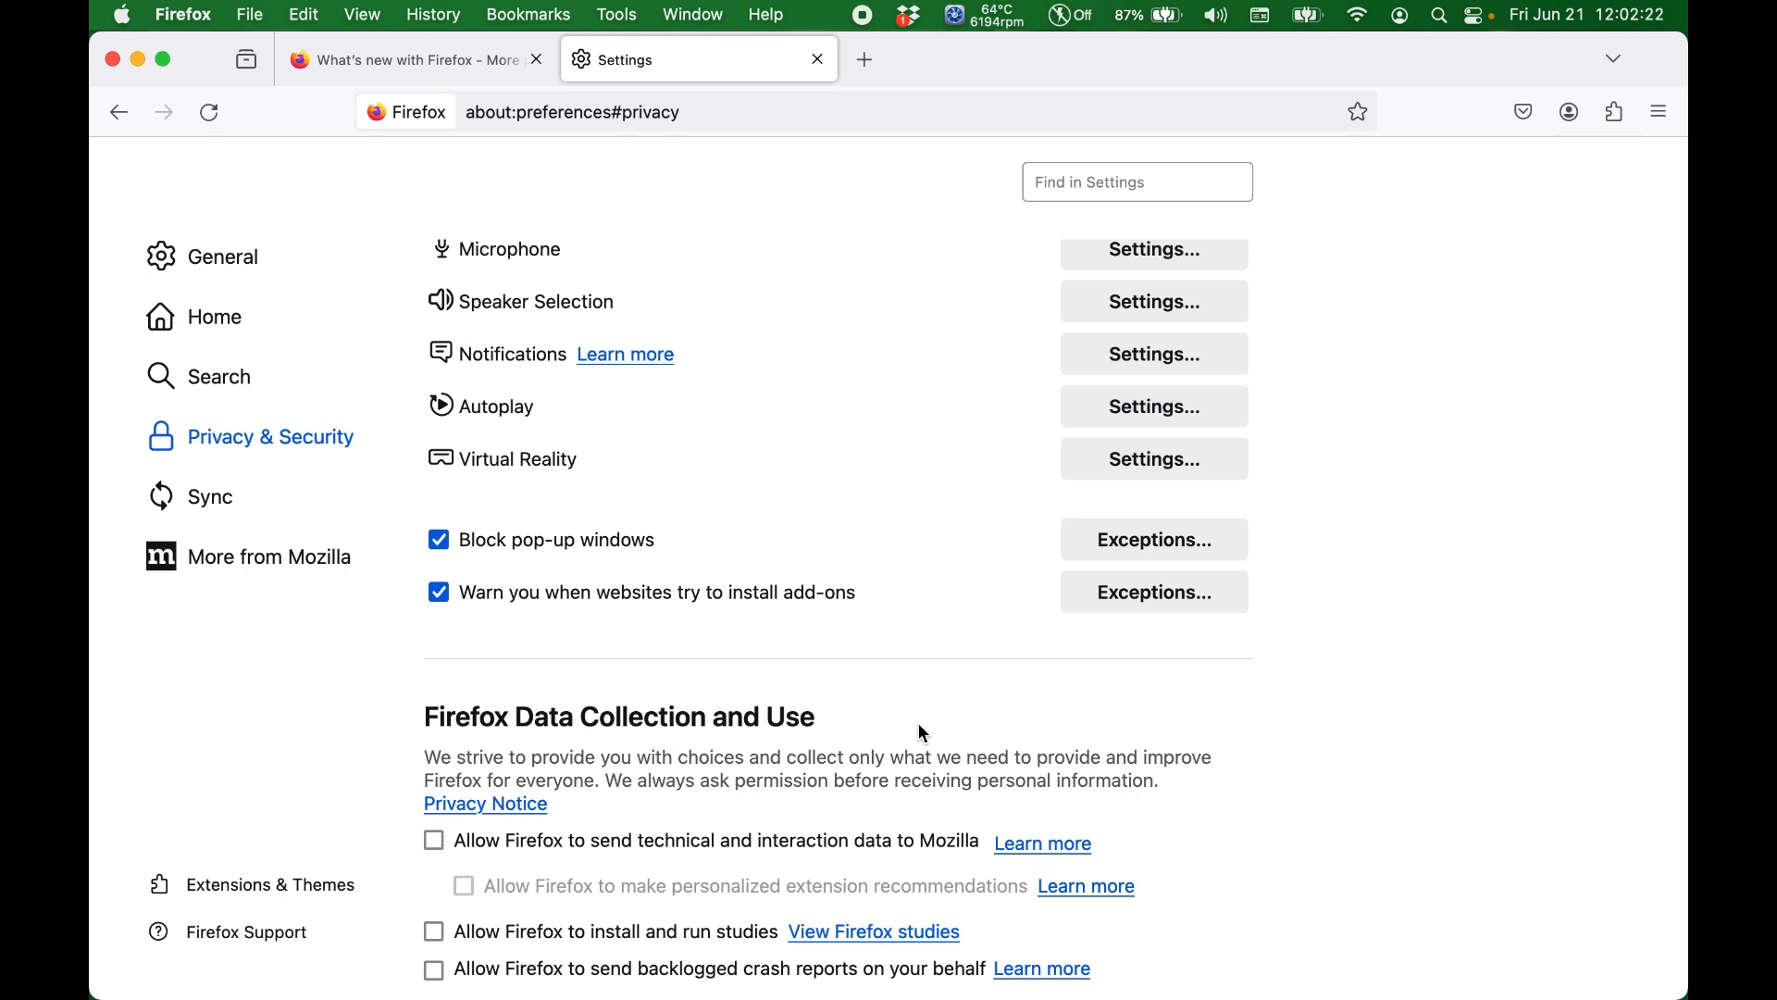
{"action": "scroll", "coordinate": [932, 633], "scroll_direction": "down", "scroll_amount": 8}
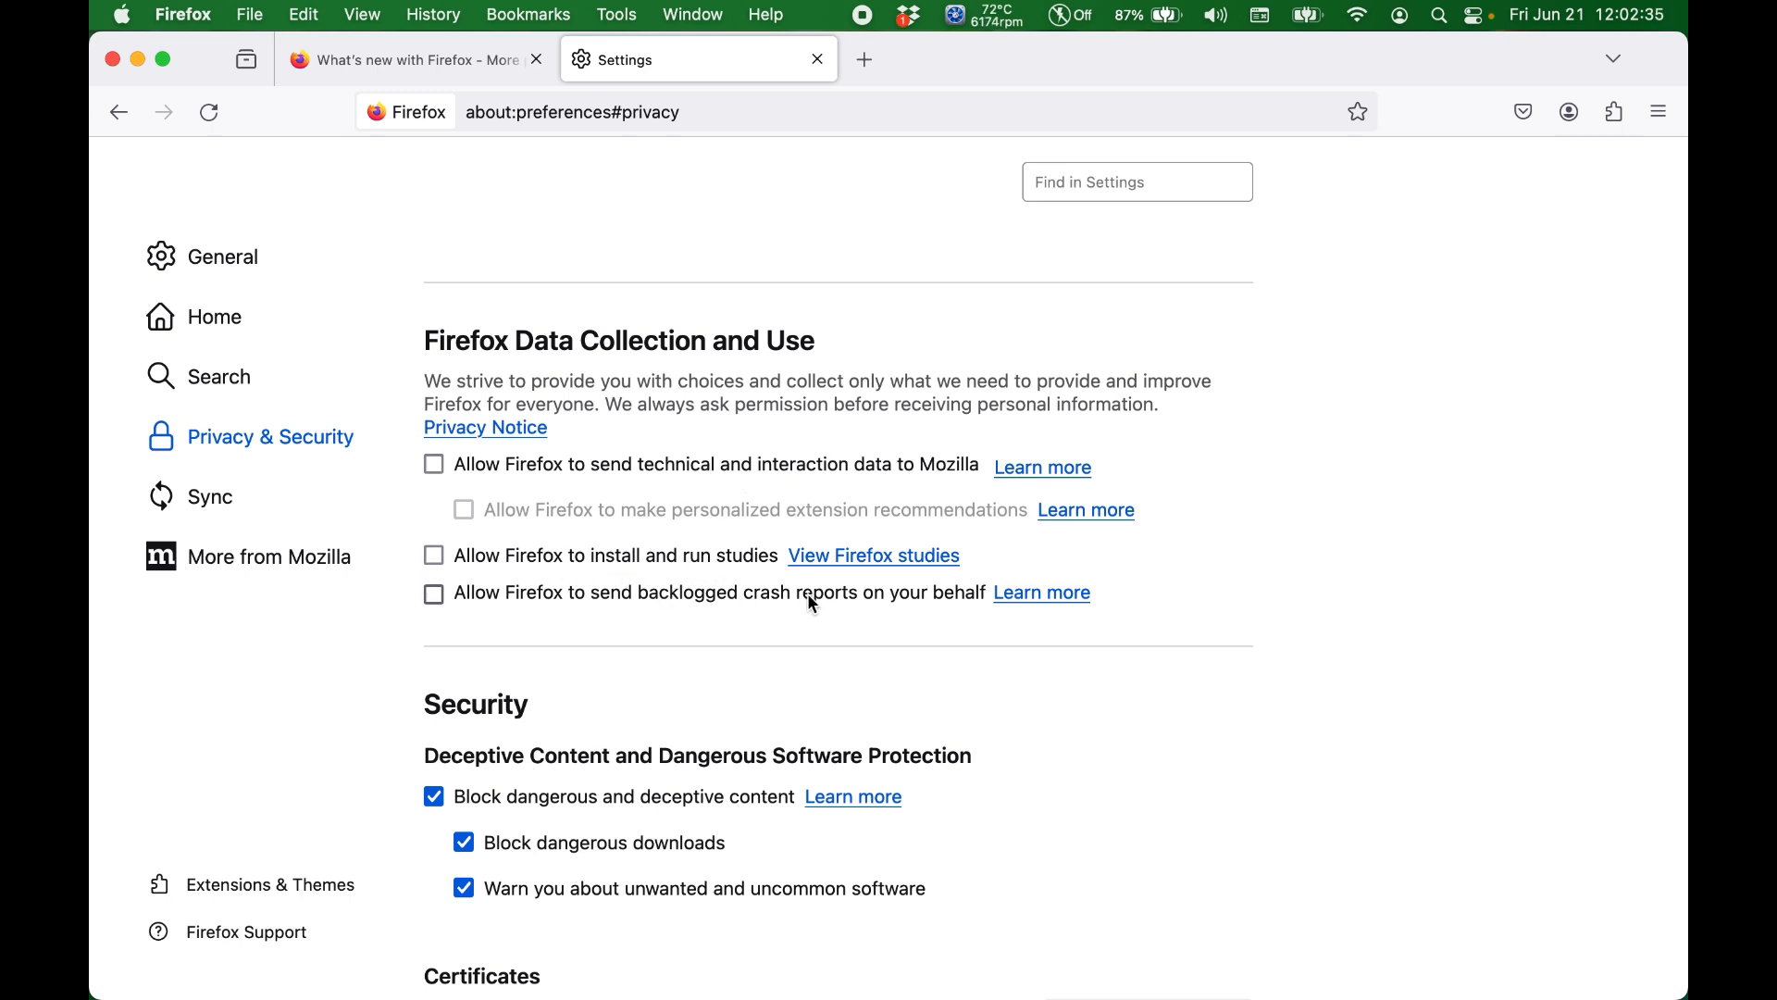
{"action": "scroll", "coordinate": [692, 607], "scroll_direction": "down", "scroll_amount": 2}
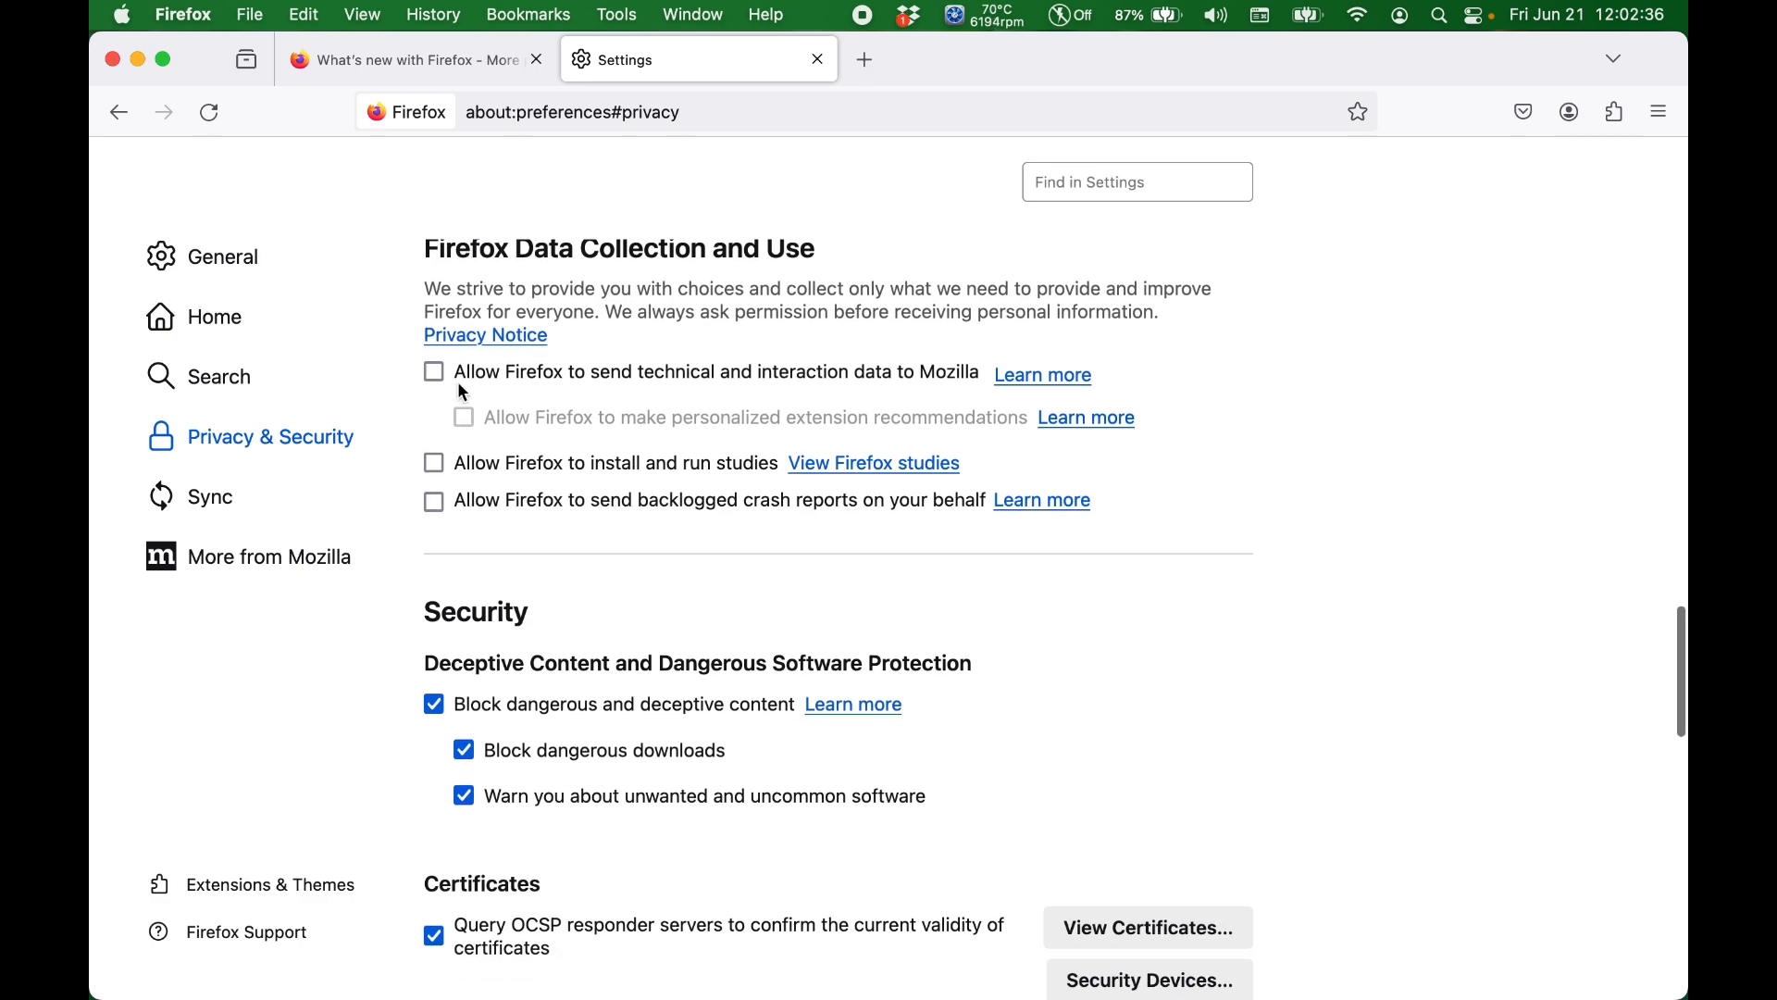
{"action": "scroll", "coordinate": [535, 551], "scroll_direction": "down", "scroll_amount": 5}
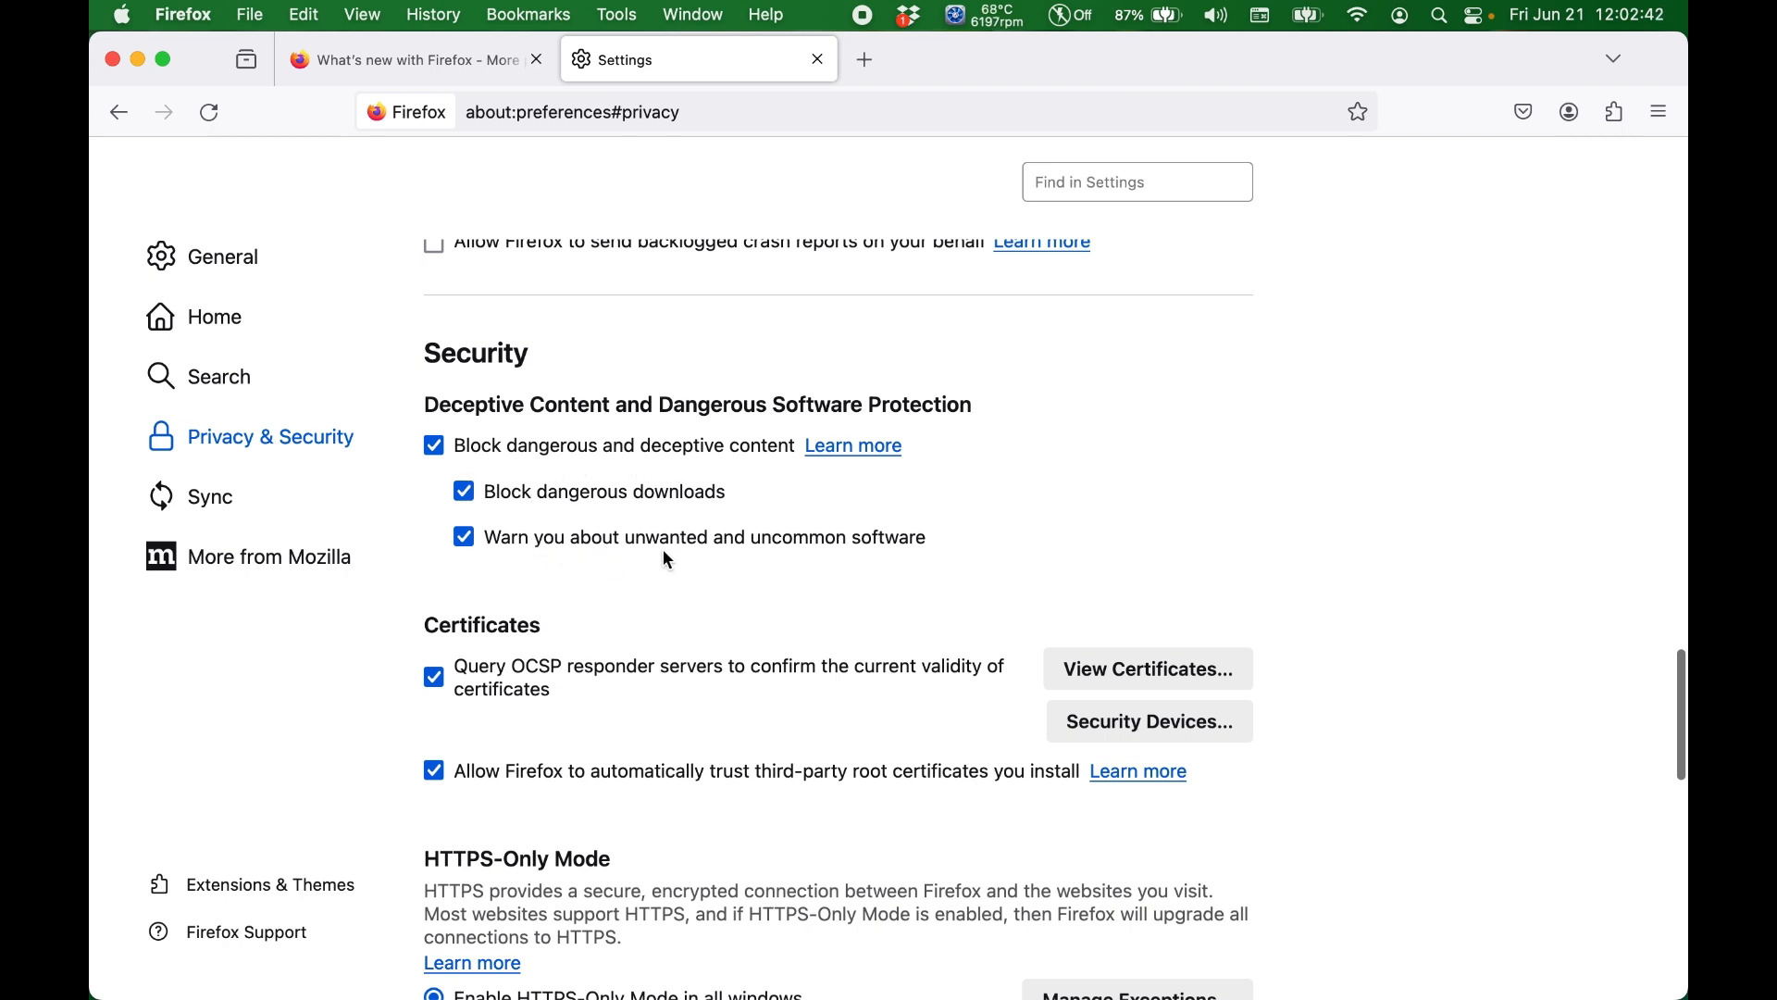
{"action": "scroll", "coordinate": [731, 604], "scroll_direction": "down", "scroll_amount": 1}
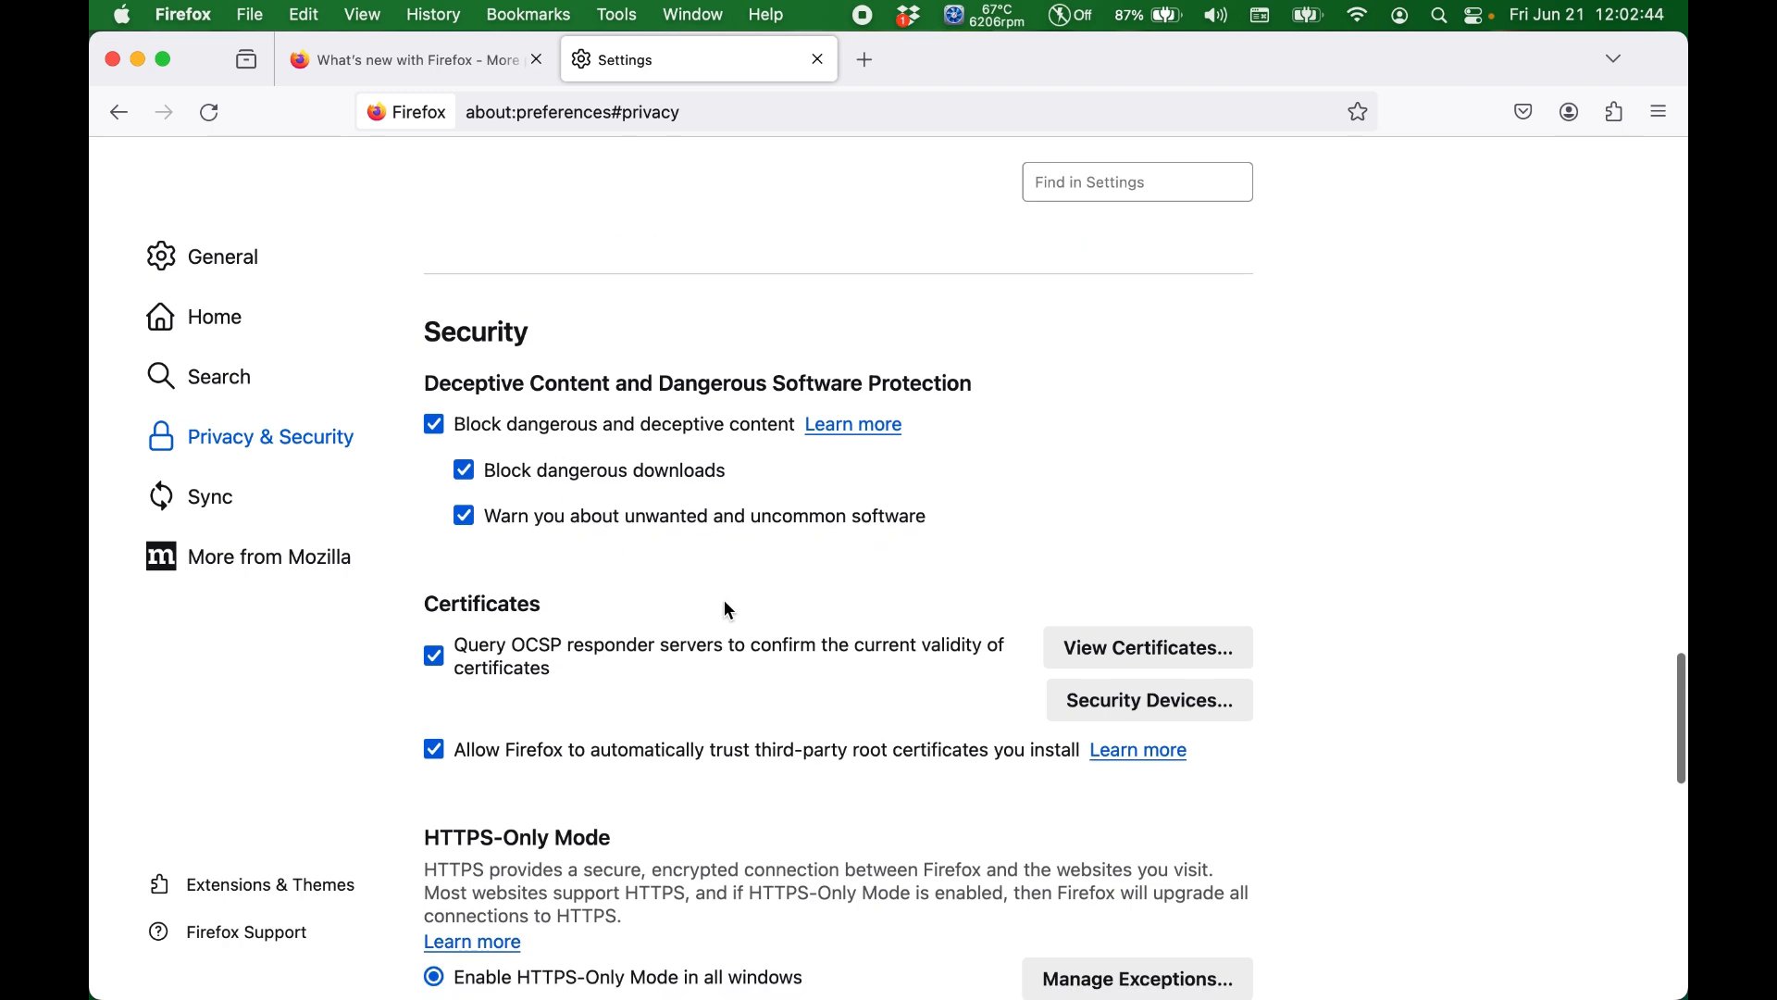
{"action": "scroll", "coordinate": [729, 610], "scroll_direction": "down", "scroll_amount": 5}
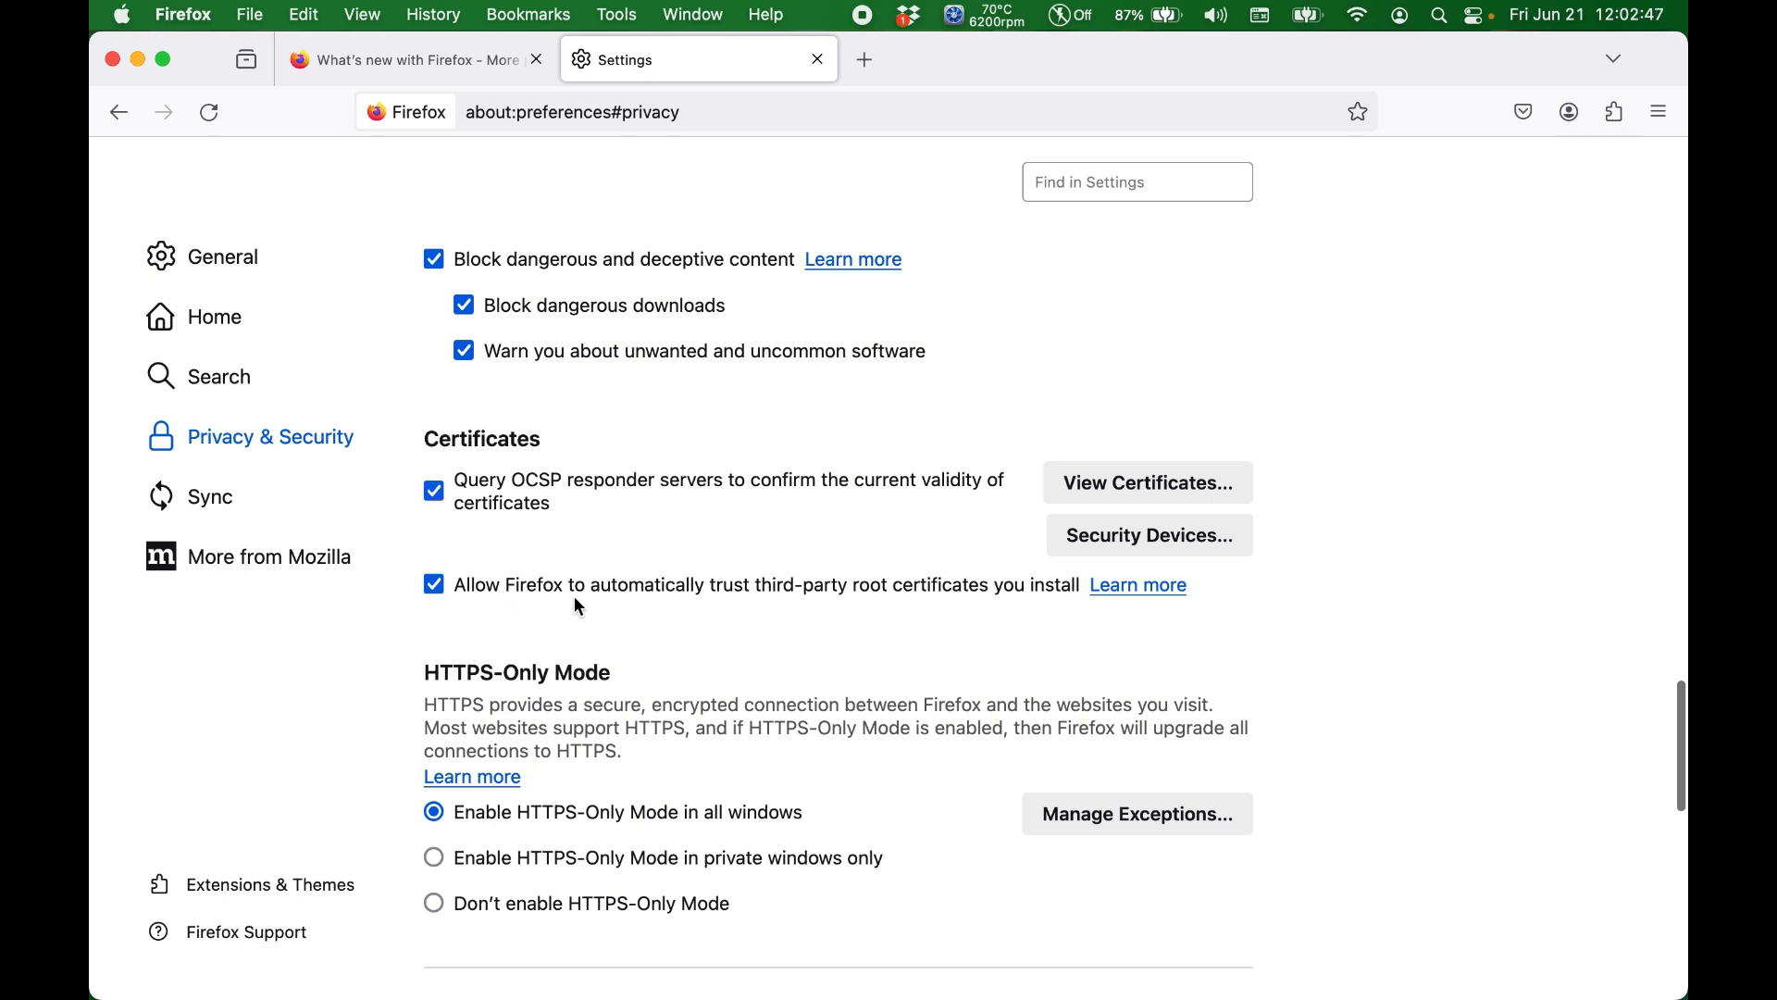
{"action": "scroll", "coordinate": [690, 667], "scroll_direction": "down", "scroll_amount": 8}
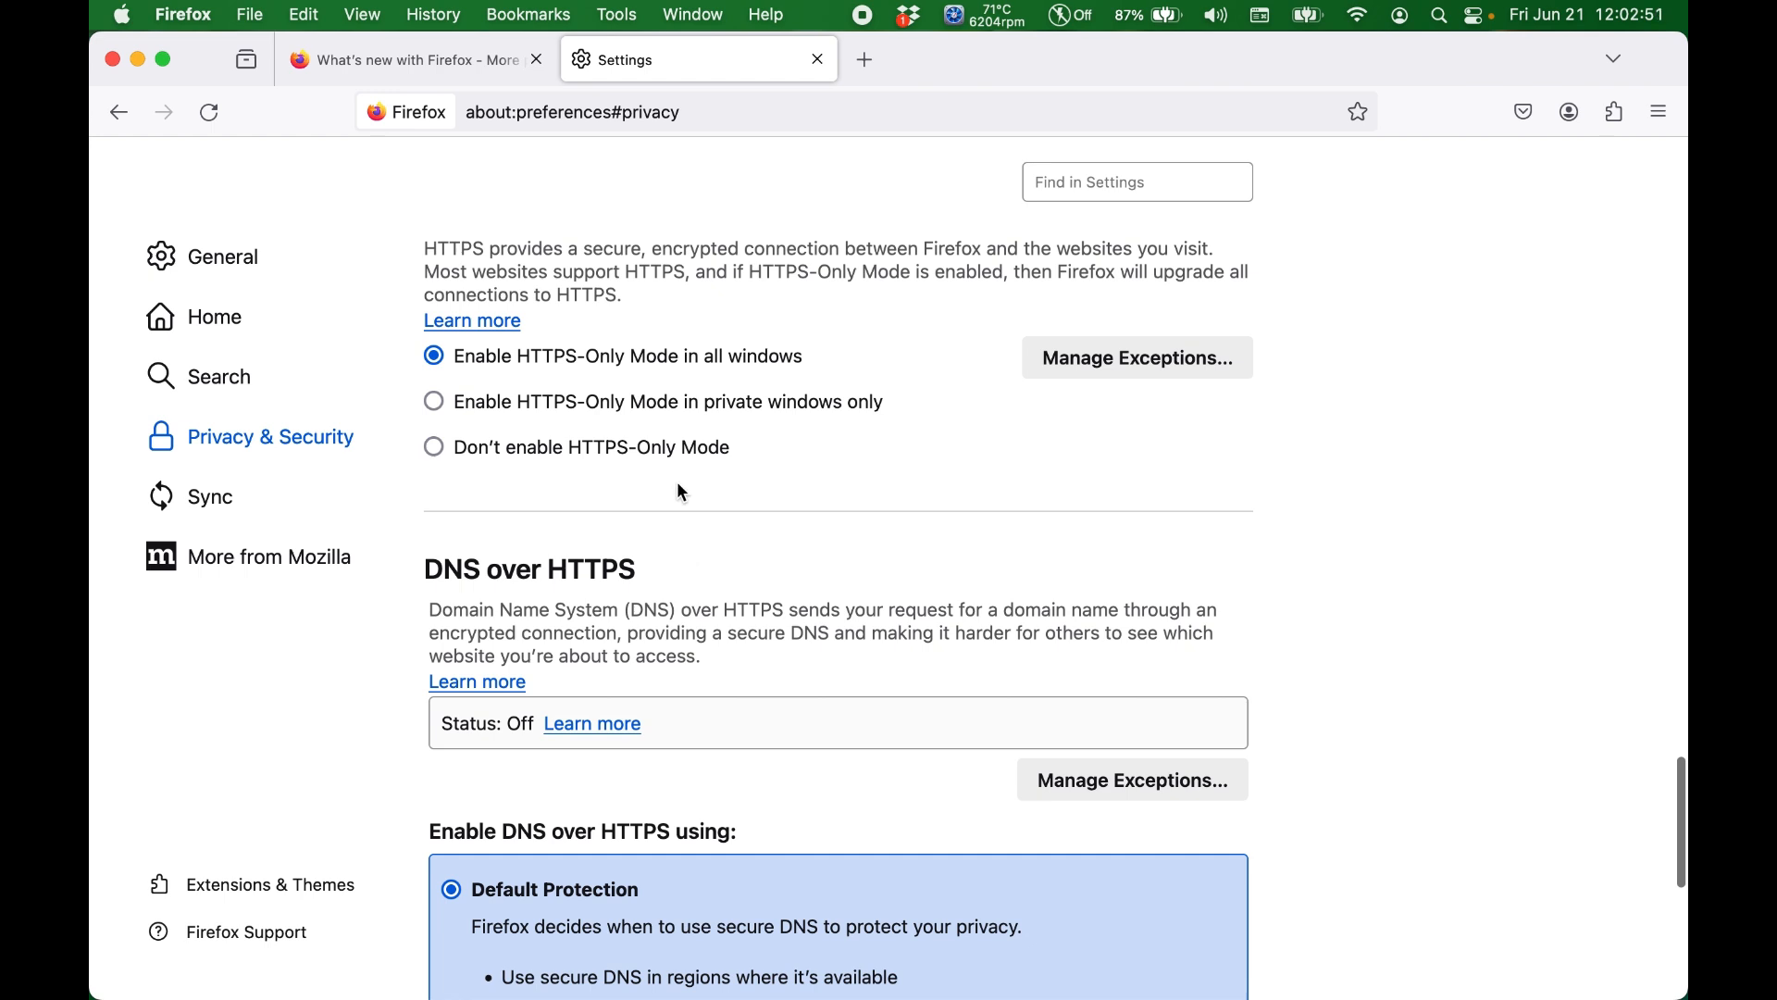
{"action": "scroll", "coordinate": [680, 492], "scroll_direction": "up", "scroll_amount": 2}
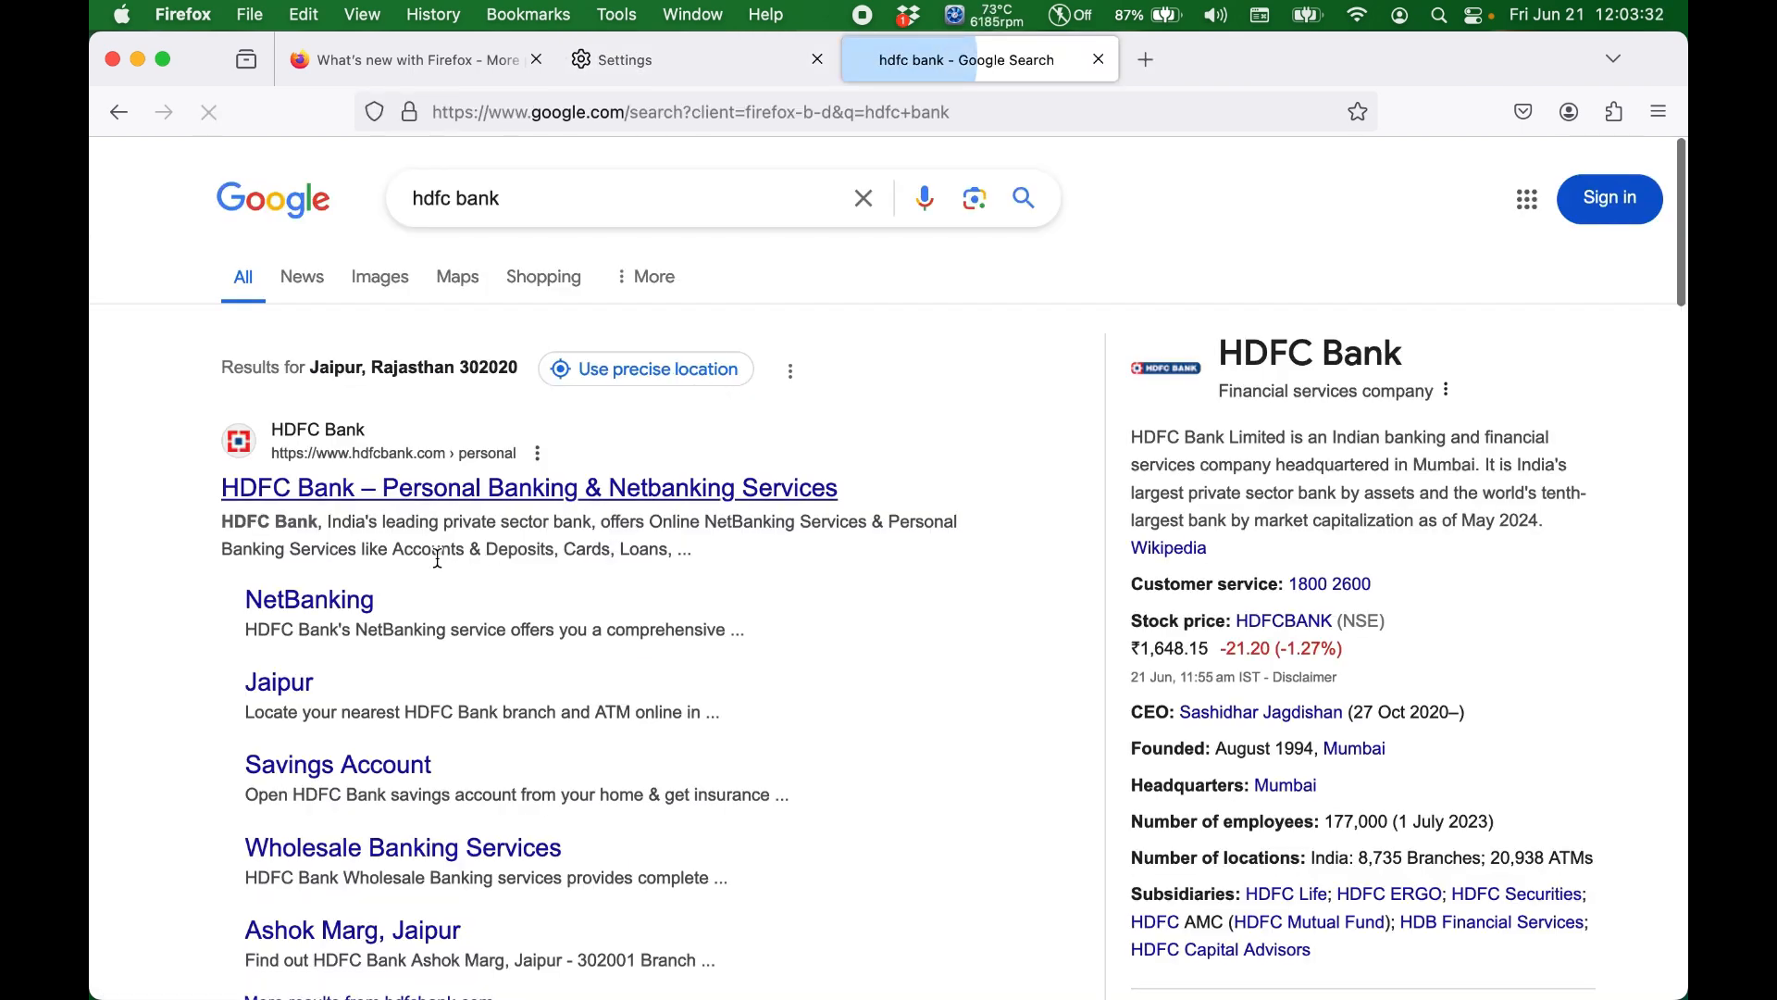
Step: Open the HDFC Bank NetBanking page from the search results and examine the site's connection security and certificate information
{"action": "left_click", "coordinate": [342, 611]}
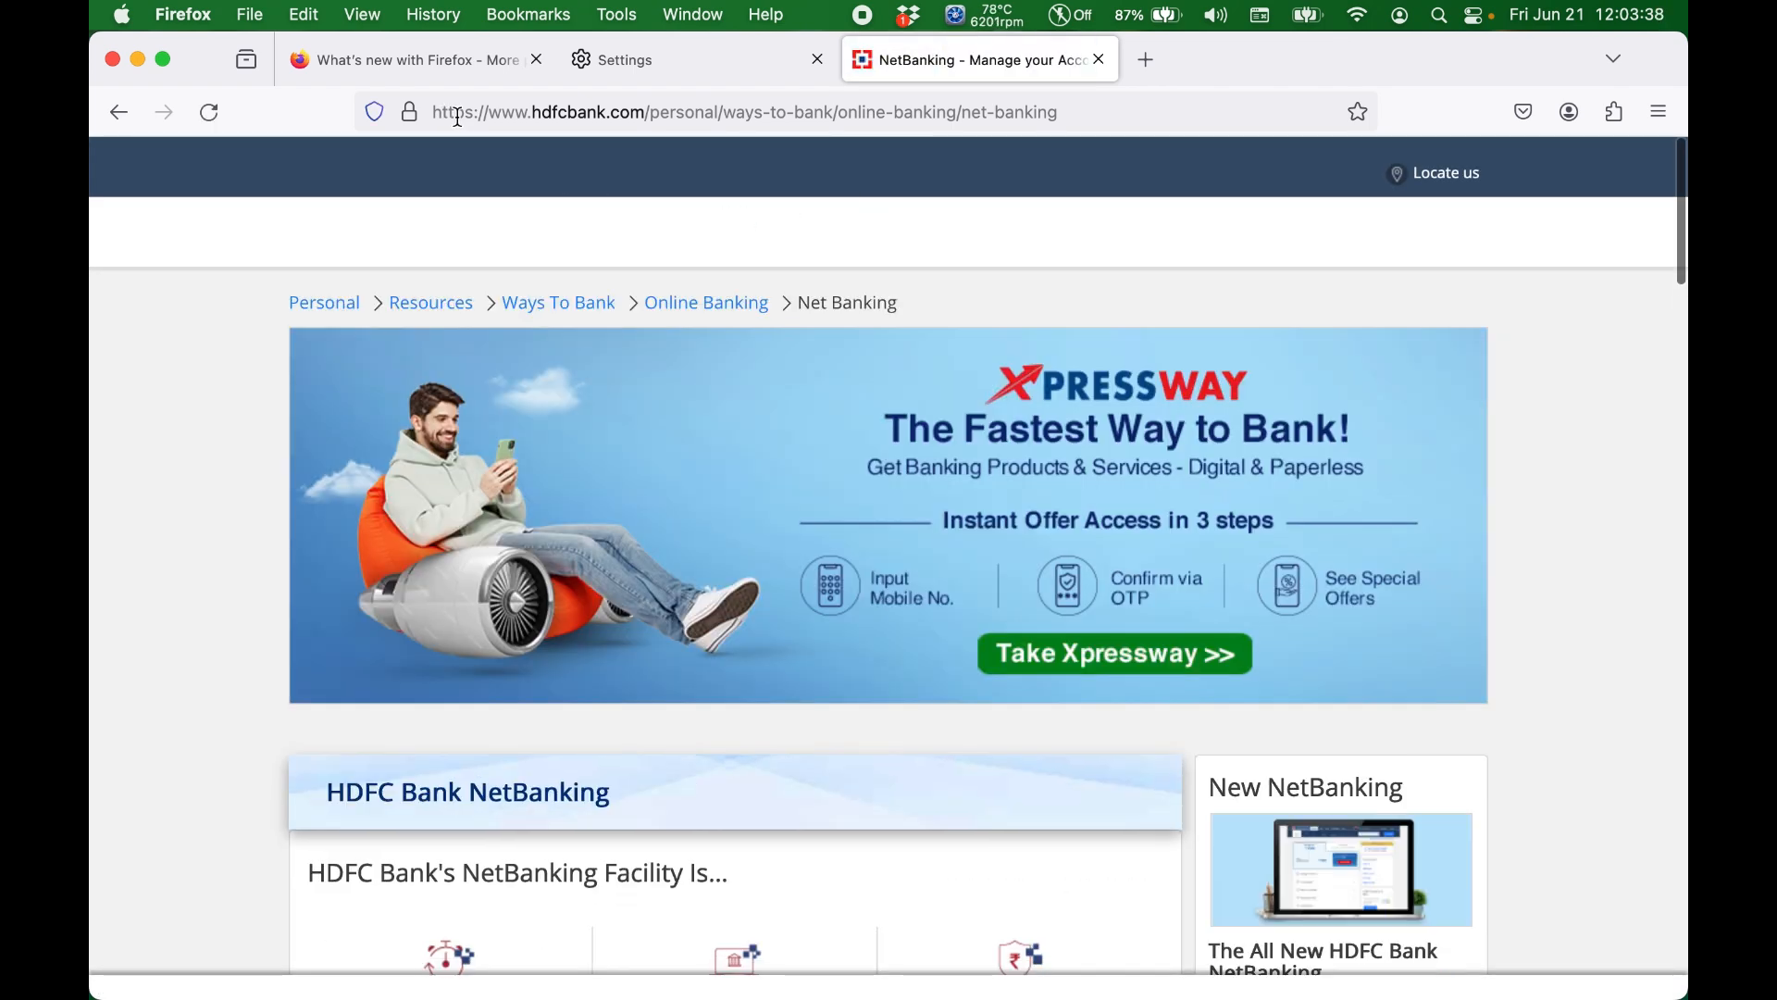
{"action": "left_click", "coordinate": [411, 113]}
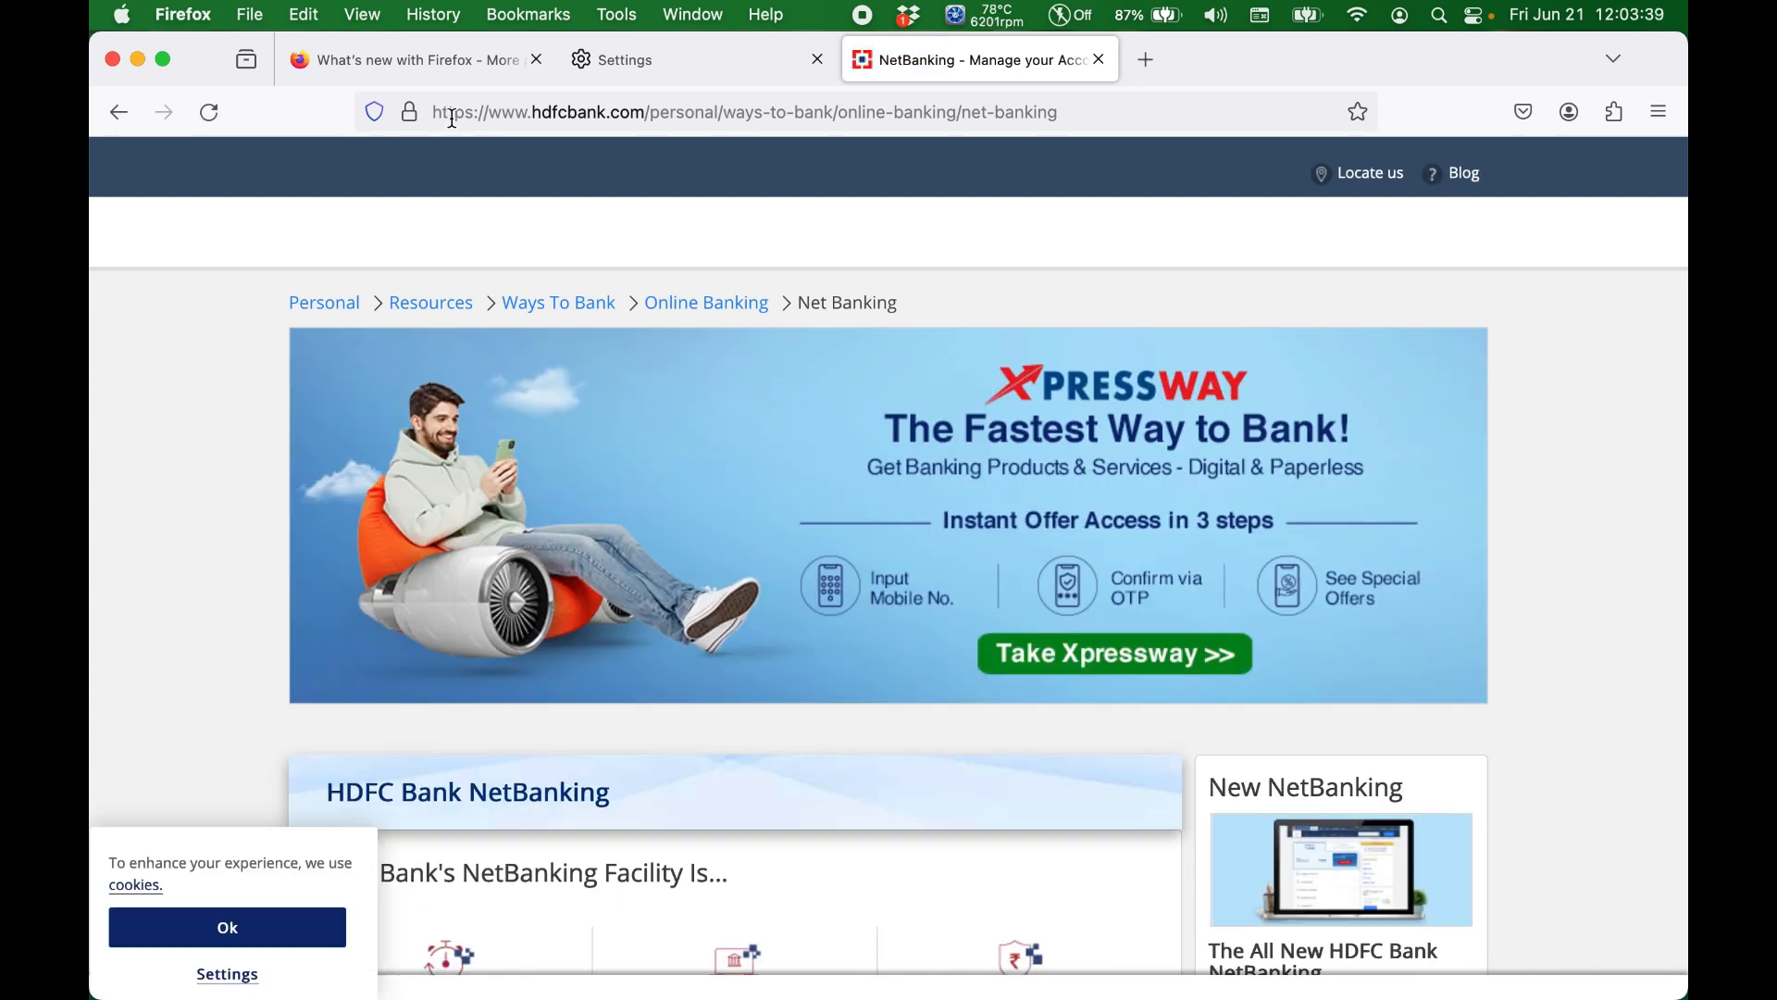
{"action": "left_click", "coordinate": [410, 113]}
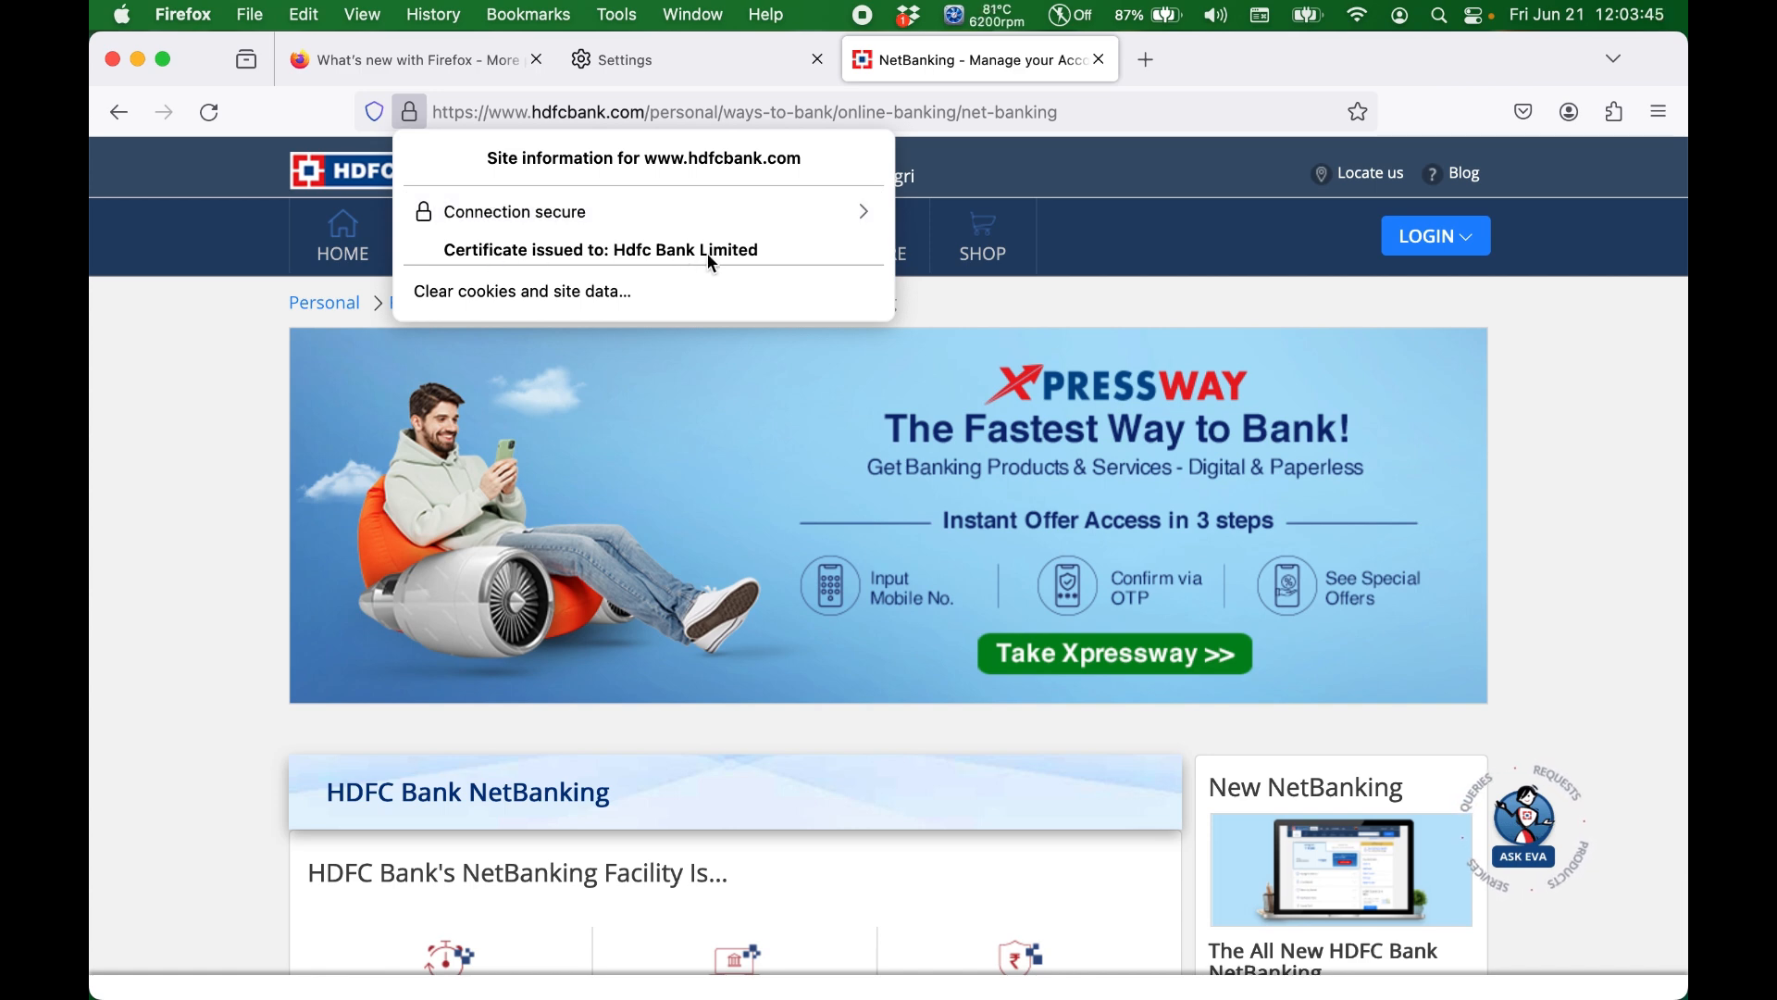
{"action": "left_click", "coordinate": [414, 118]}
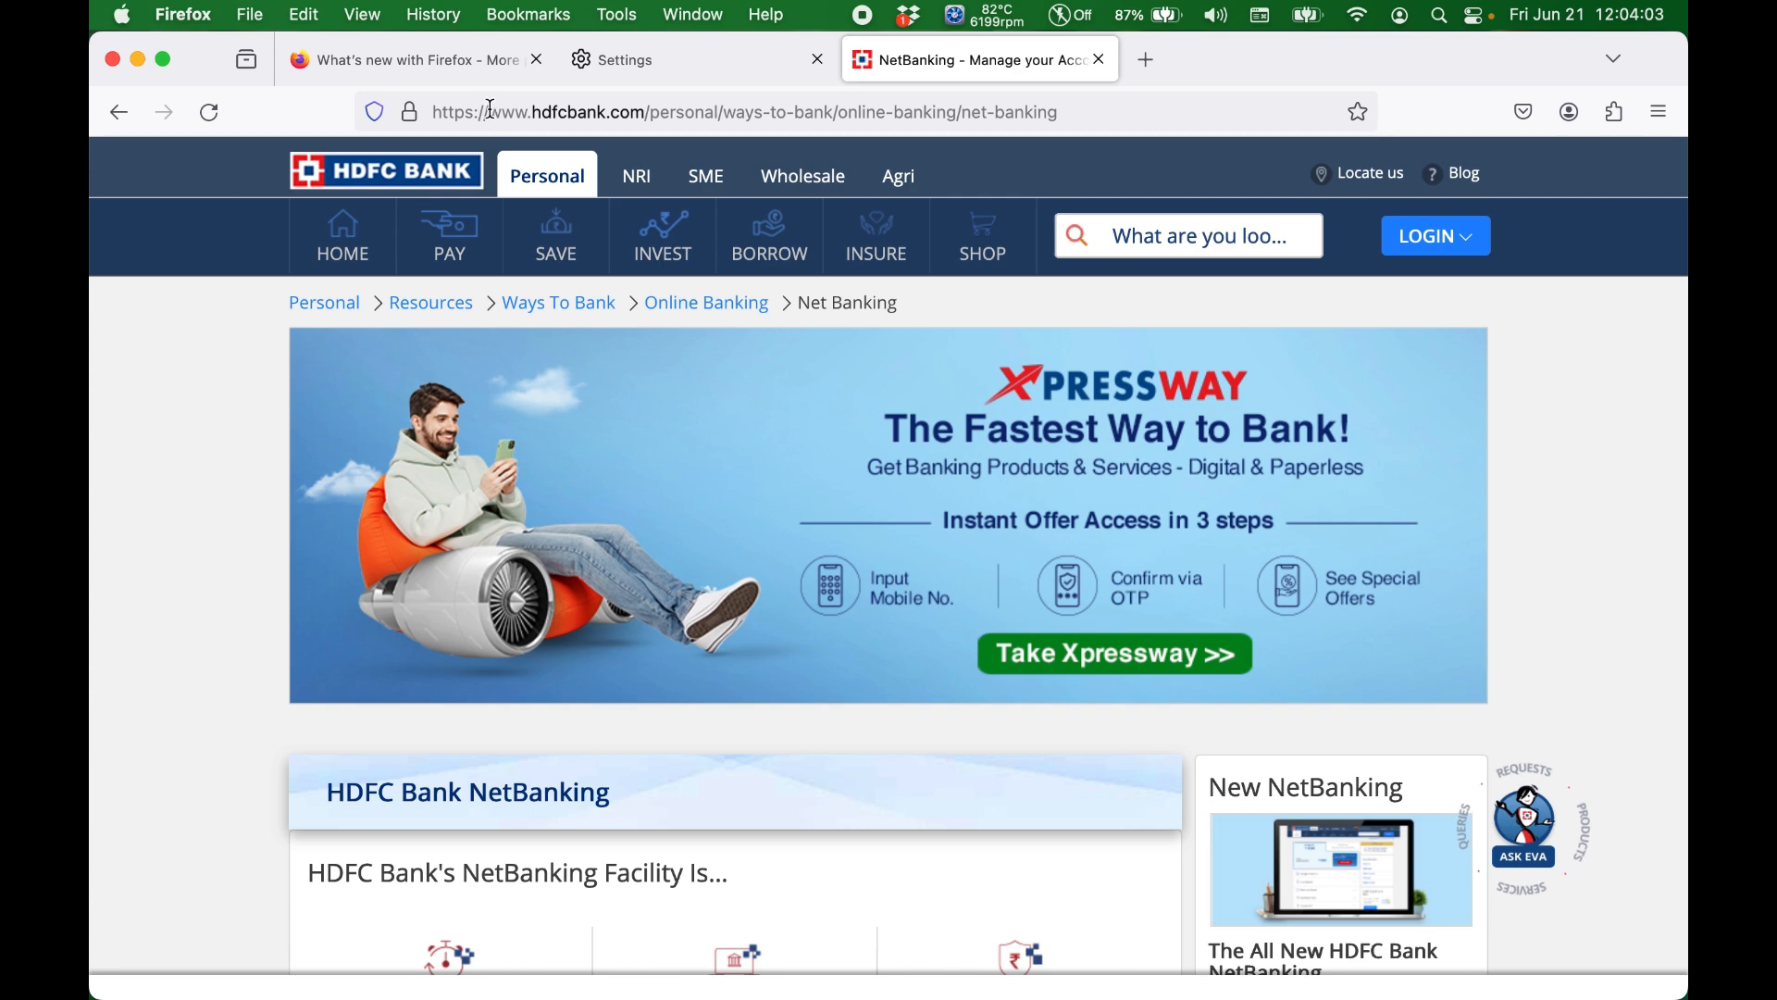
{"action": "left_click", "coordinate": [411, 114]}
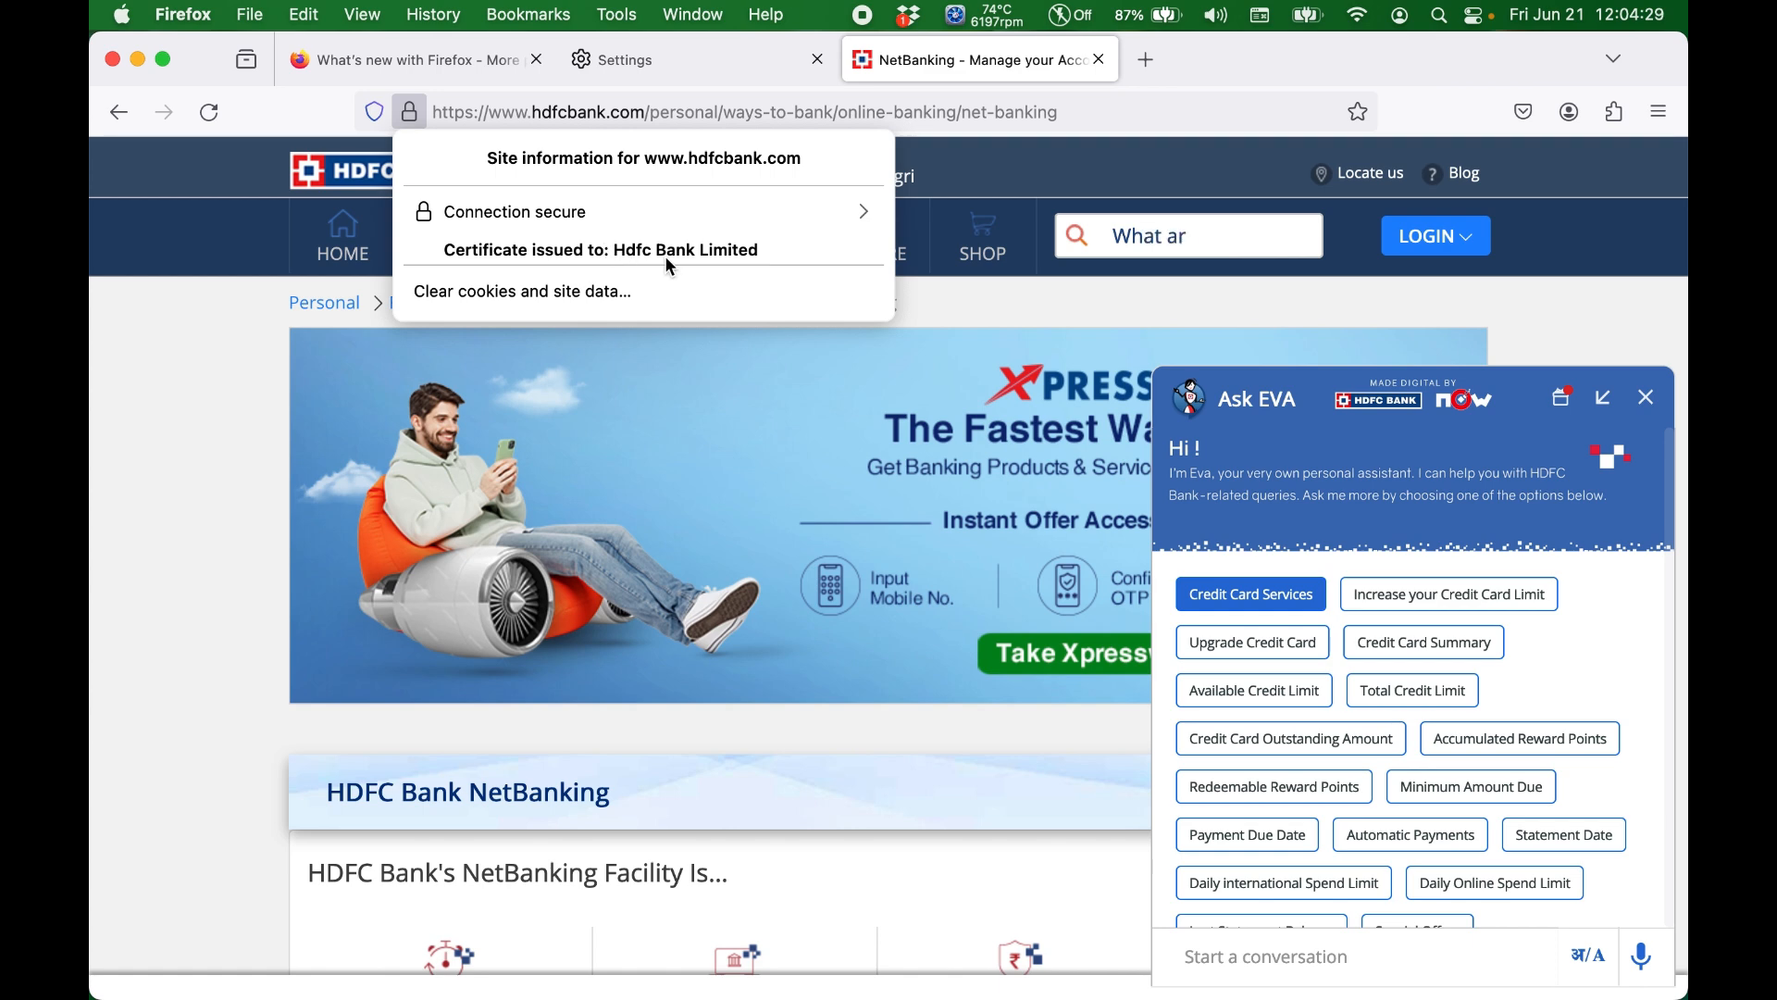
Step: Return to the Settings page and examine the DNS over HTTPS status and protection levels
{"action": "left_click", "coordinate": [740, 64]}
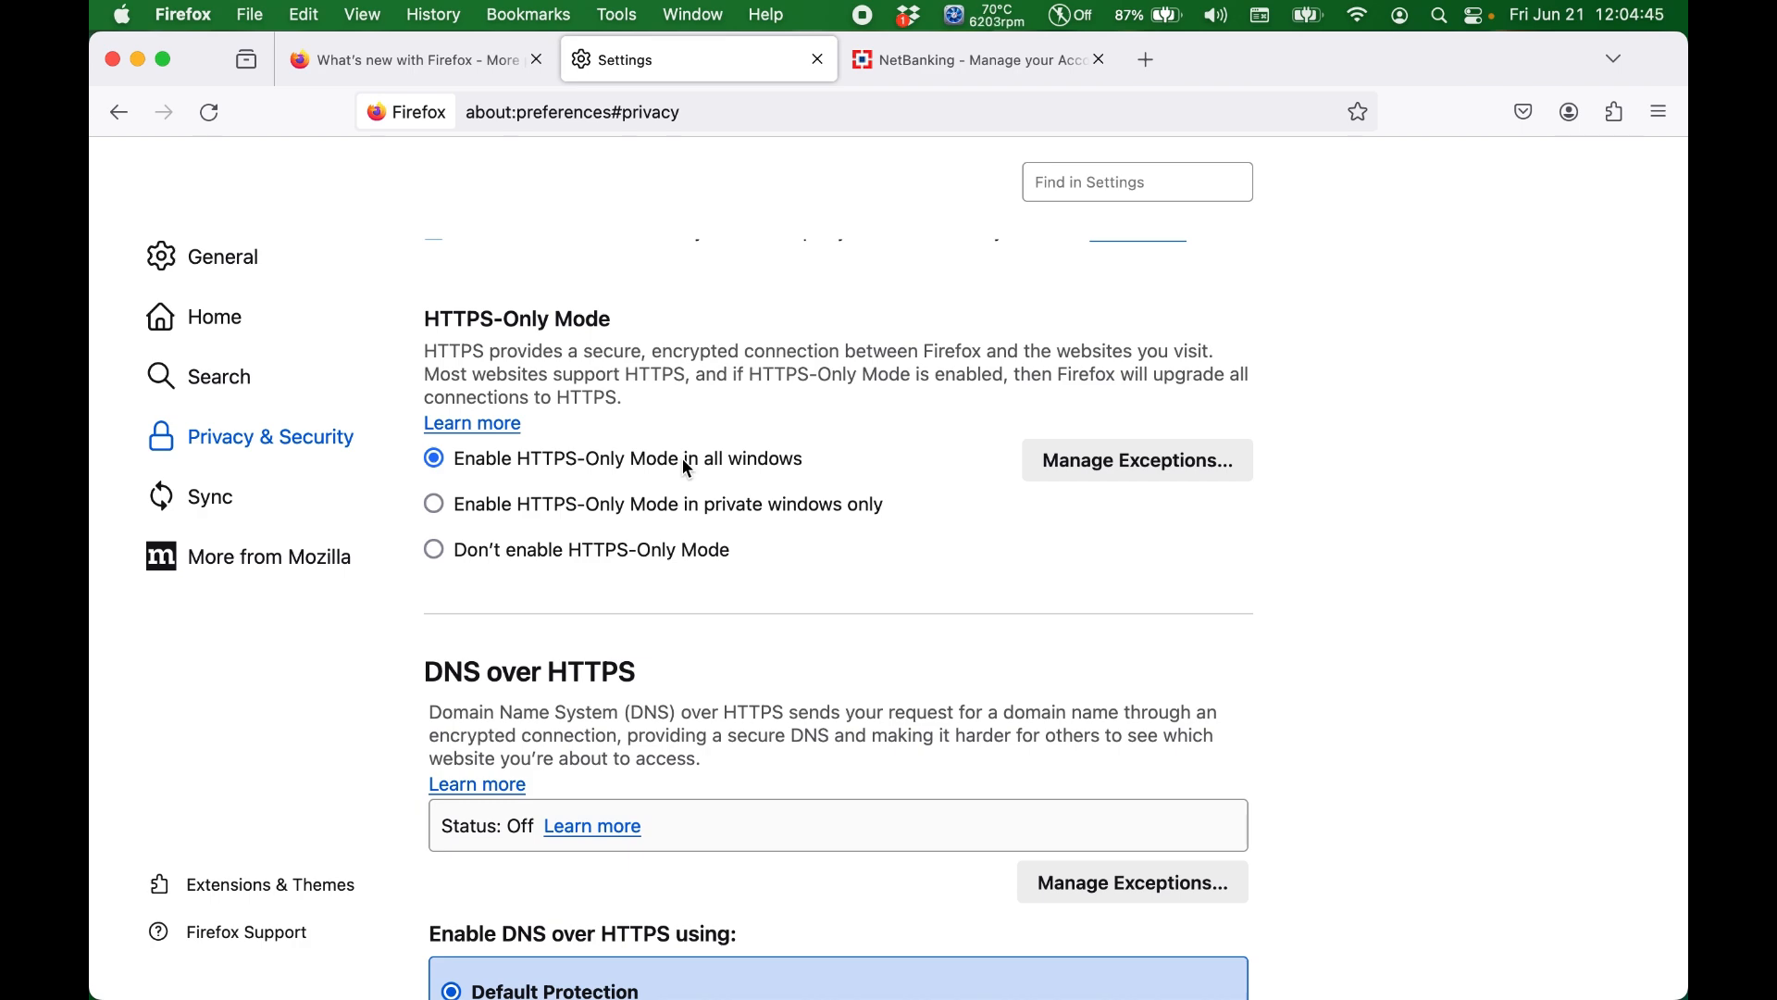
{"action": "scroll", "coordinate": [752, 576], "scroll_direction": "down", "scroll_amount": 5}
{"action": "scroll", "coordinate": [755, 579], "scroll_direction": "down", "scroll_amount": 6}
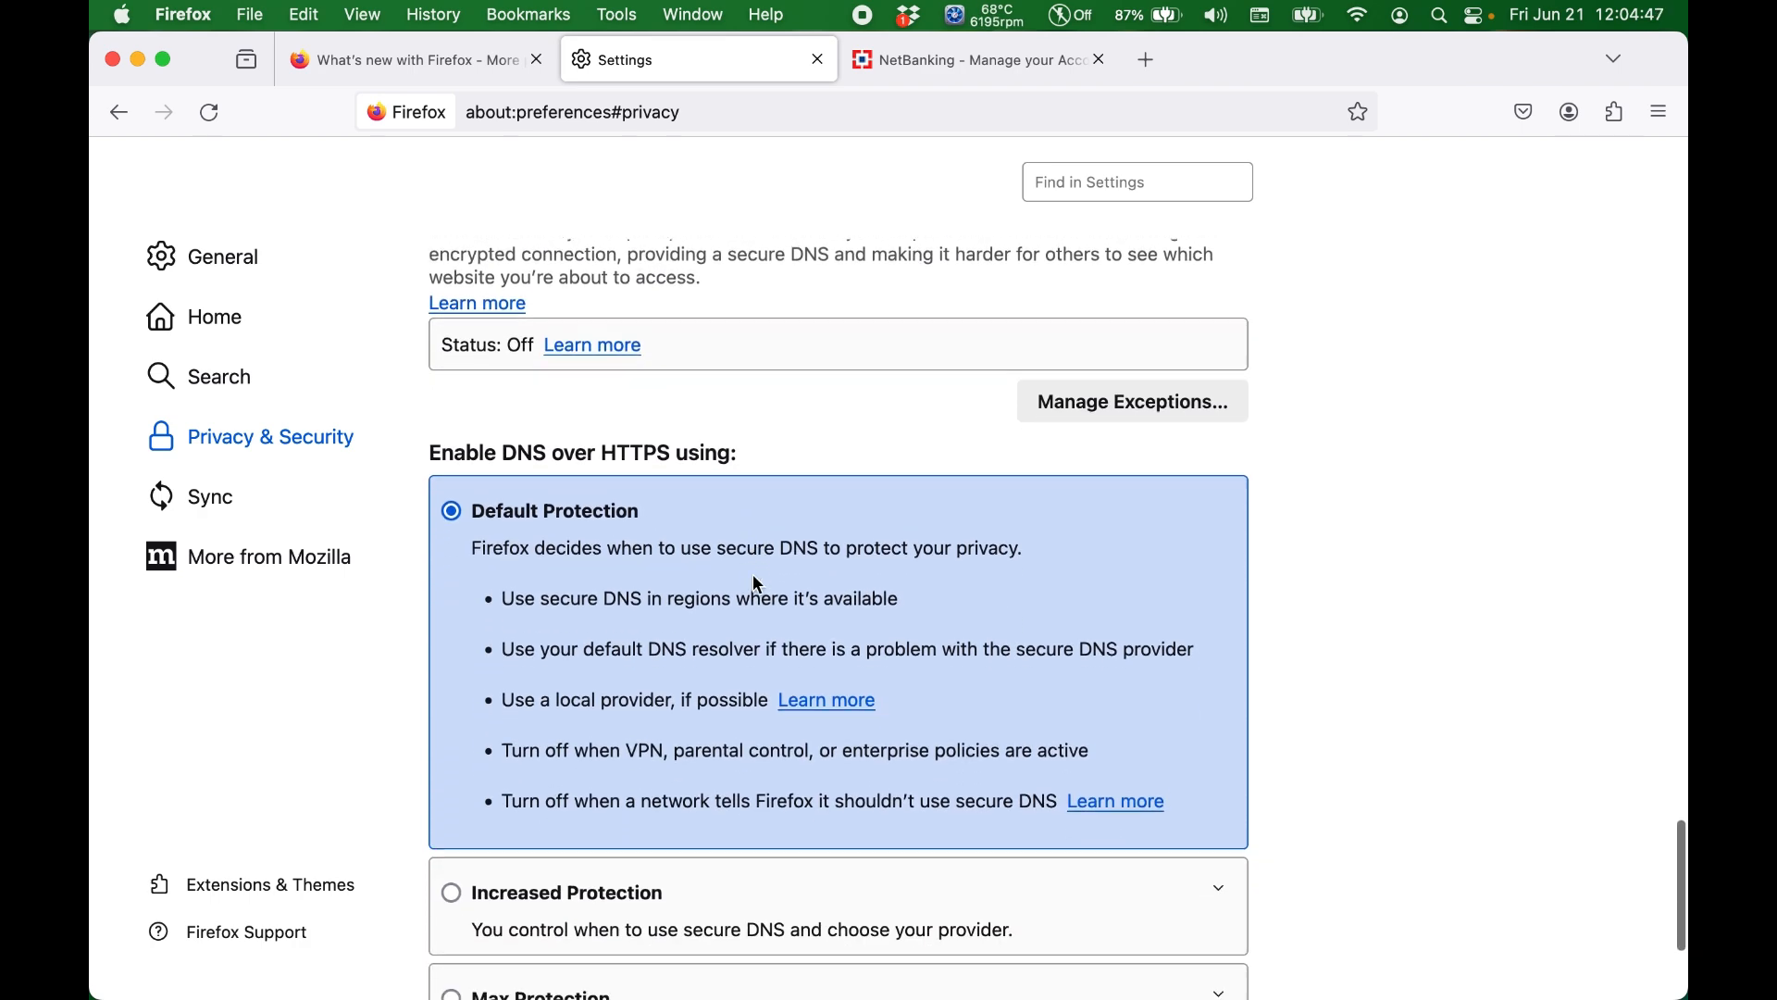
{"action": "scroll", "coordinate": [779, 394], "scroll_direction": "up", "scroll_amount": 5}
{"action": "scroll", "coordinate": [745, 393], "scroll_direction": "down", "scroll_amount": 8}
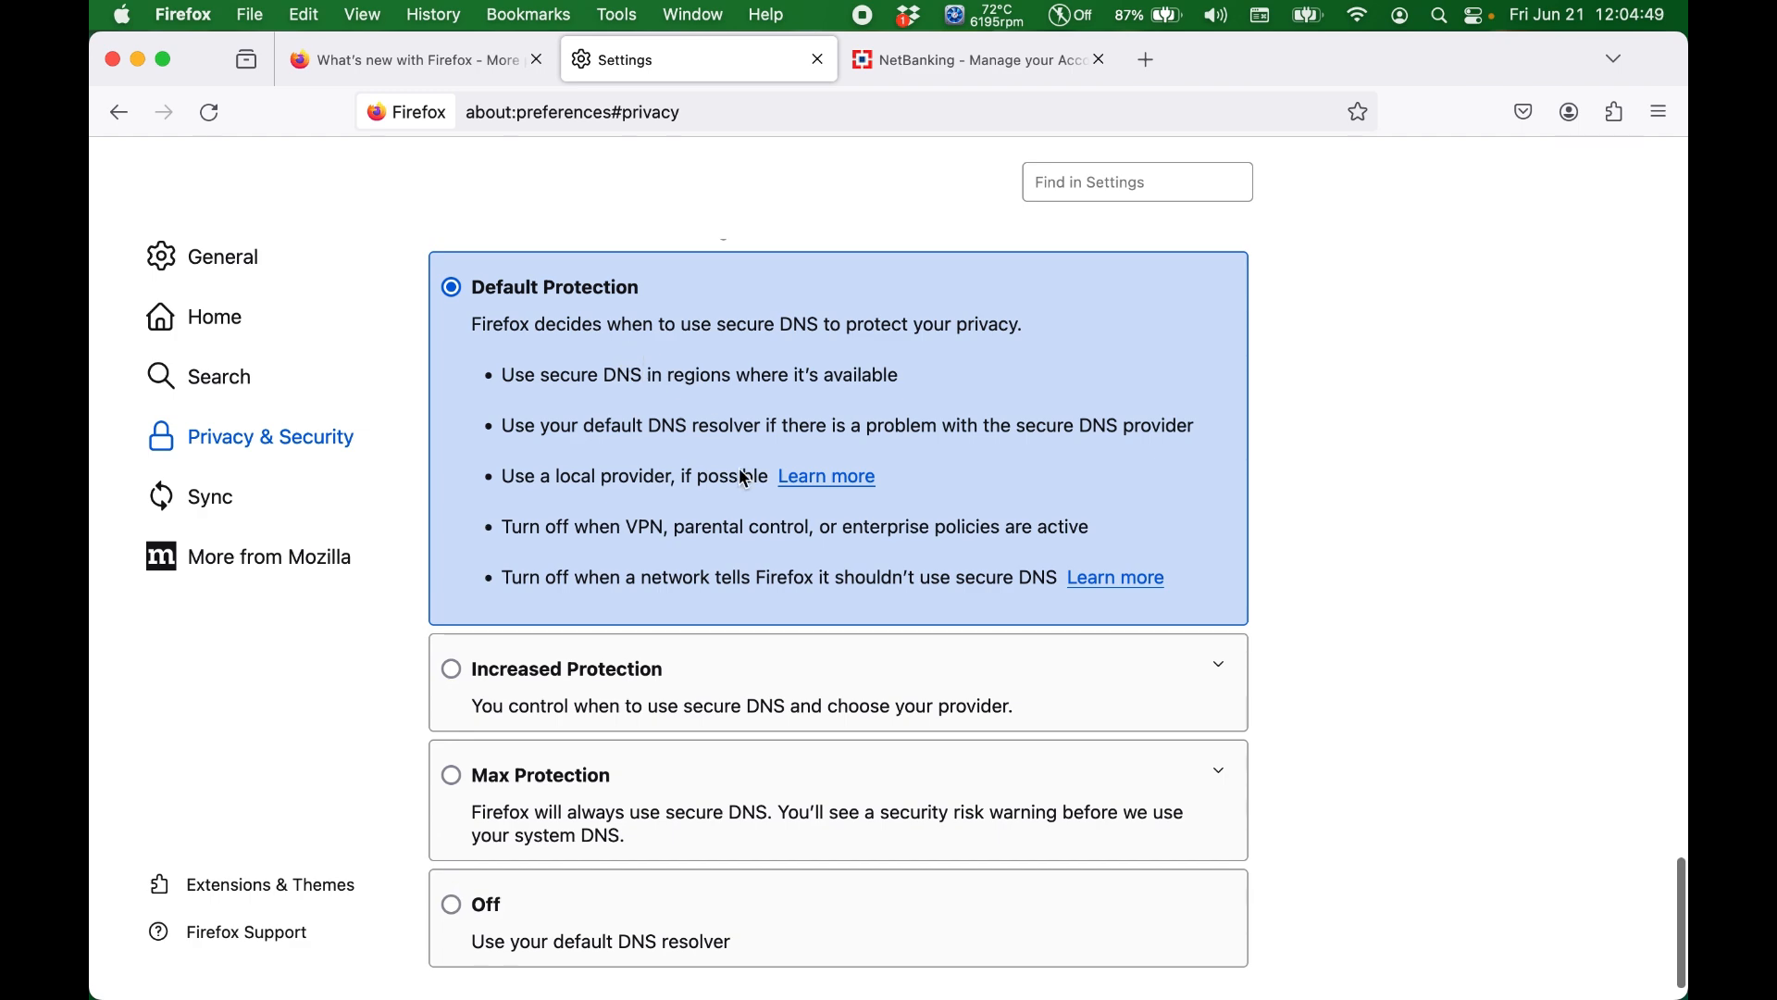
{"action": "scroll", "coordinate": [741, 469], "scroll_direction": "down", "scroll_amount": 2}
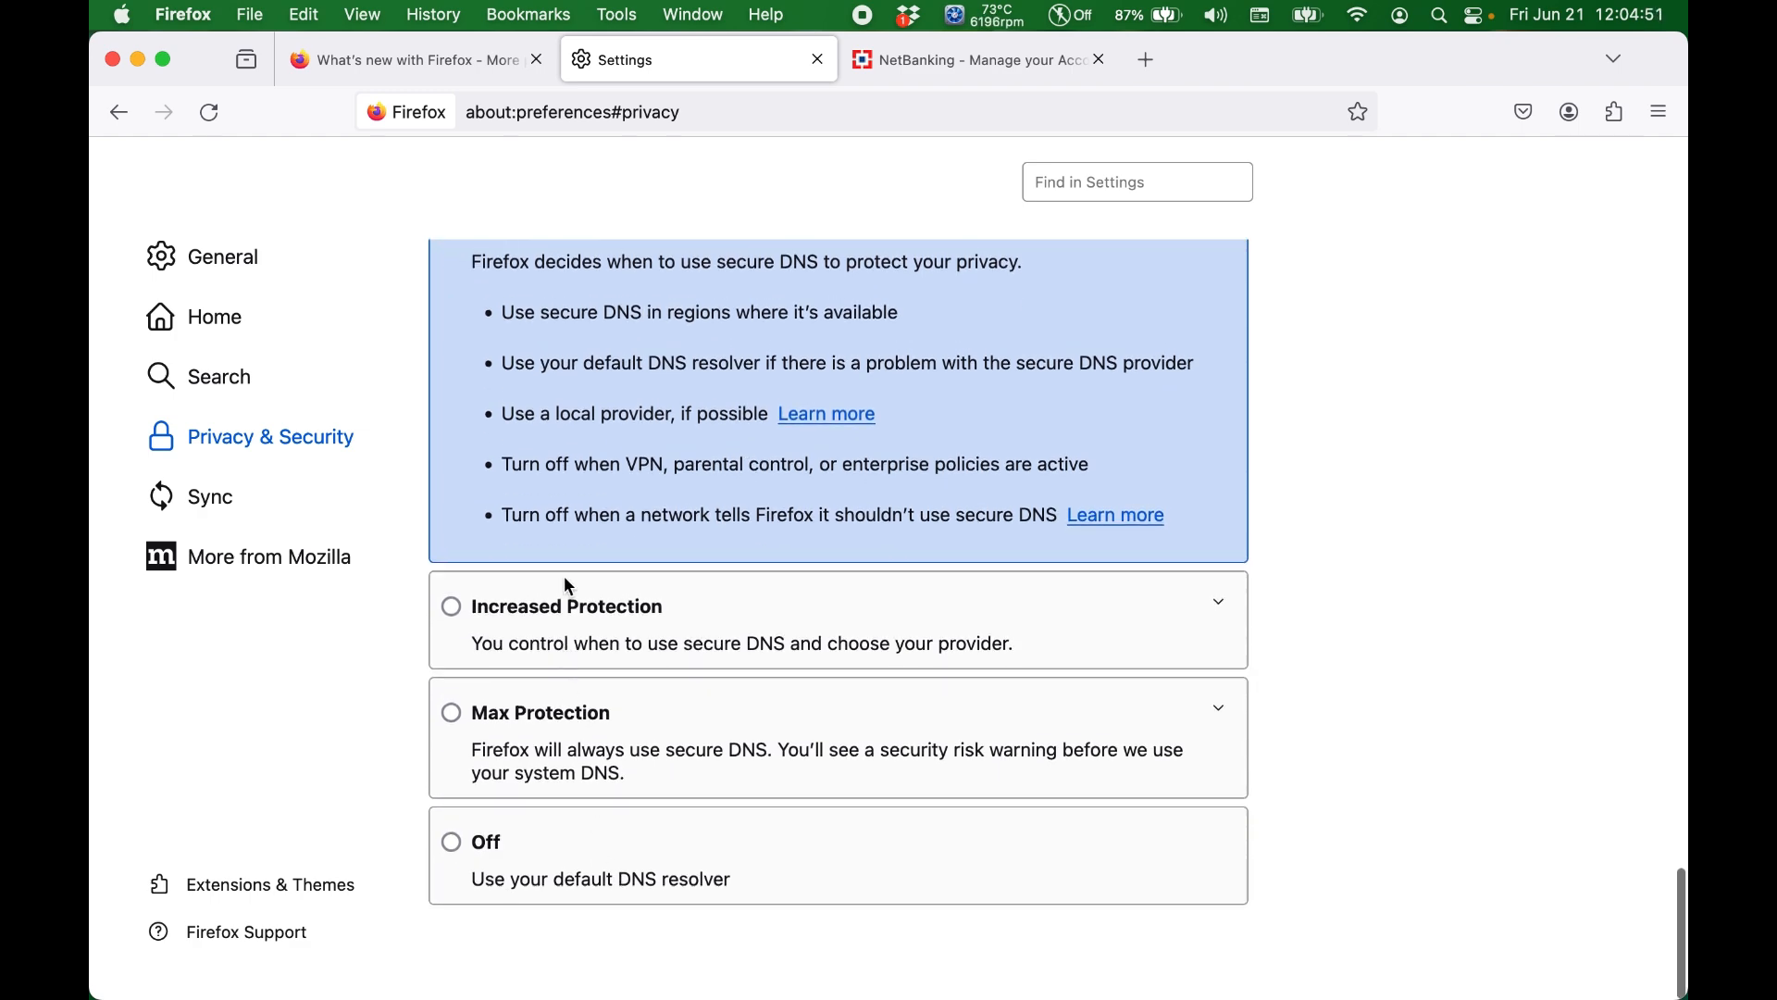
{"action": "scroll", "coordinate": [608, 318], "scroll_direction": "up", "scroll_amount": 20}
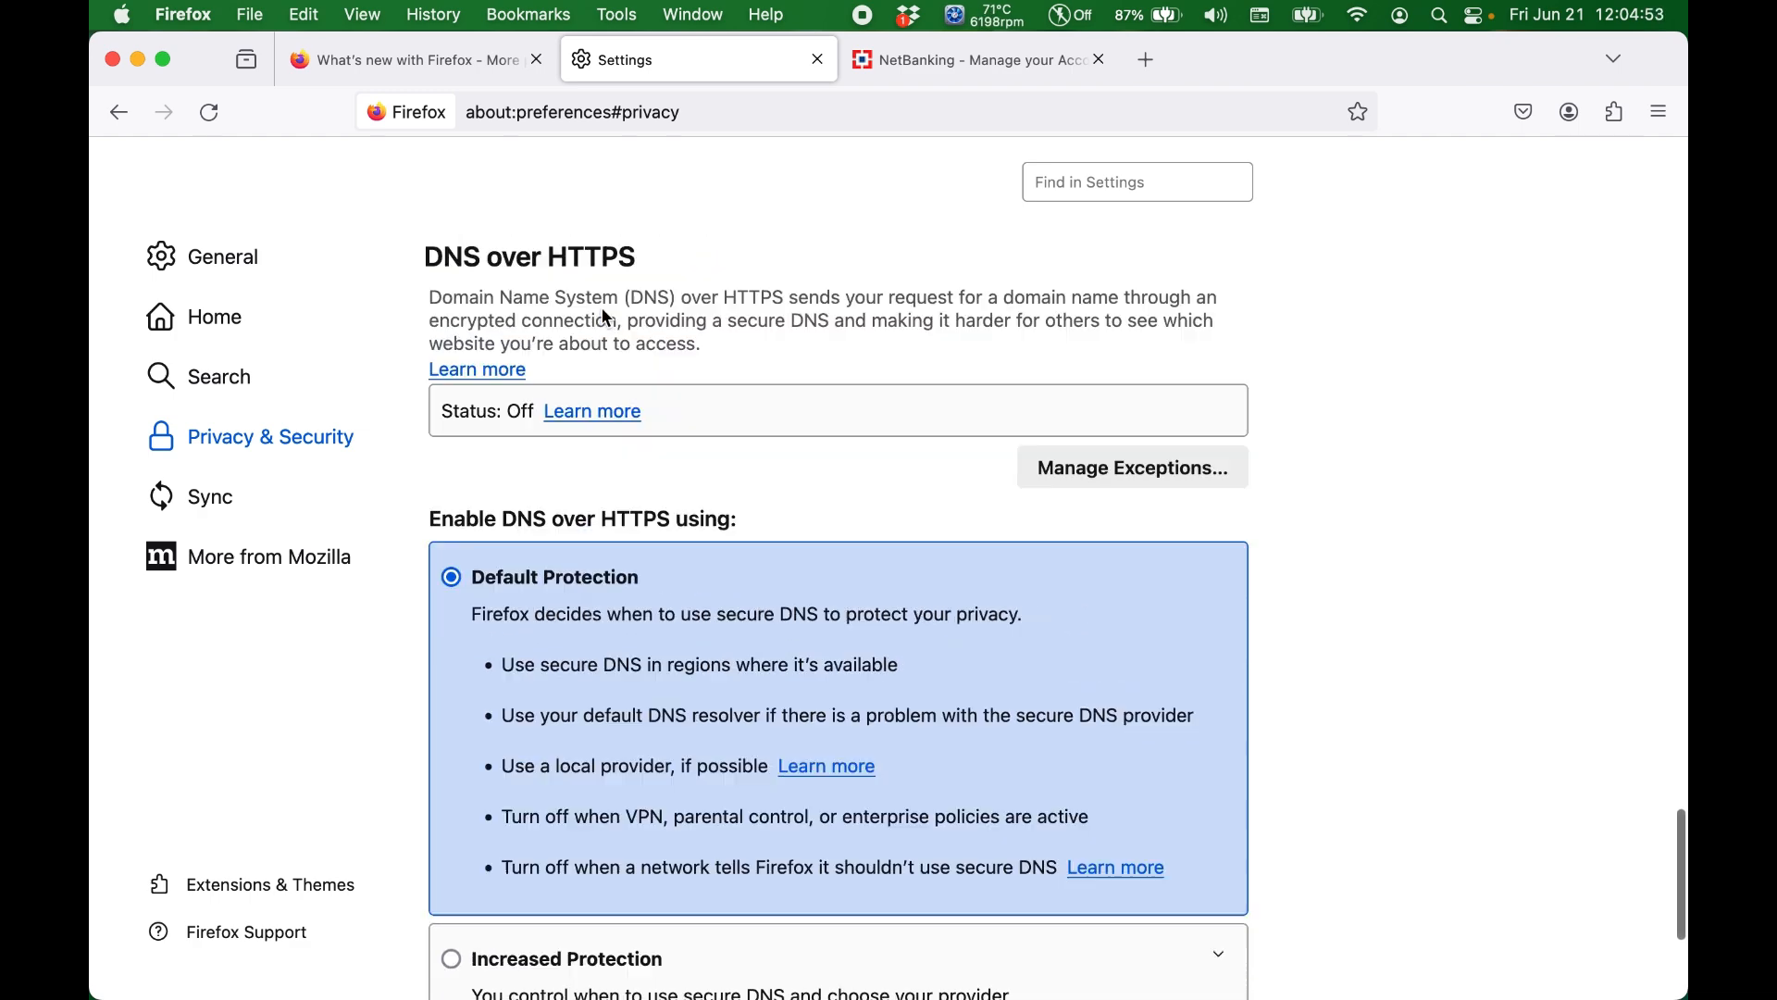
{"action": "scroll", "coordinate": [719, 554], "scroll_direction": "up", "scroll_amount": 15}
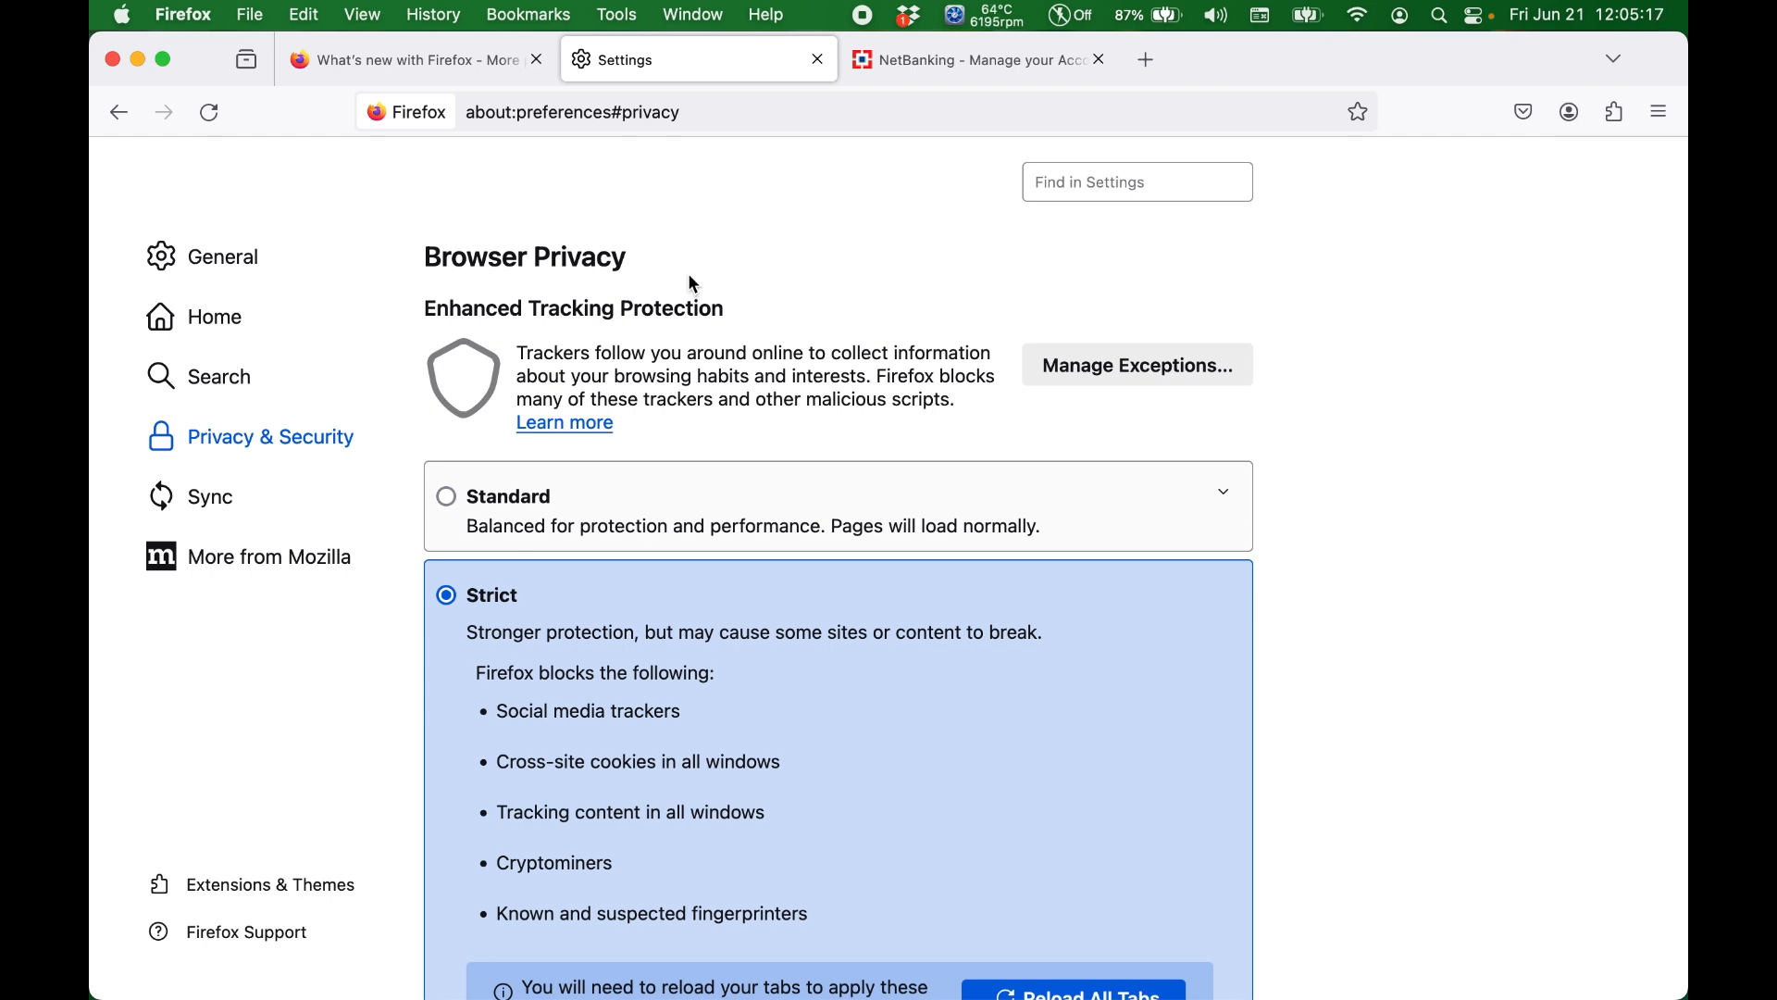
{"action": "left_click", "coordinate": [866, 15]}
{"action": "scroll", "coordinate": [1426, 722], "scroll_direction": "down", "scroll_amount": 5}
{"action": "scroll", "coordinate": [1426, 720], "scroll_direction": "down", "scroll_amount": 3}
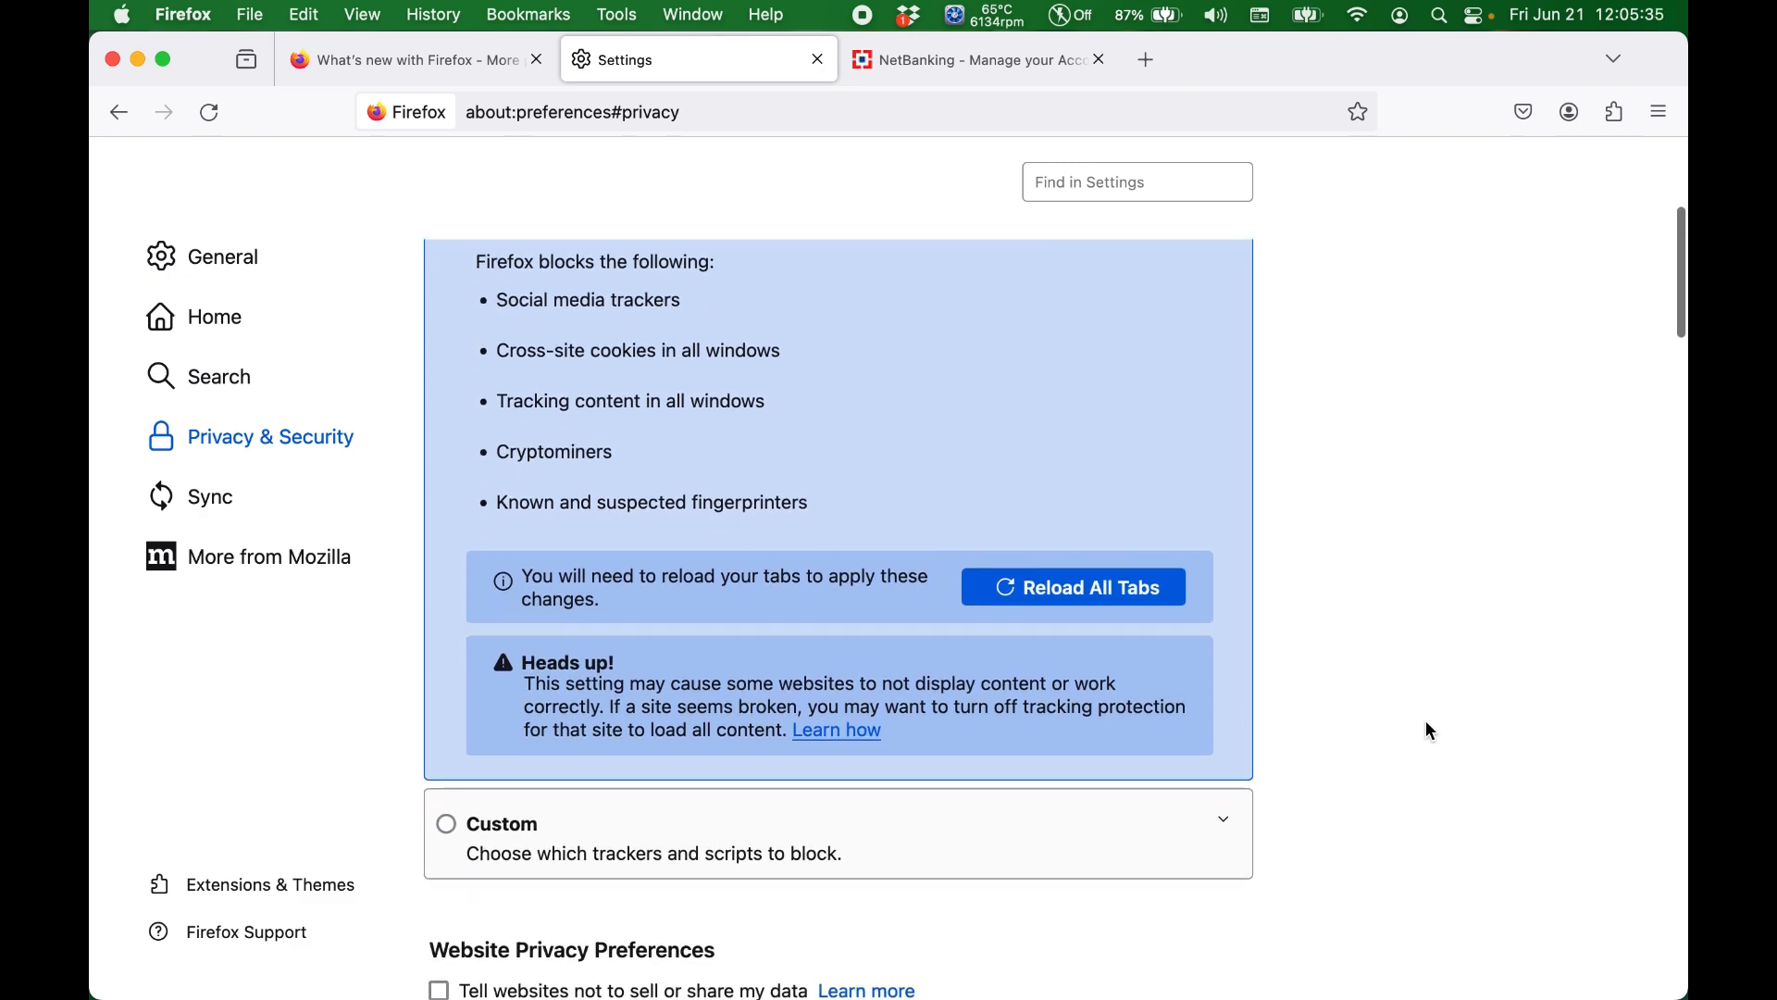
{"action": "scroll", "coordinate": [1426, 720], "scroll_direction": "up", "scroll_amount": 3}
{"action": "scroll", "coordinate": [1425, 722], "scroll_direction": "up", "scroll_amount": 4}
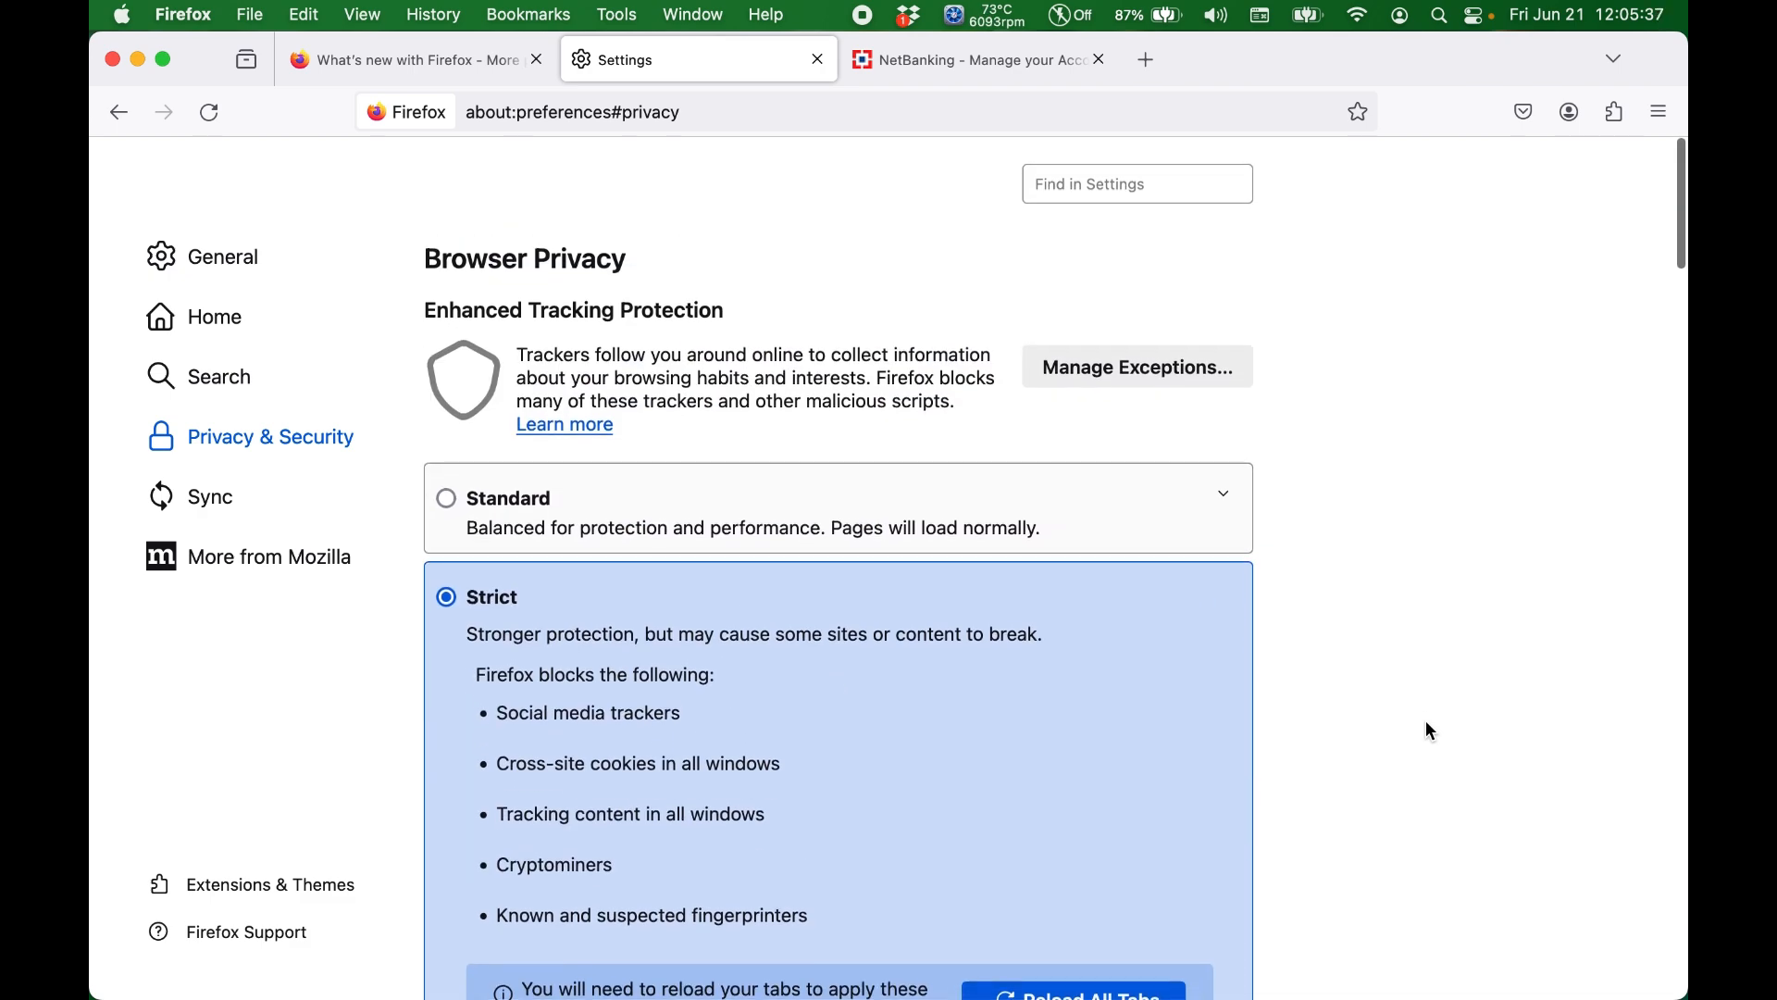